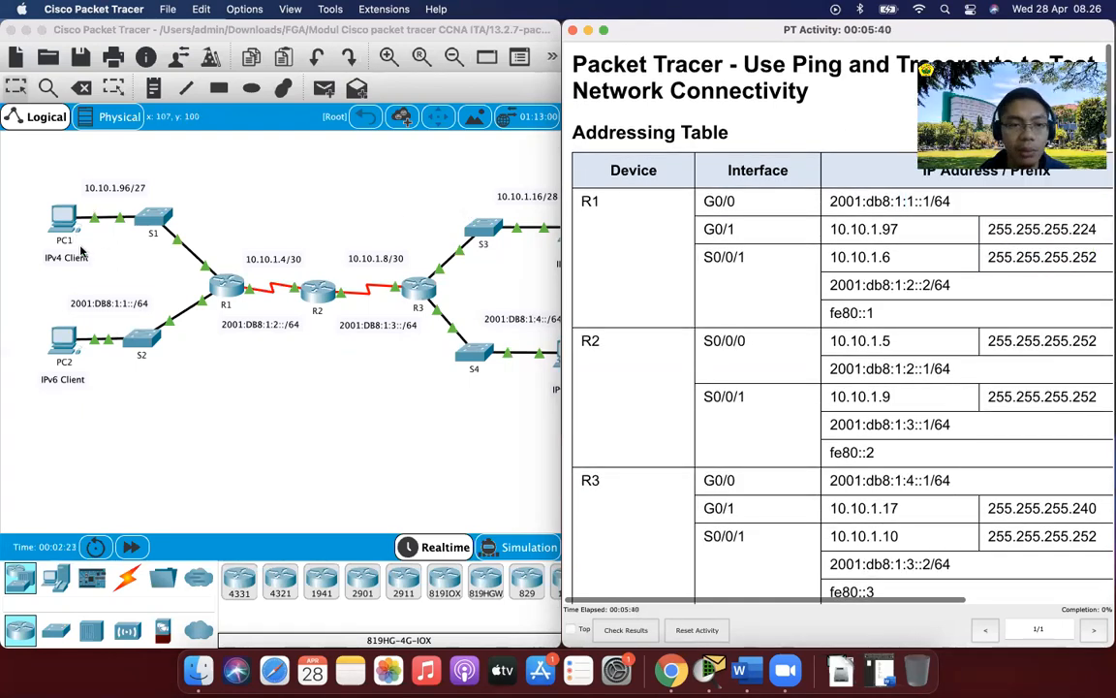
Look over the network topology and addressing table, and open the Command Prompt on PC1
{"action": "scroll", "coordinate": [275, 237], "scroll_direction": "right", "scroll_amount": 5}
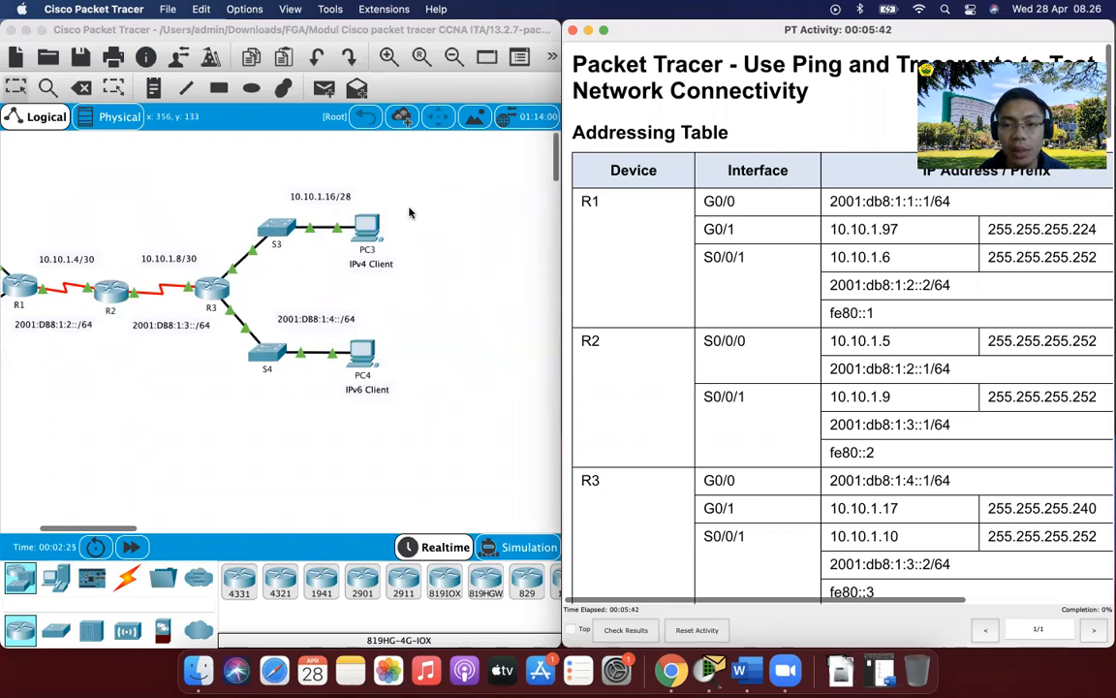
{"action": "scroll", "coordinate": [771, 381], "scroll_direction": "down", "scroll_amount": 5}
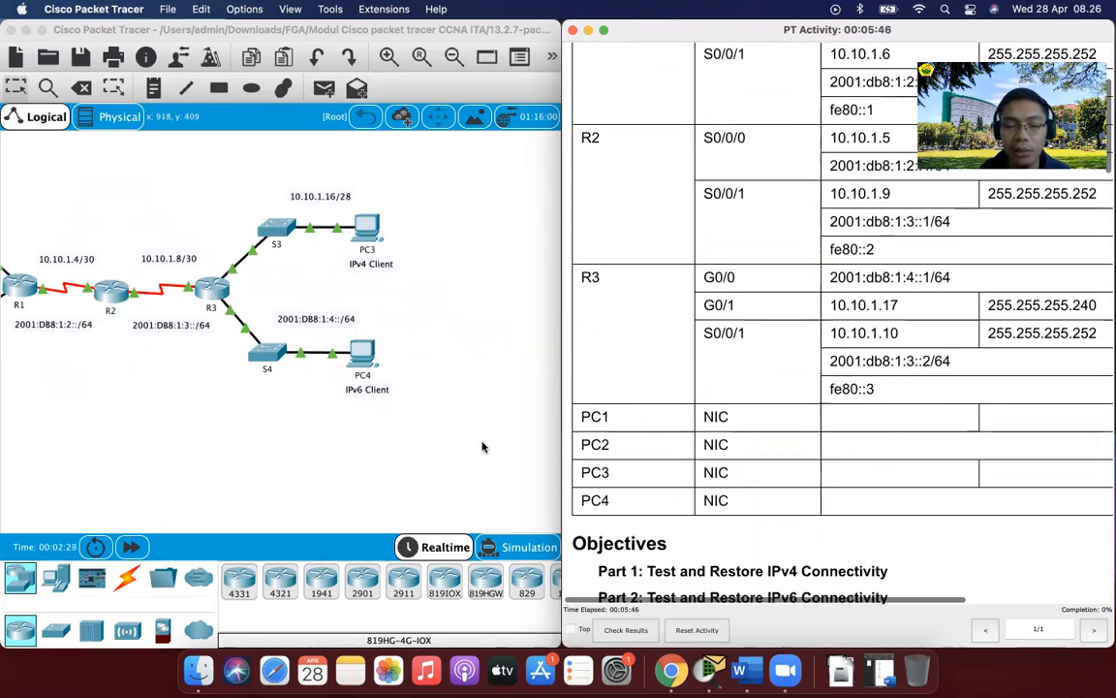
{"action": "scroll", "coordinate": [391, 401], "scroll_direction": "left", "scroll_amount": 5}
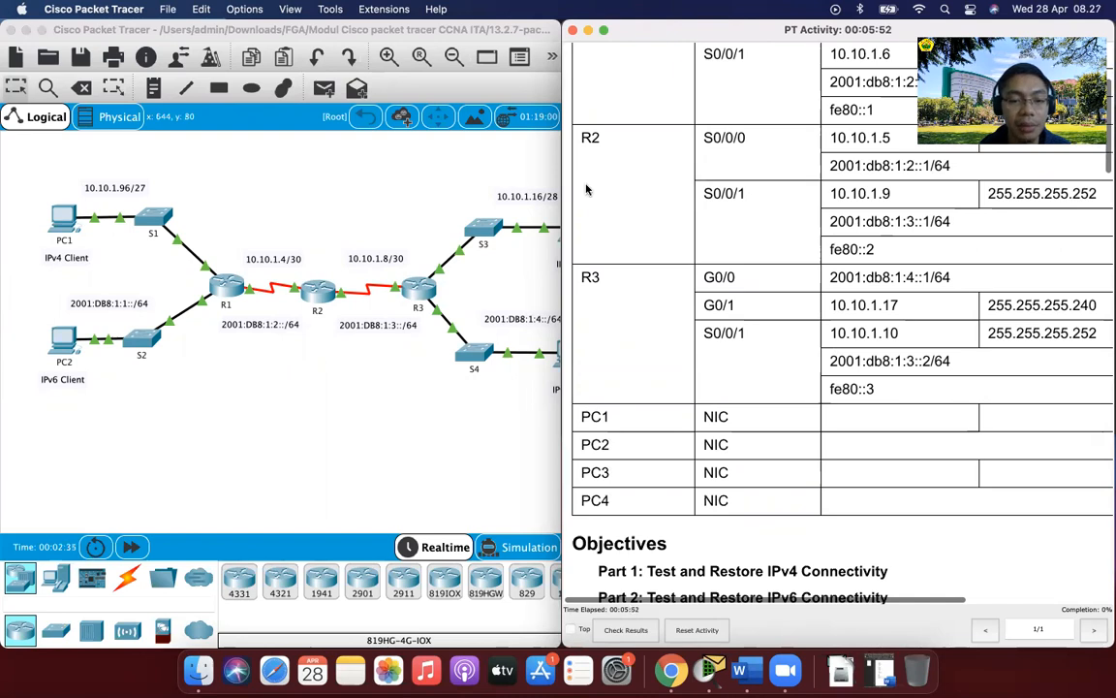
{"action": "left_click", "coordinate": [70, 238]}
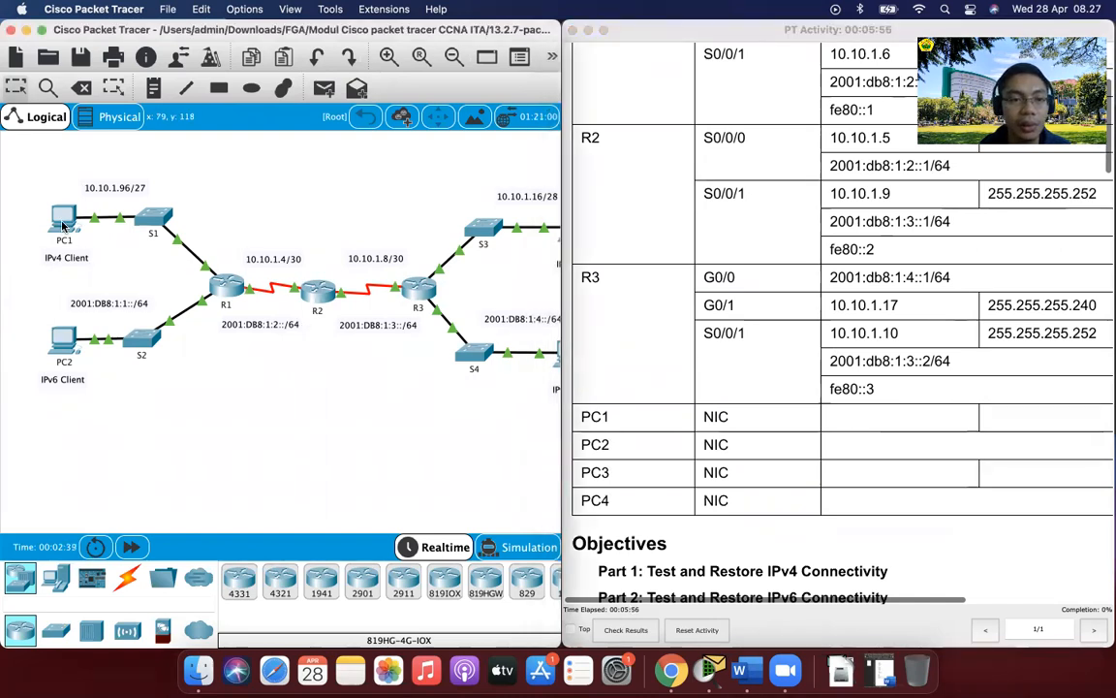
{"action": "left_click", "coordinate": [64, 219]}
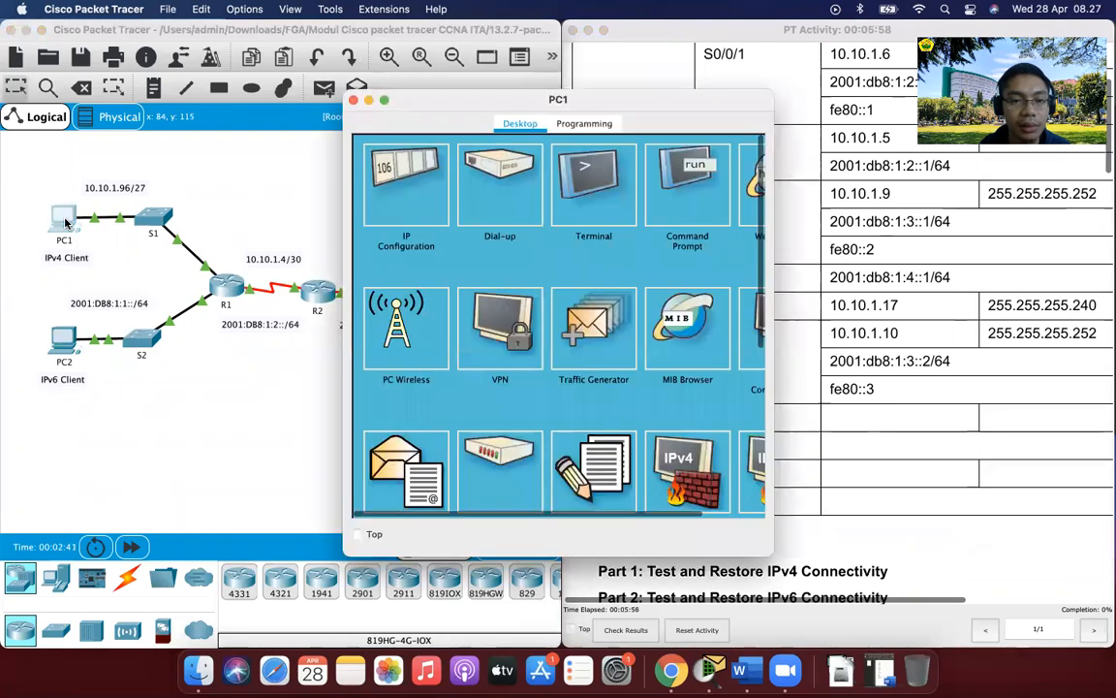
{"action": "left_click", "coordinate": [668, 189]}
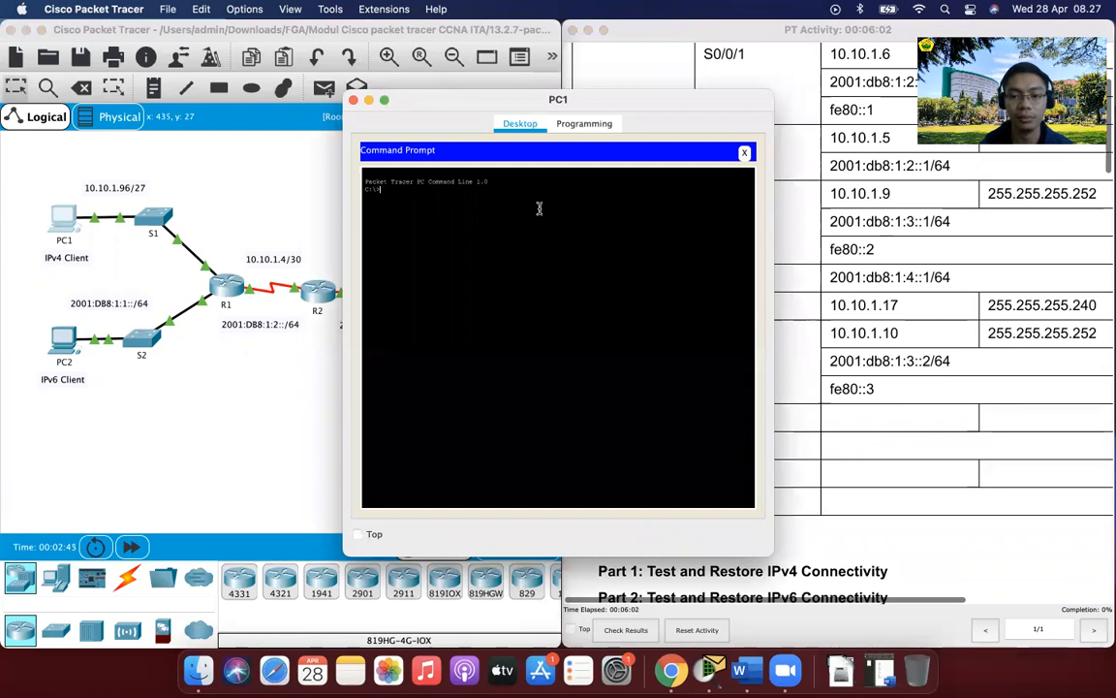
{"action": "left_click", "coordinate": [739, 670]}
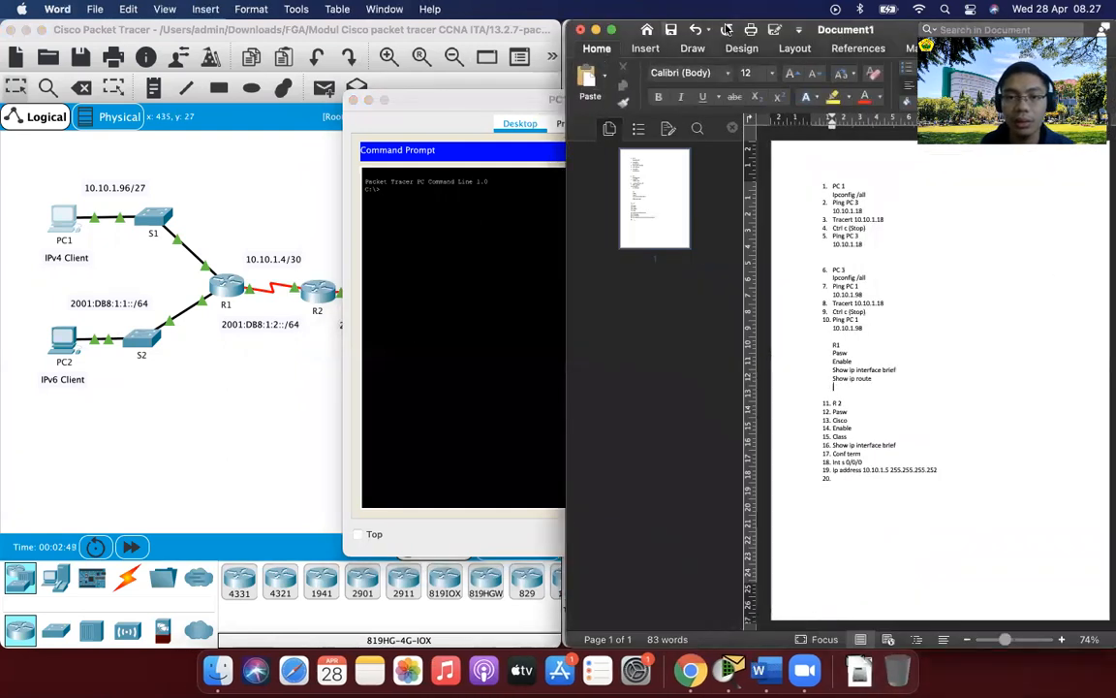
{"action": "left_click_drag", "start_coordinate": [869, 36], "coordinate": [869, 46]}
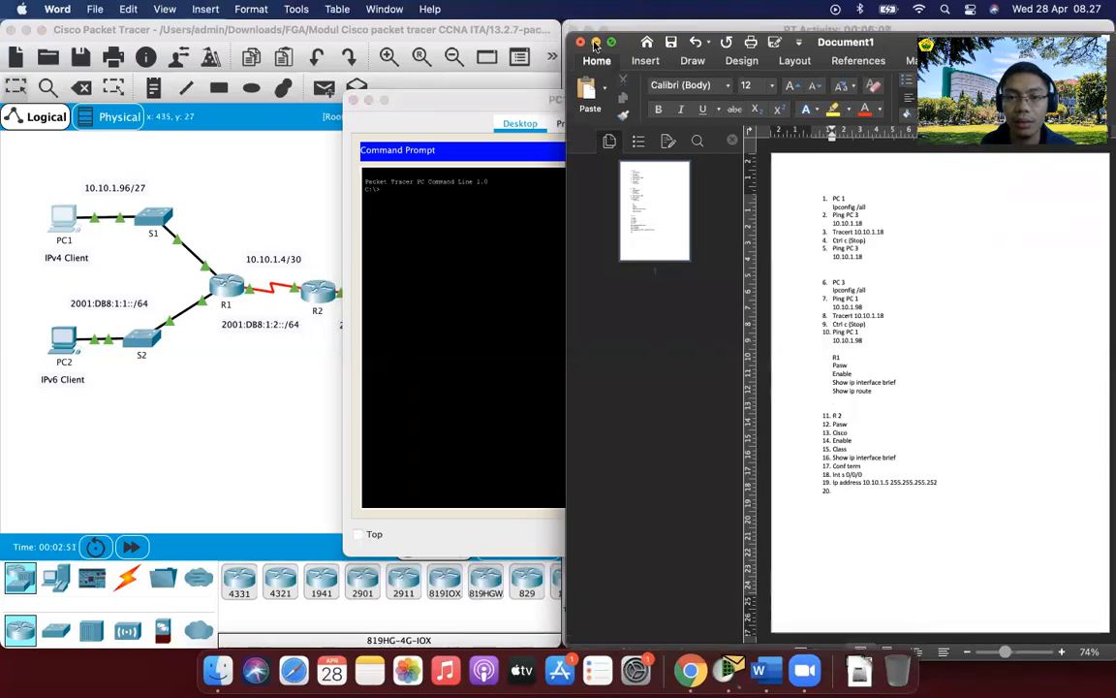
{"action": "left_click", "coordinate": [596, 40]}
Go to the Part 1 instructions in the activity and place PC1's Command Prompt window beside them
{"action": "scroll", "coordinate": [838, 263], "scroll_direction": "down", "scroll_amount": 10}
{"action": "scroll", "coordinate": [837, 264], "scroll_direction": "up", "scroll_amount": 4}
{"action": "scroll", "coordinate": [837, 263], "scroll_direction": "down", "scroll_amount": 5}
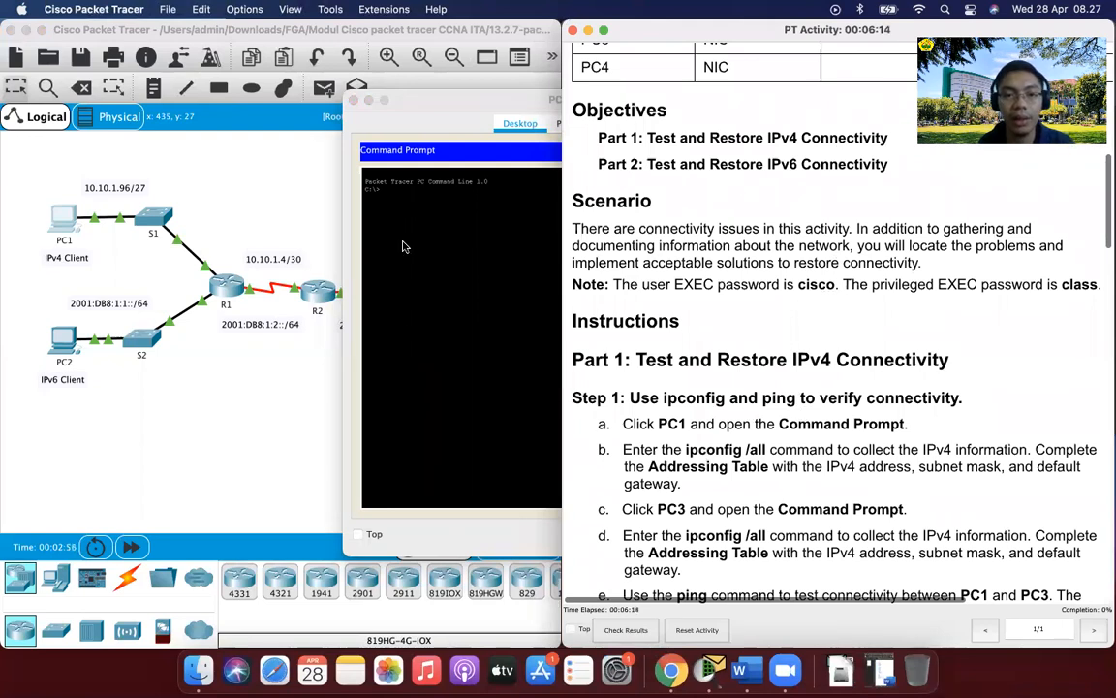
{"action": "left_click", "coordinate": [369, 223]}
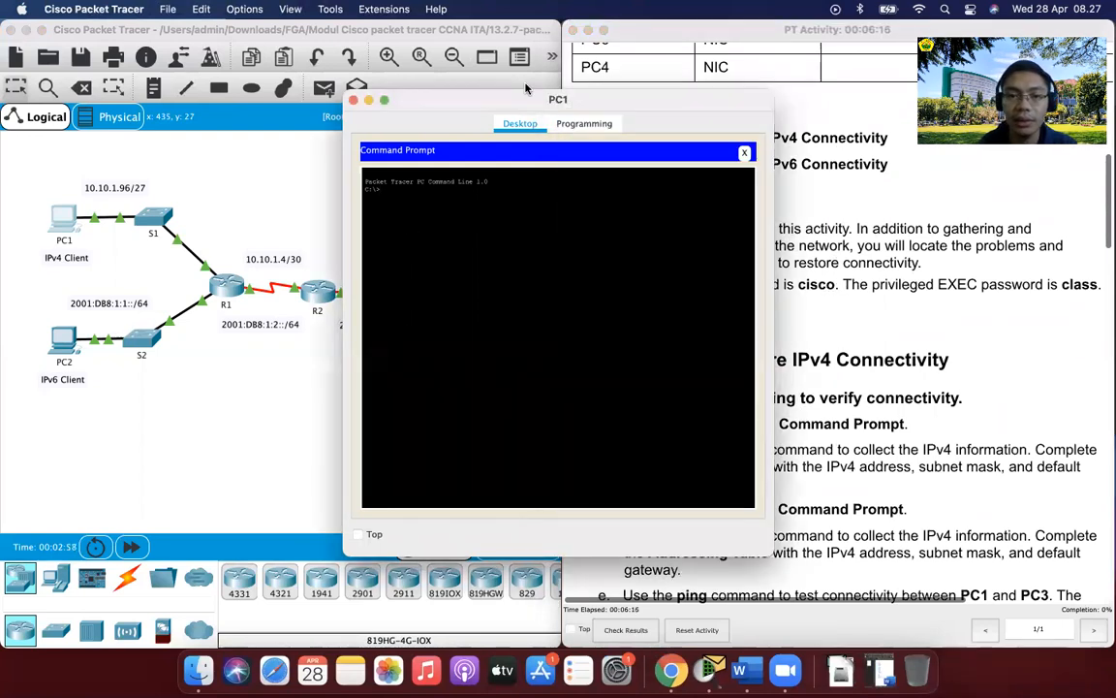
{"action": "left_click_drag", "start_coordinate": [521, 103], "coordinate": [290, 85]}
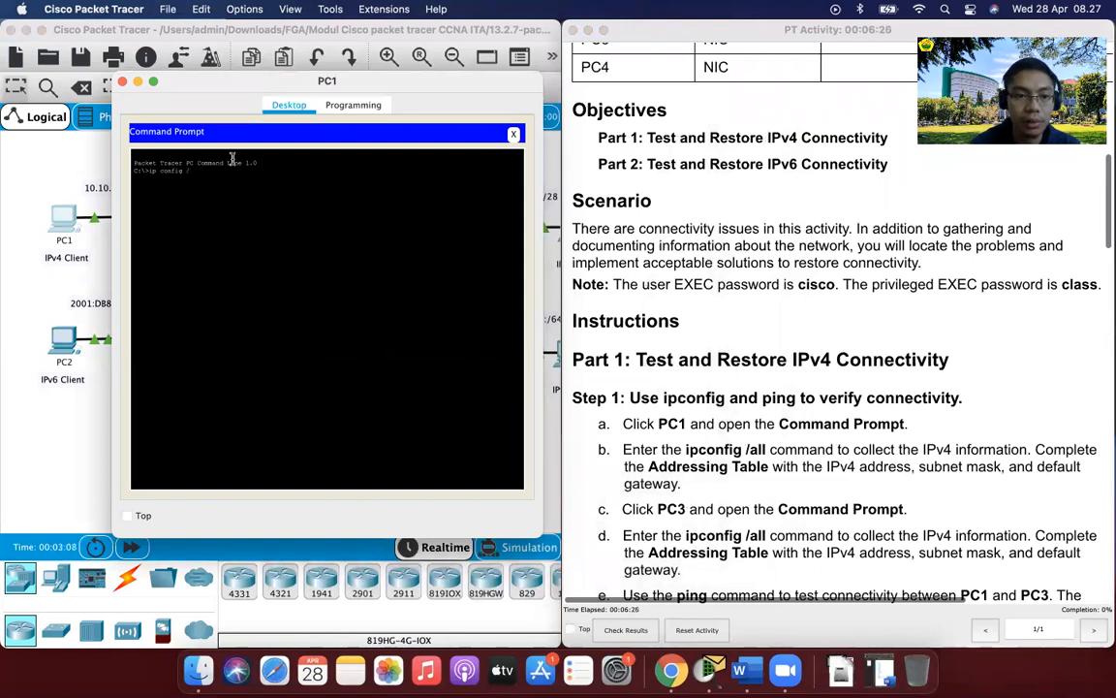
Run ipconfig /all in PC1's Command Prompt to collect its IPv4 information
{"action": "key", "text": "Return"}
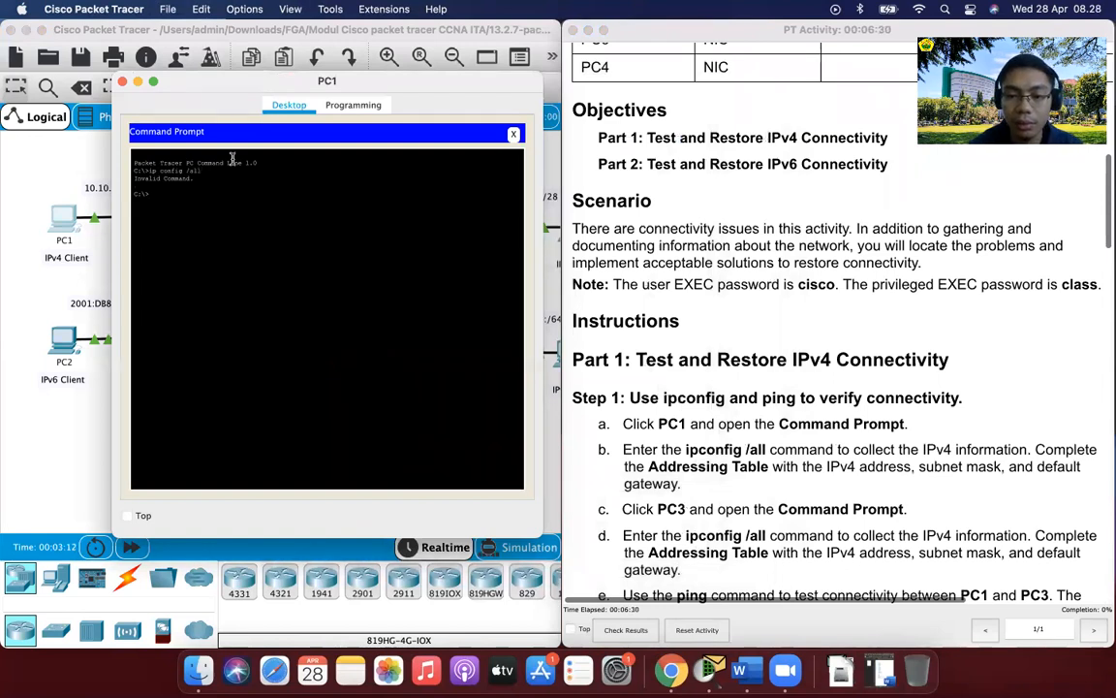
{"action": "type", "text": "ip"}
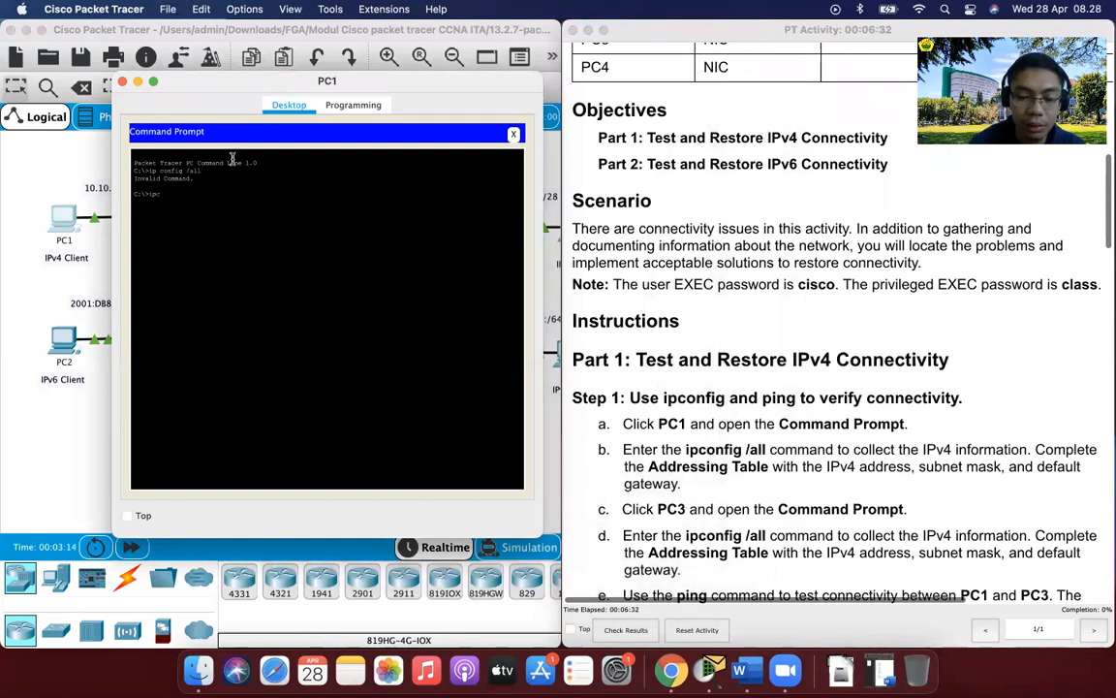
{"action": "type", "text": "config /all"}
{"action": "key", "text": "Return"}
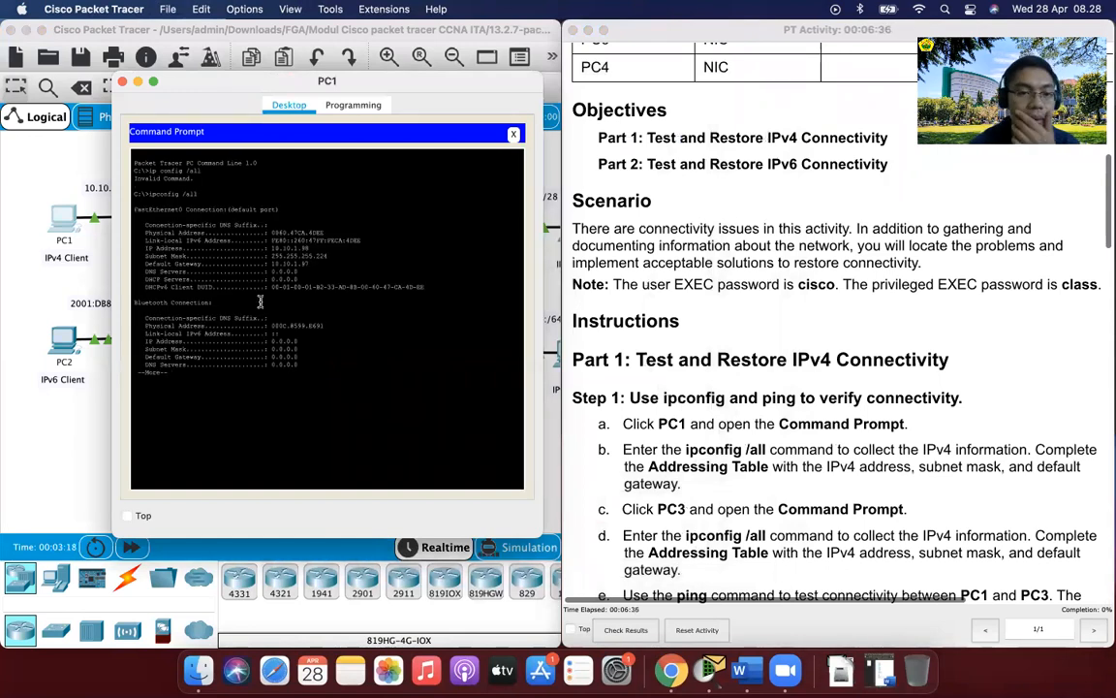
{"action": "left_click_drag", "start_coordinate": [330, 81], "coordinate": [445, 80]}
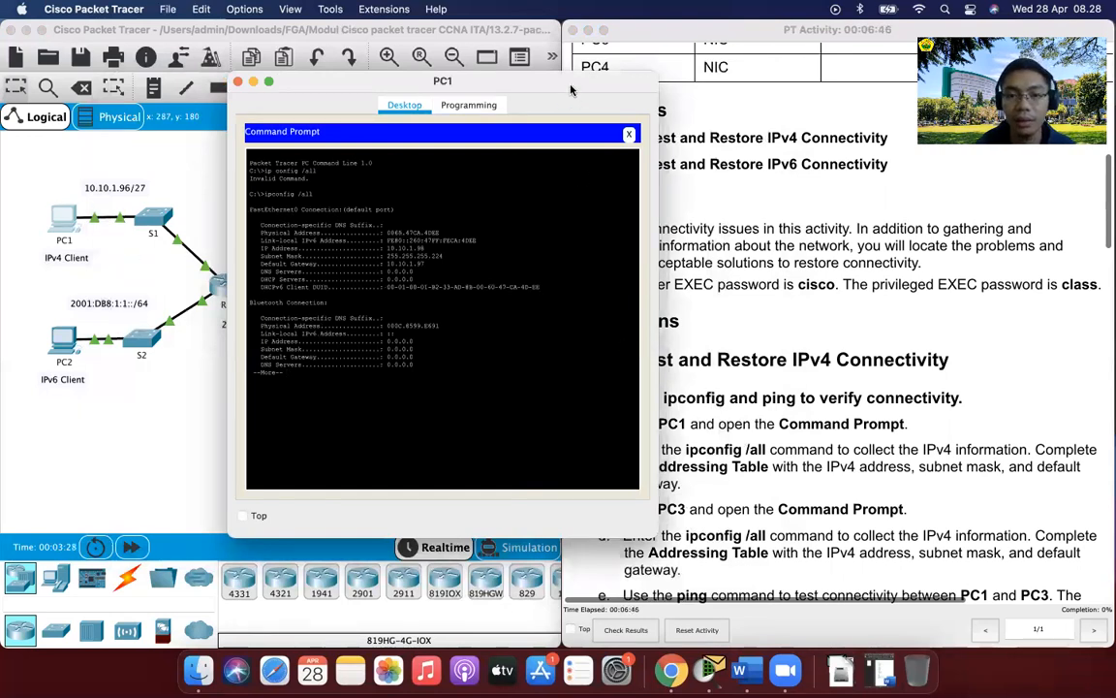
{"action": "left_click_drag", "start_coordinate": [513, 77], "coordinate": [427, 77]}
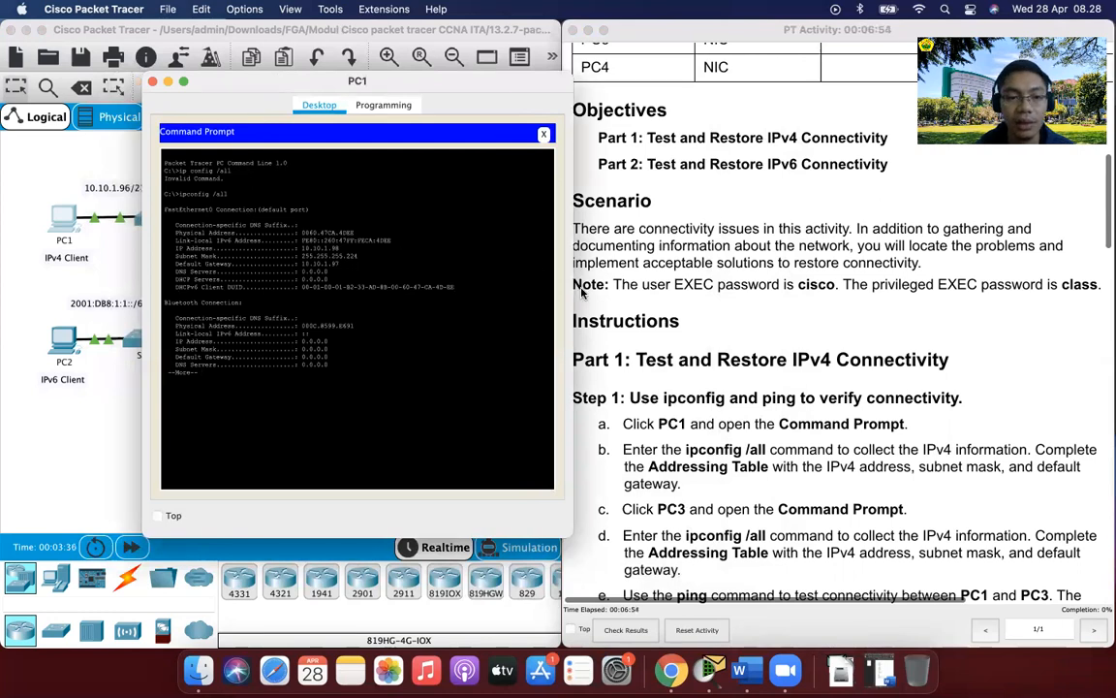
Read the rest of Step 1 in the instructions and open the Command Prompt on PC3
{"action": "scroll", "coordinate": [679, 485], "scroll_direction": "down", "scroll_amount": 2}
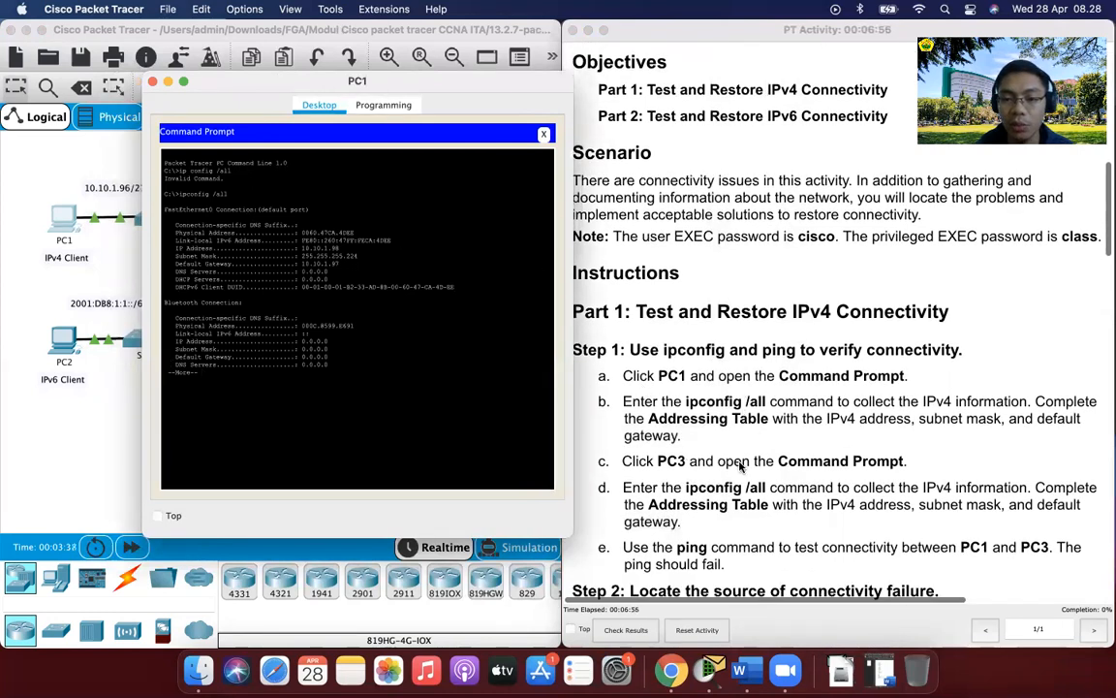
{"action": "scroll", "coordinate": [746, 451], "scroll_direction": "down", "scroll_amount": 1}
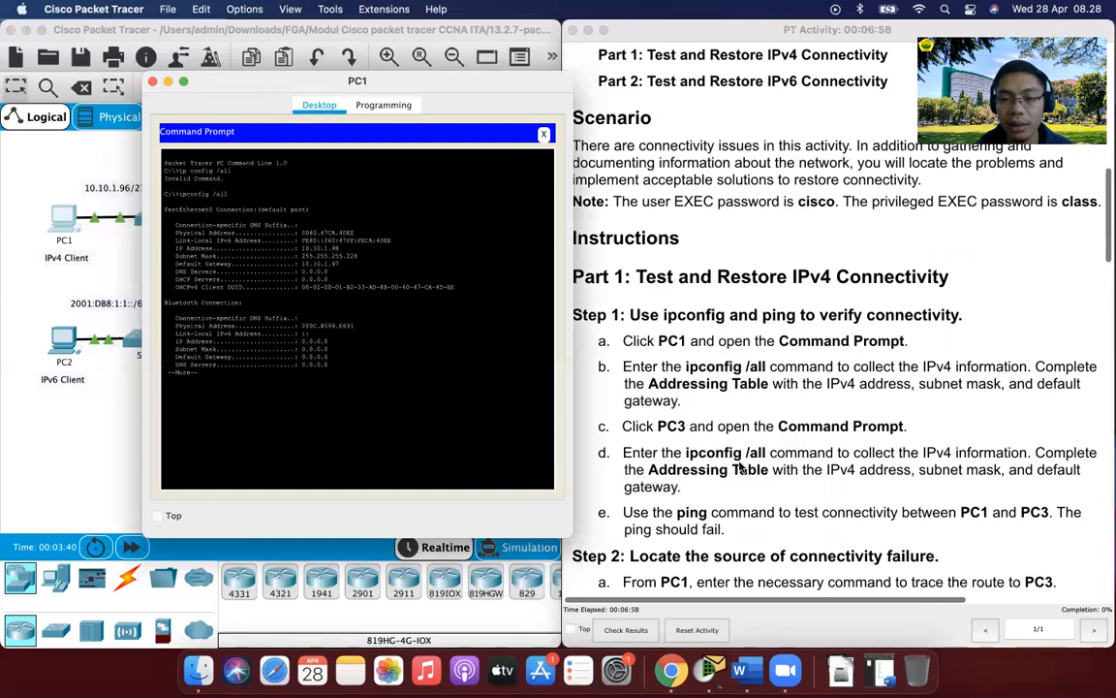
{"action": "scroll", "coordinate": [740, 468], "scroll_direction": "down", "scroll_amount": 2}
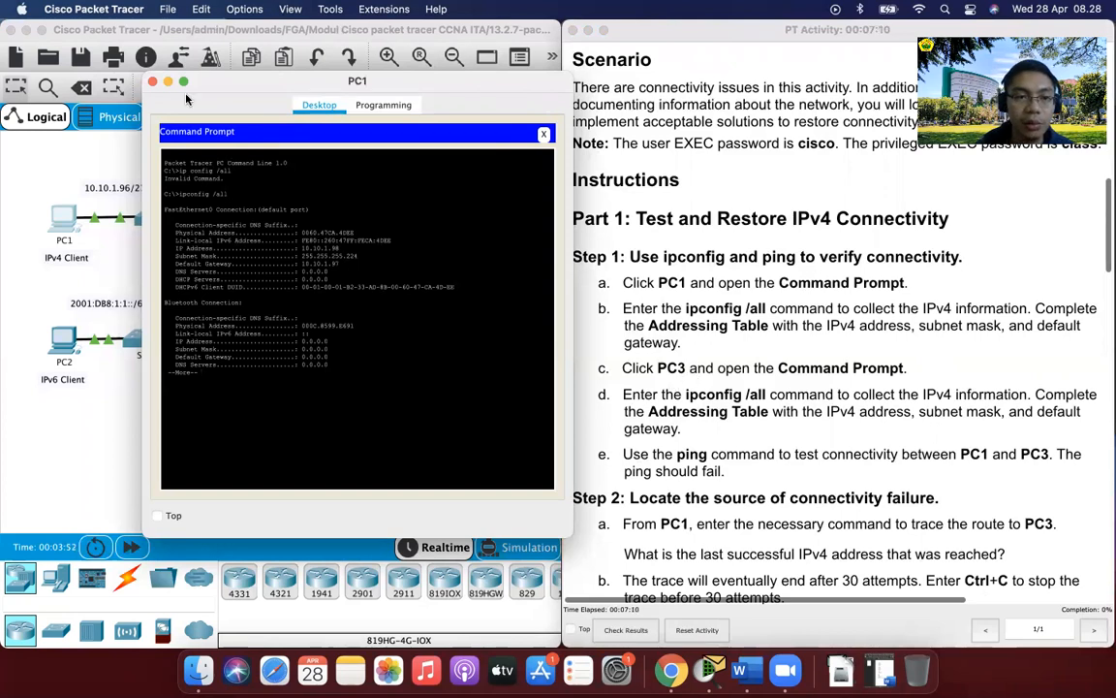
{"action": "left_click", "coordinate": [101, 183]}
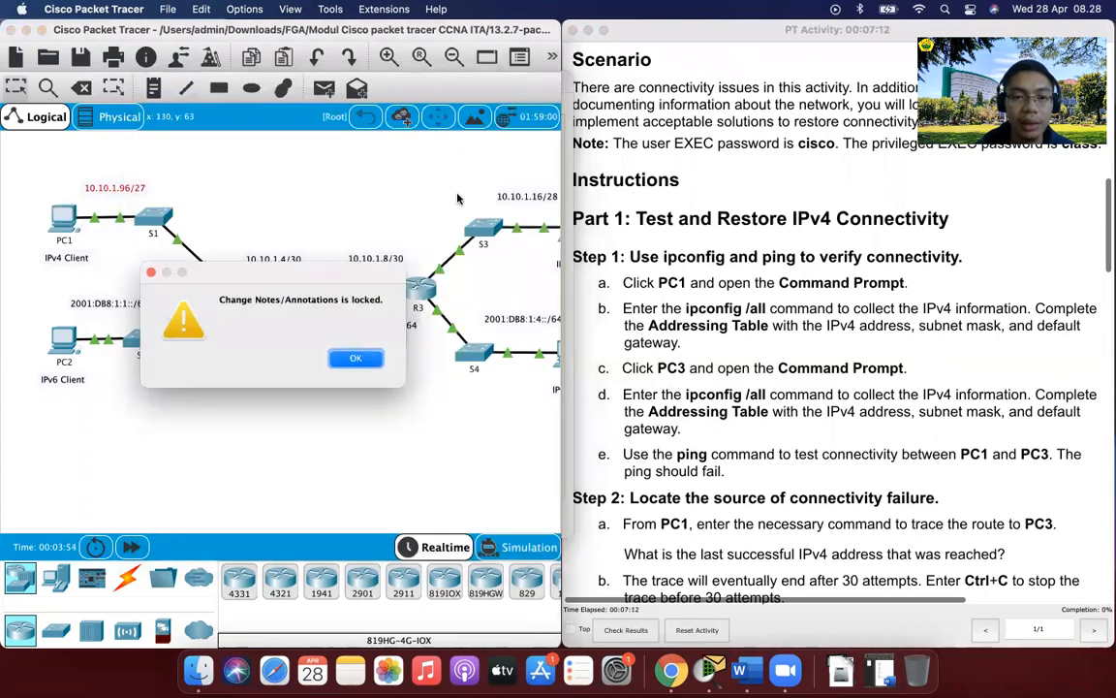
{"action": "left_click", "coordinate": [358, 357]}
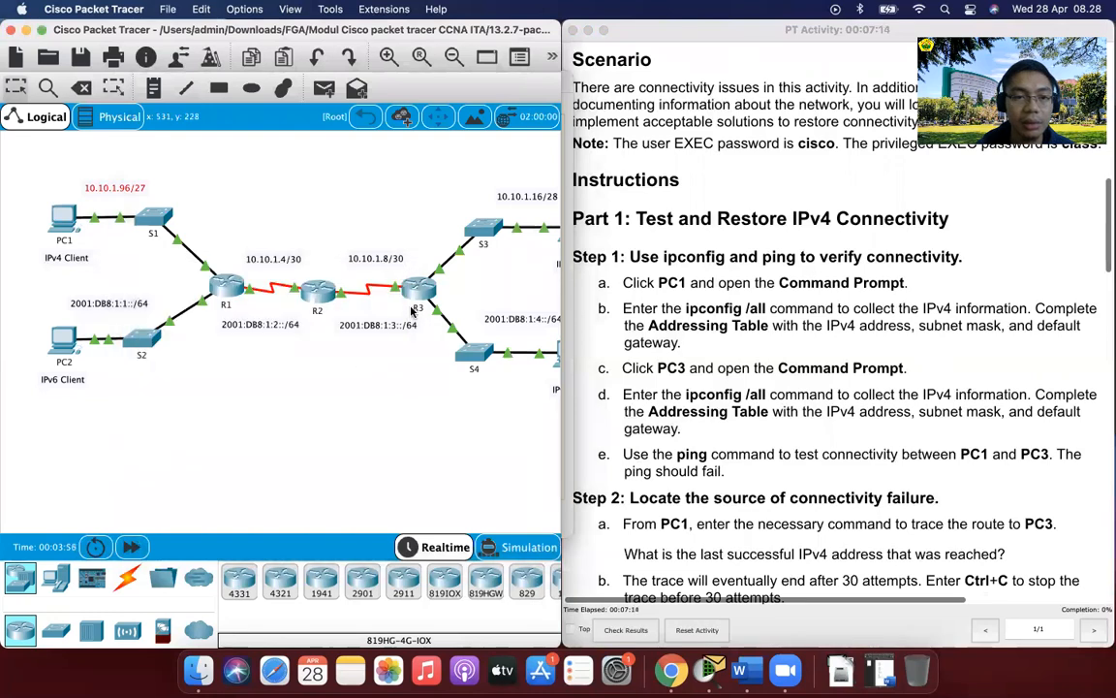
{"action": "scroll", "coordinate": [369, 271], "scroll_direction": "right", "scroll_amount": 8}
{"action": "left_click", "coordinate": [201, 229]}
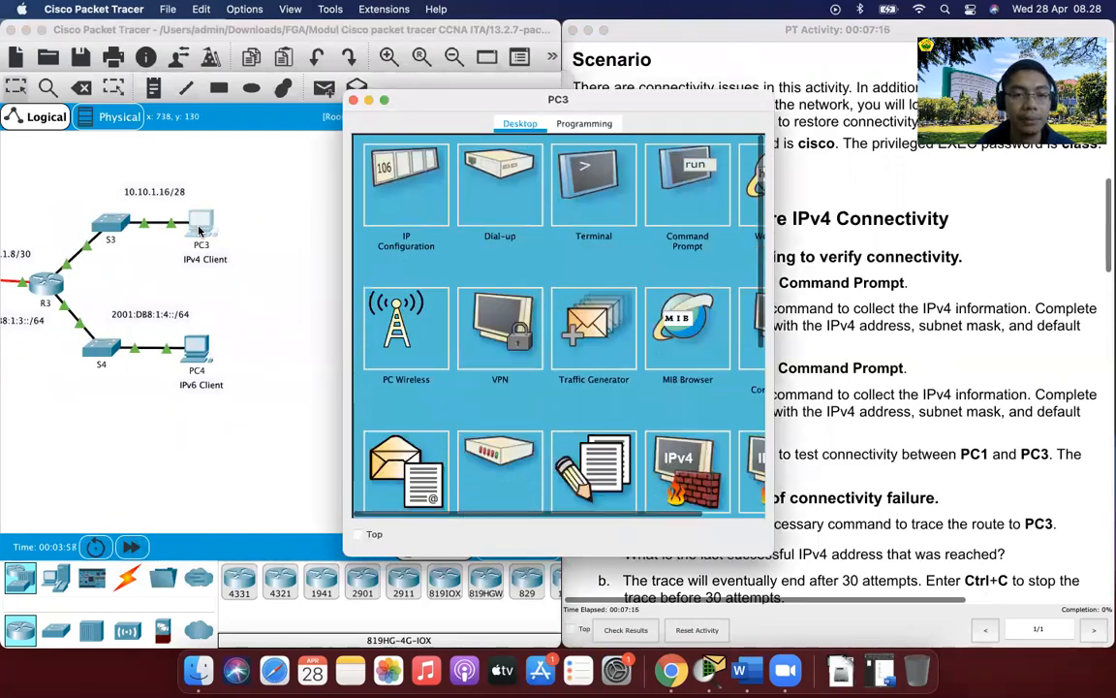
{"action": "left_click", "coordinate": [675, 188]}
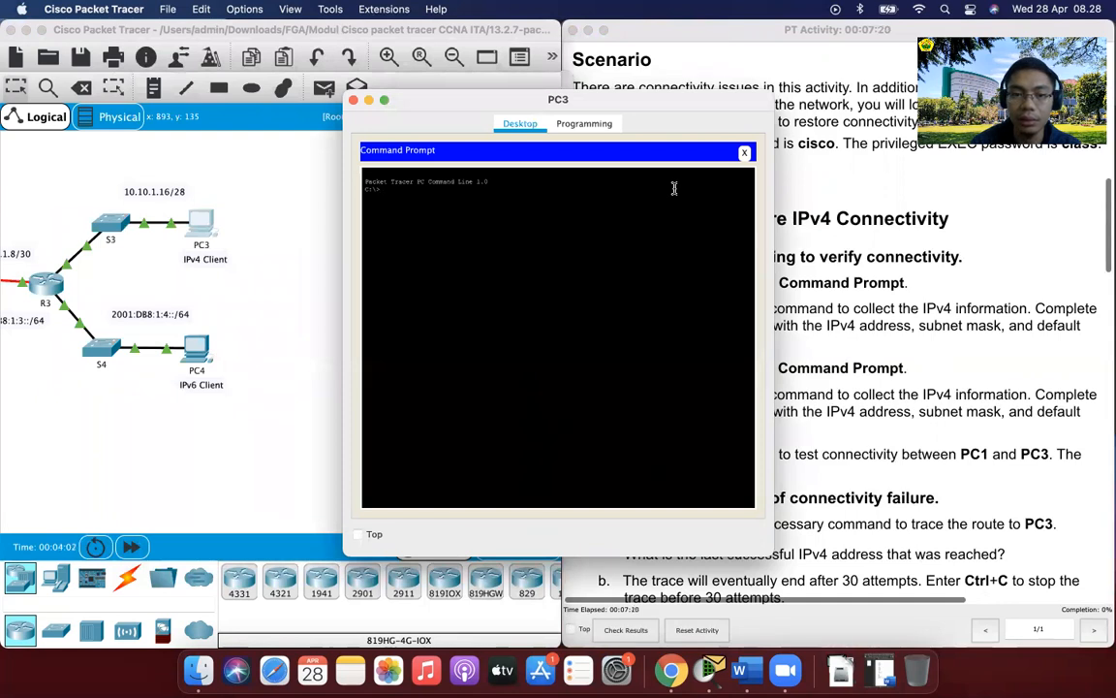
Run ipconfig /all in PC3's Command Prompt to collect its IPv4 information, and minimize the PC3 window
{"action": "left_click_drag", "start_coordinate": [630, 103], "coordinate": [475, 101]}
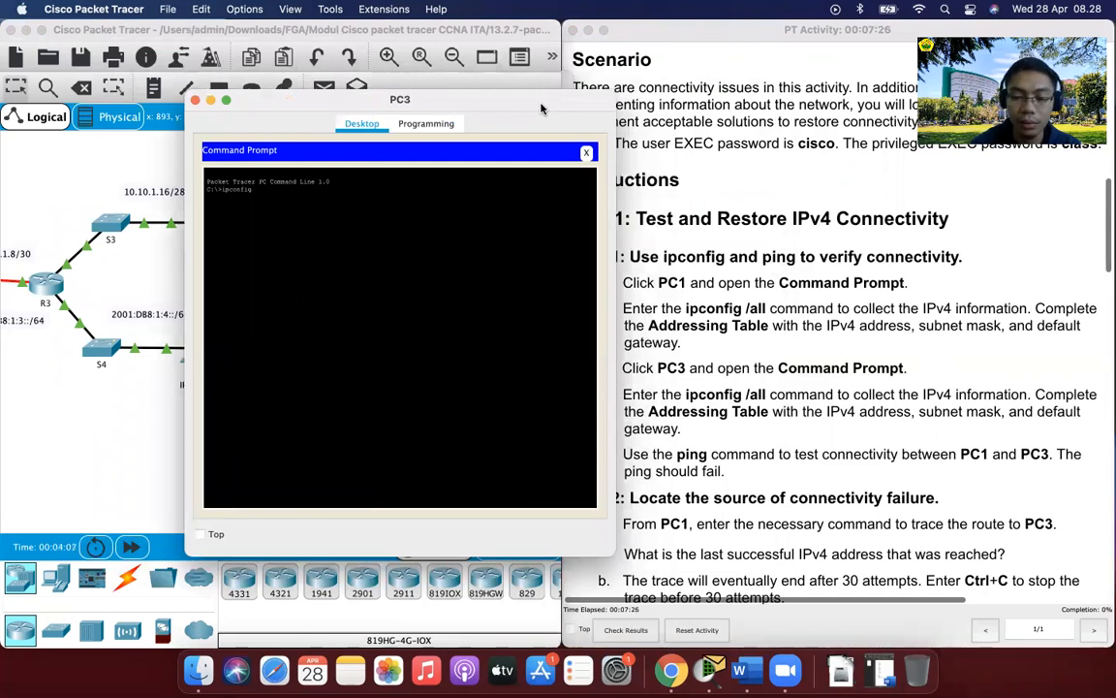
{"action": "key", "text": "Return"}
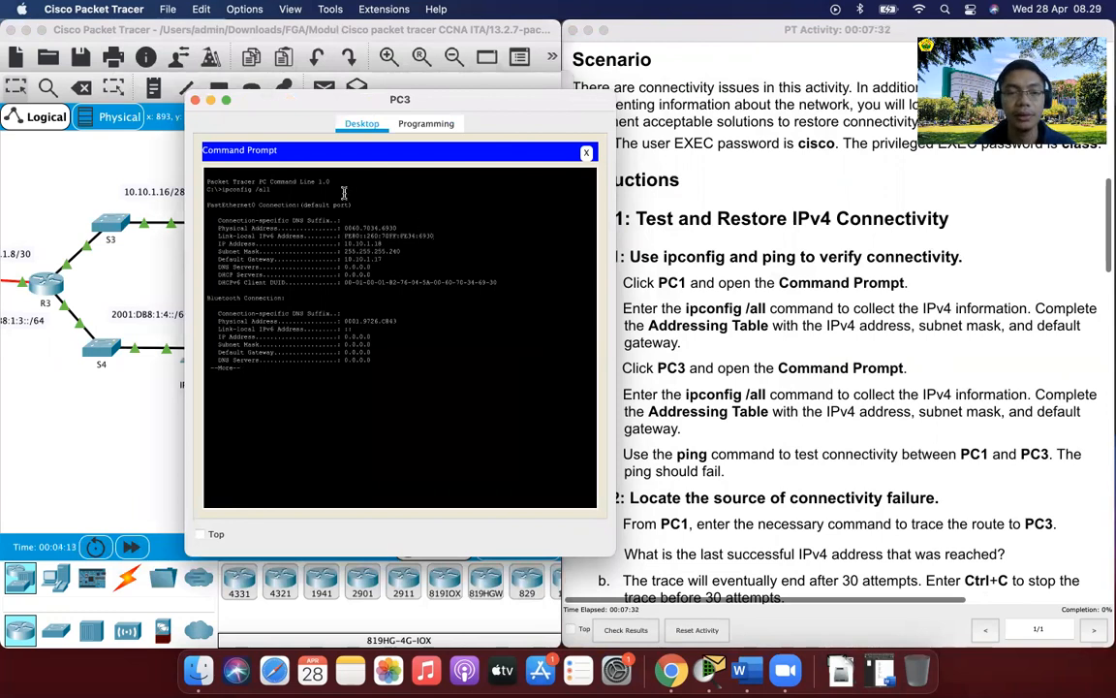
{"action": "left_click_drag", "start_coordinate": [334, 102], "coordinate": [606, 82]}
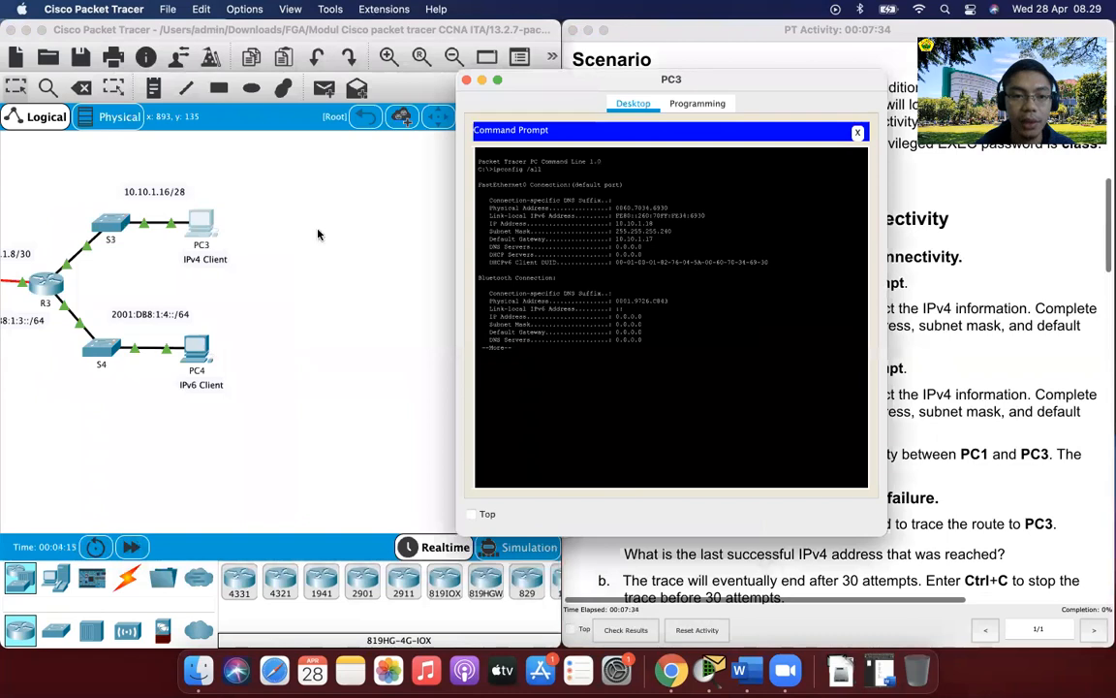
{"action": "scroll", "coordinate": [281, 263], "scroll_direction": "left", "scroll_amount": 10}
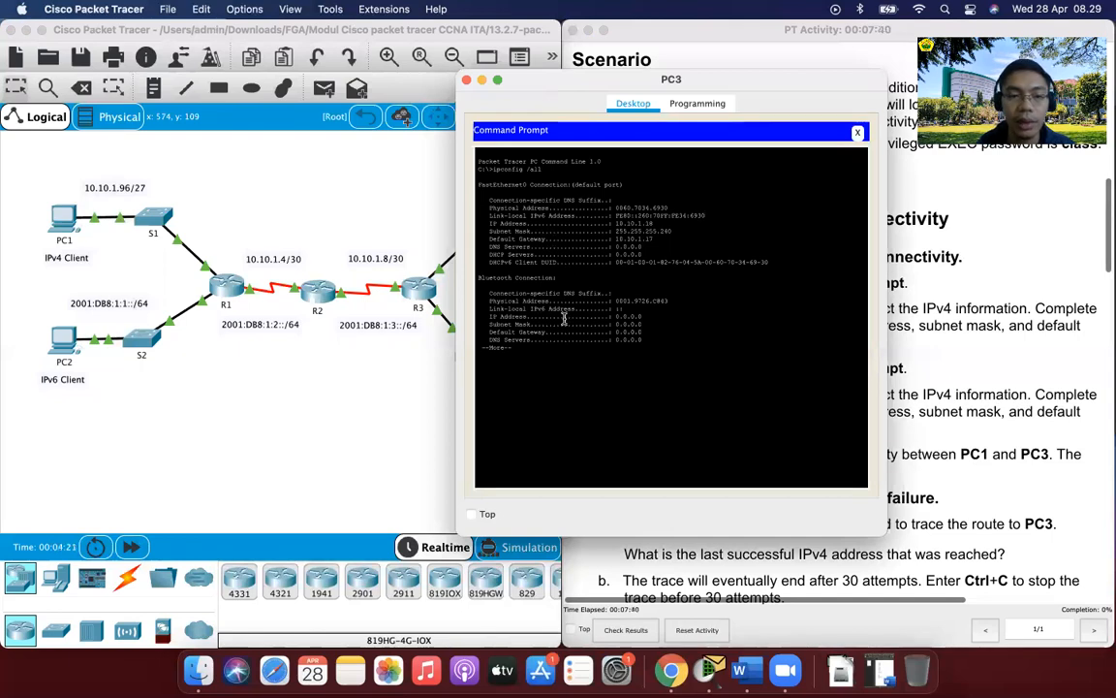
{"action": "left_click", "coordinate": [482, 80]}
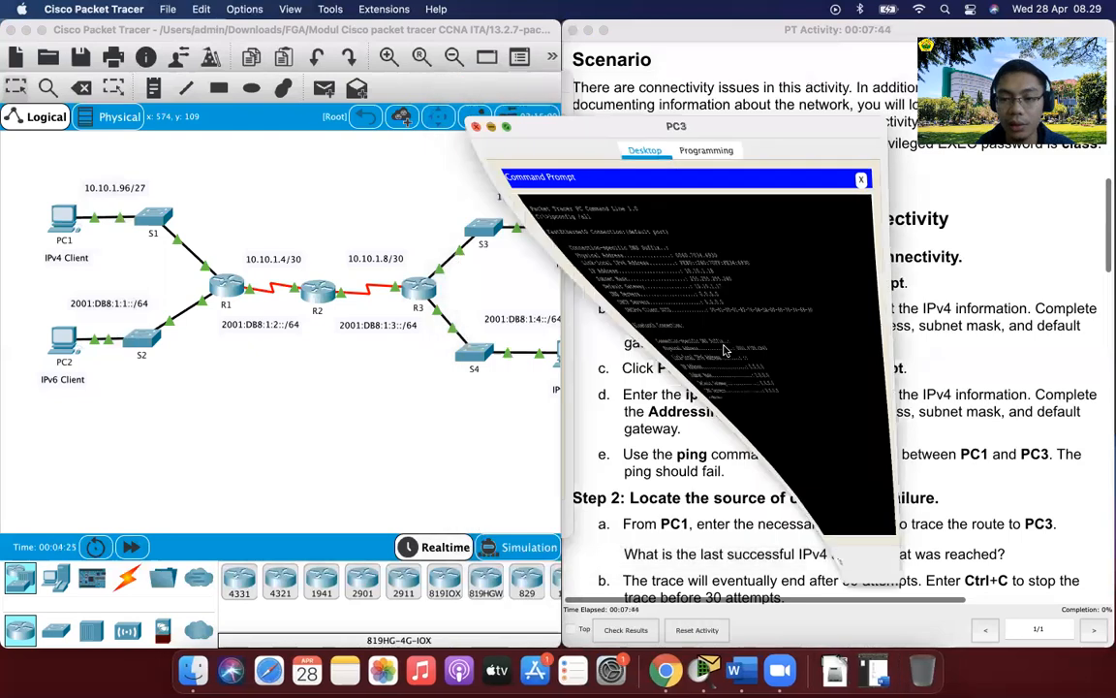
Return to PC1's Command Prompt, finish the paged ipconfig output, and begin a ping command with the address prefix 10.10.1
{"action": "scroll", "coordinate": [729, 443], "scroll_direction": "down", "scroll_amount": 1}
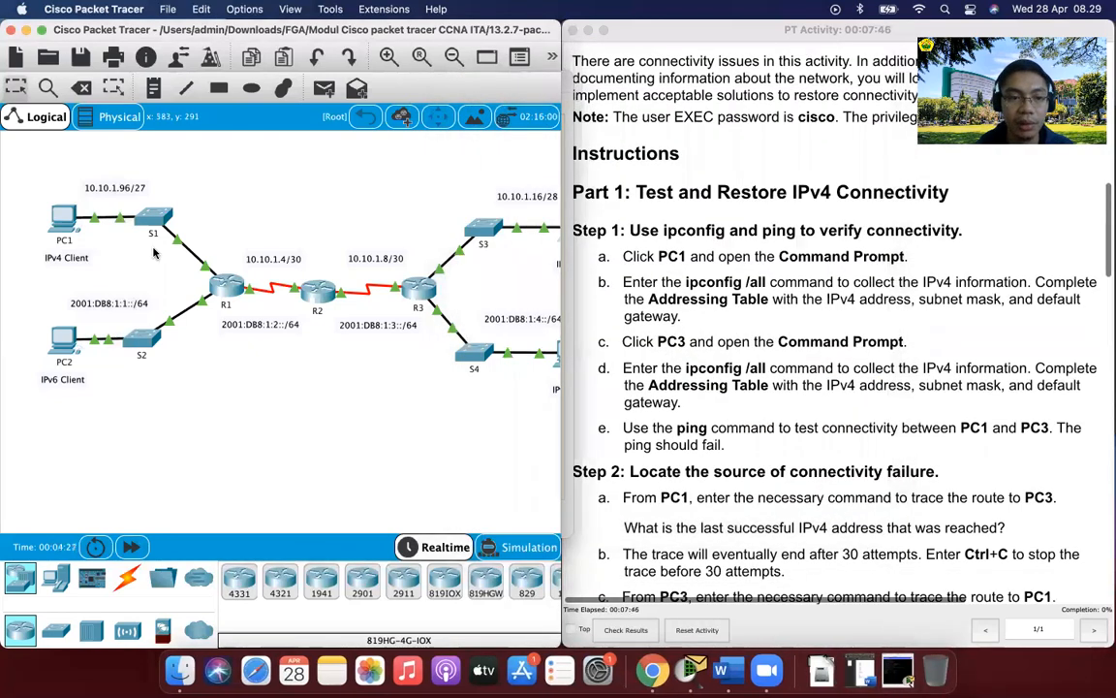
{"action": "left_click", "coordinate": [58, 221]}
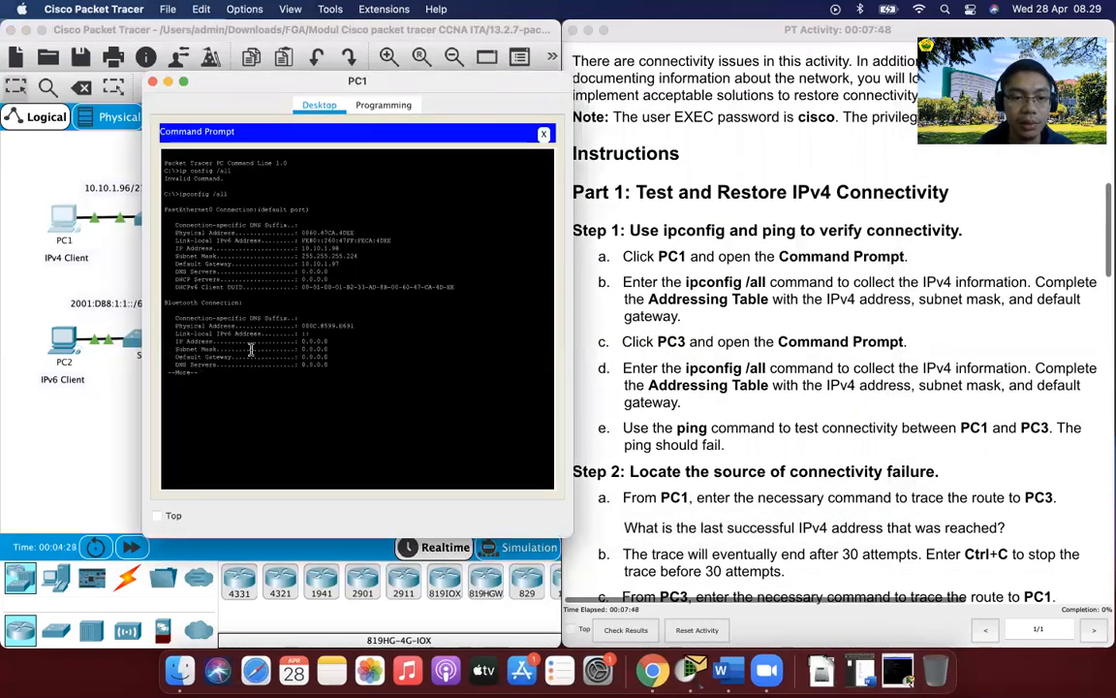
{"action": "key", "text": "space"}
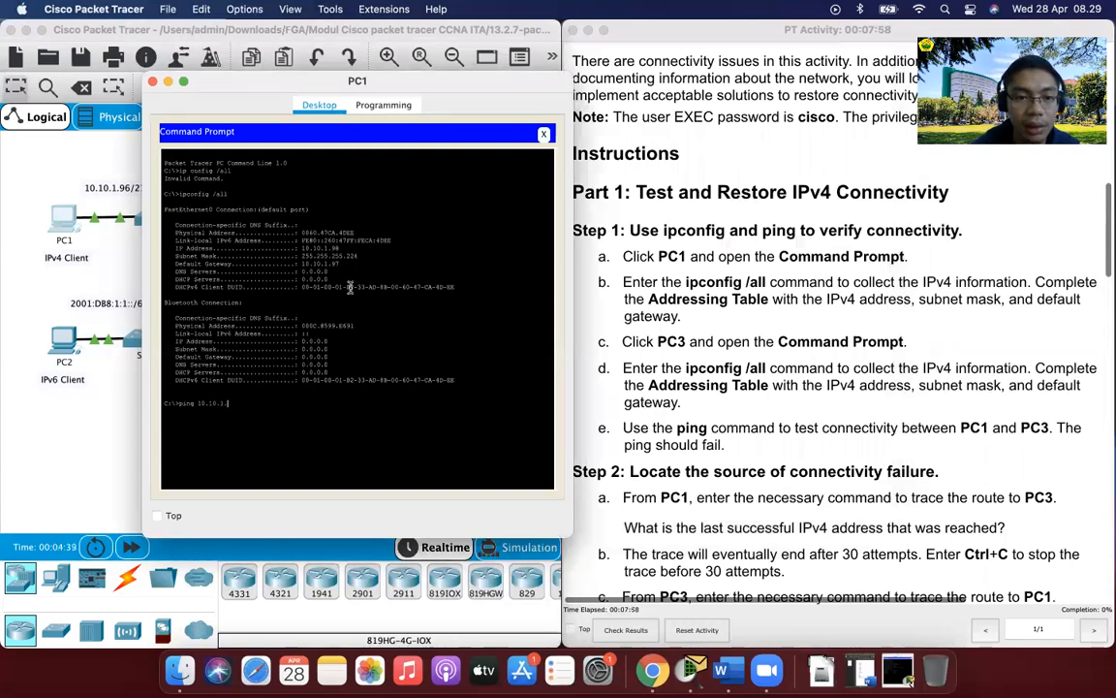
Bring PC3's Command Prompt window back up to look up its IPv4 address
{"action": "key", "text": "ctrl+Up"}
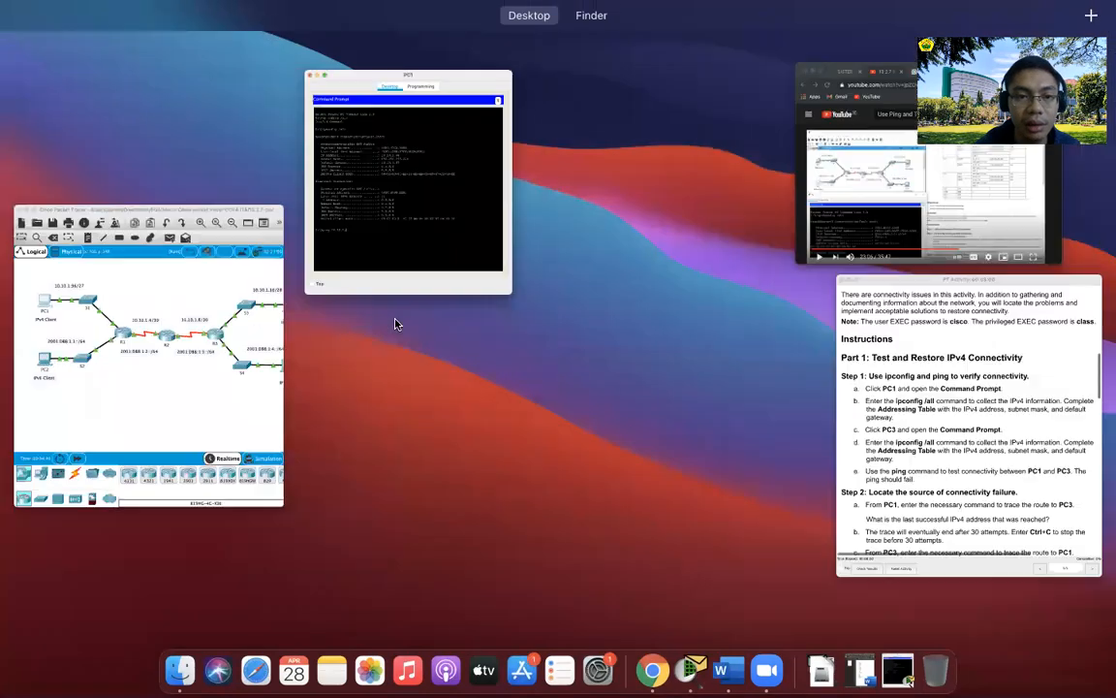
{"action": "key", "text": "ctrl+Up"}
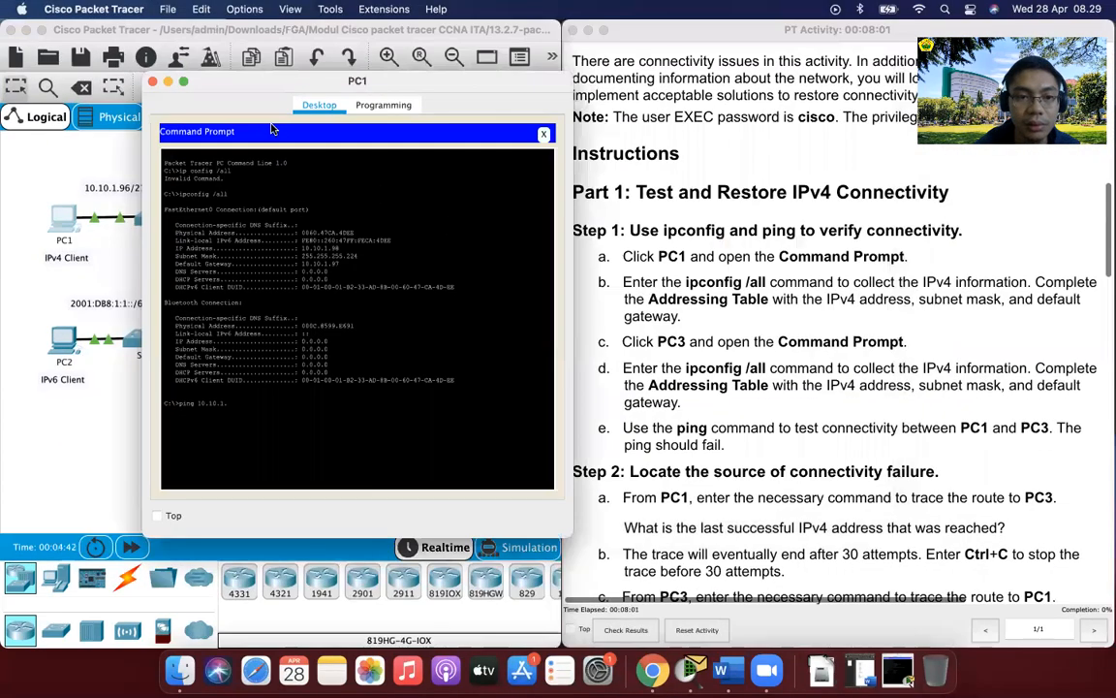
{"action": "left_click", "coordinate": [99, 161]}
{"action": "scroll", "coordinate": [376, 204], "scroll_direction": "right", "scroll_amount": 5}
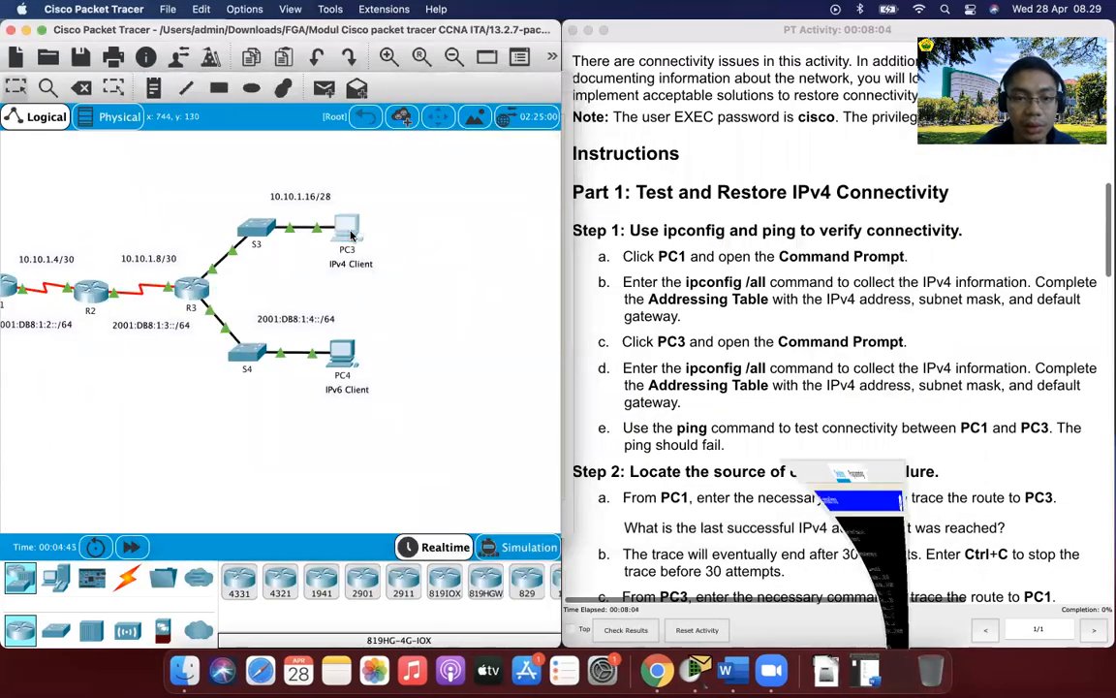
{"action": "left_click", "coordinate": [349, 228]}
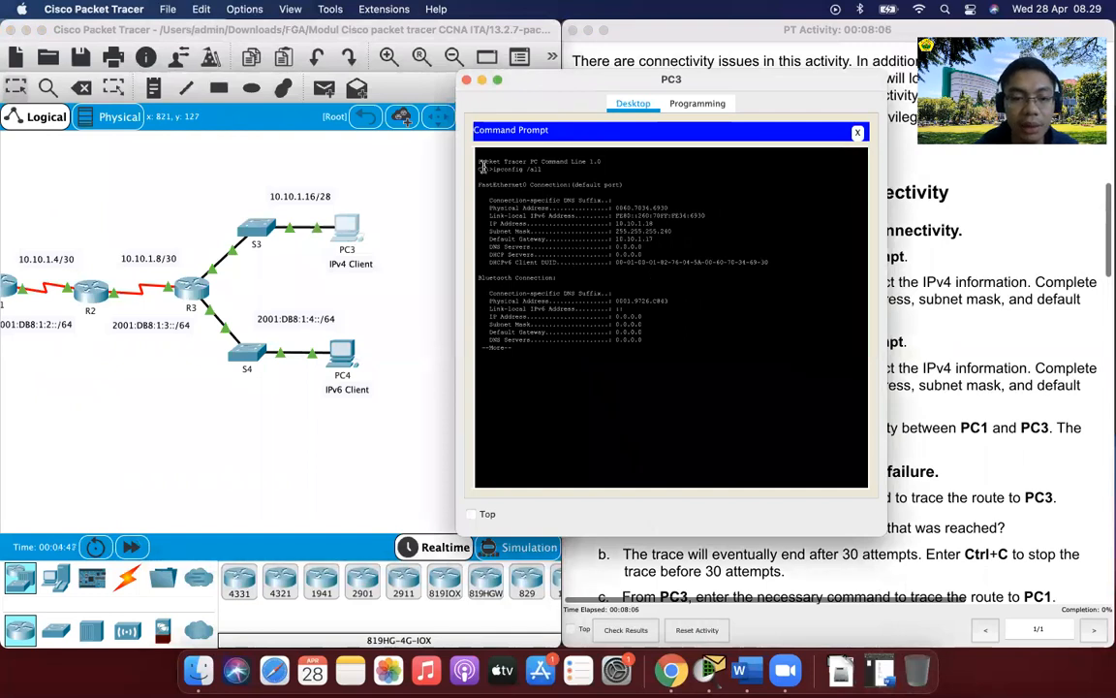
Return to PC1's Command Prompt and ping PC3 at 10.10.1.18
{"action": "left_click", "coordinate": [466, 80]}
{"action": "scroll", "coordinate": [212, 271], "scroll_direction": "left", "scroll_amount": 5}
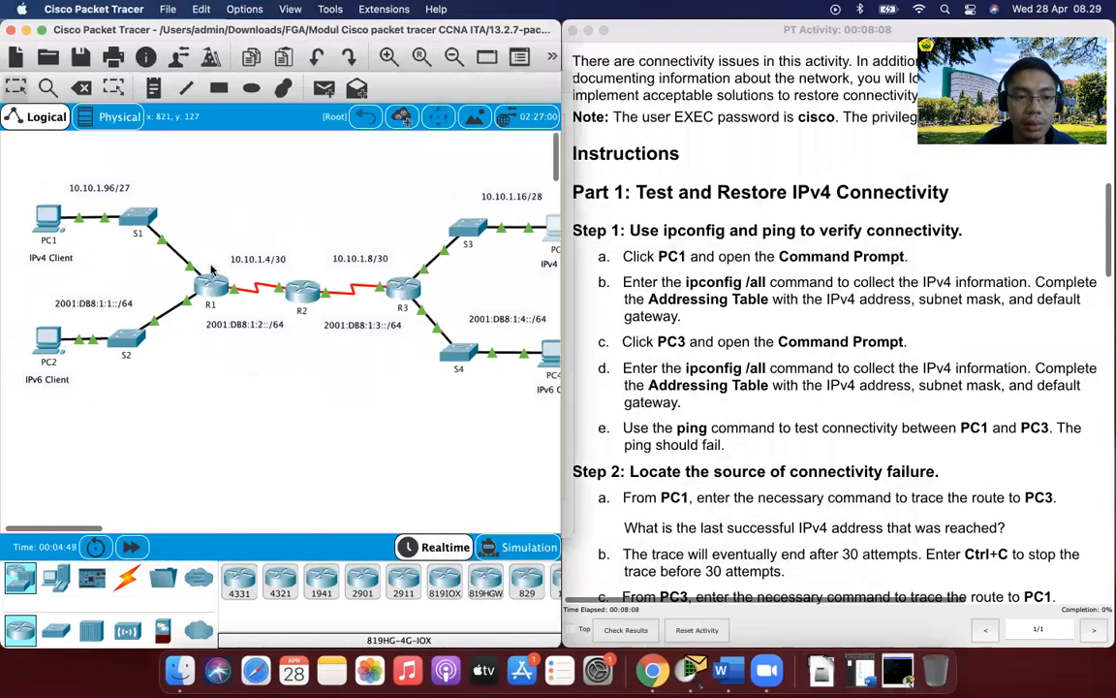
{"action": "left_click", "coordinate": [45, 211]}
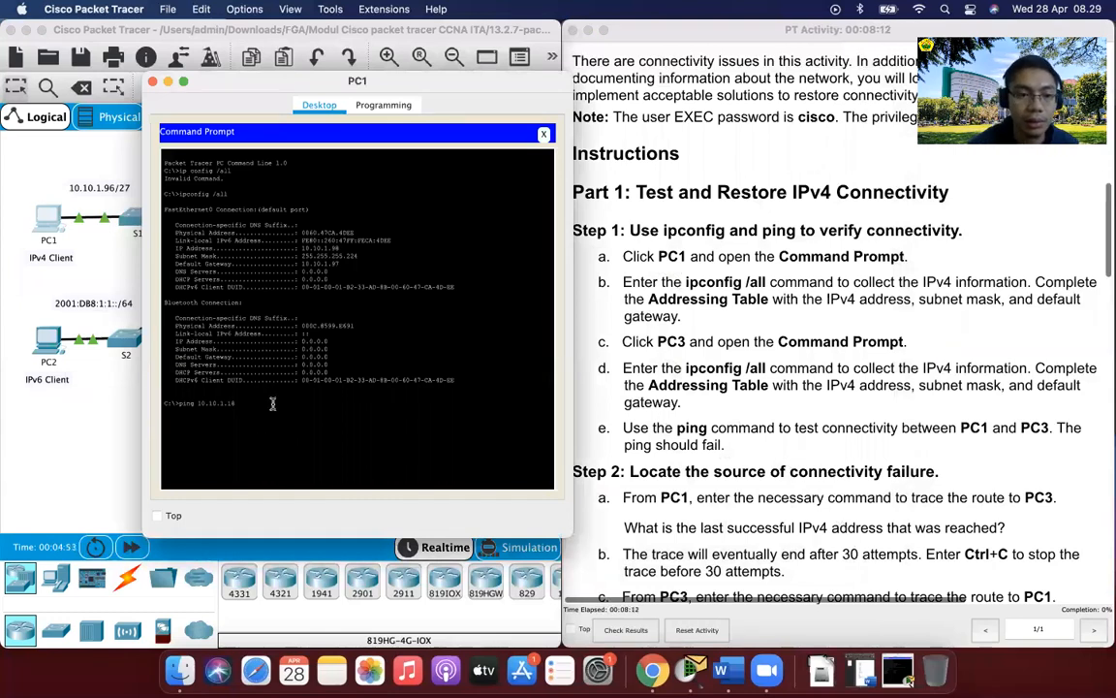
{"action": "key", "text": "Return"}
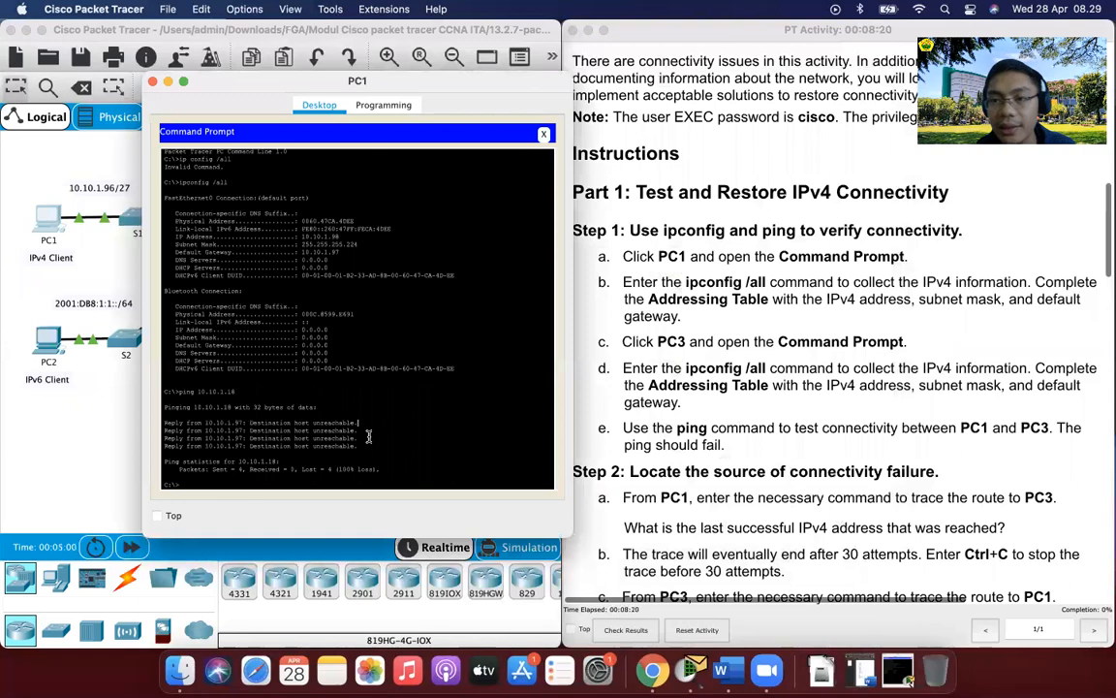
{"action": "scroll", "coordinate": [334, 476], "scroll_direction": "down", "scroll_amount": 1}
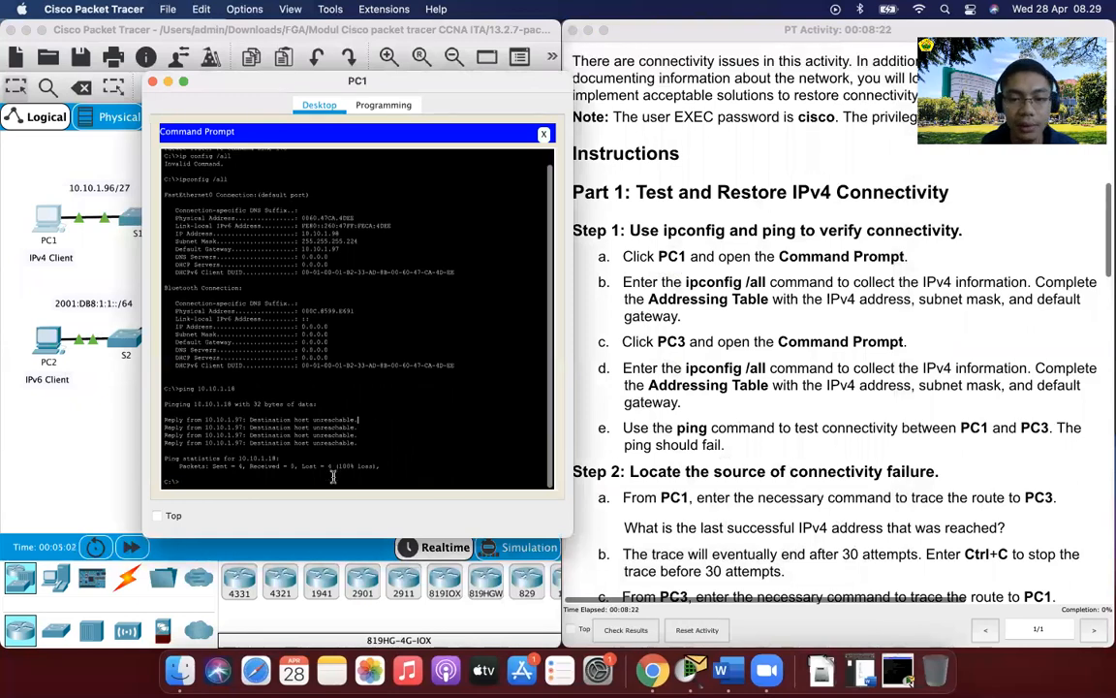
Read Step 2 of the instructions on locating the connectivity failure and check the command notes in the Word document
{"action": "scroll", "coordinate": [754, 421], "scroll_direction": "down", "scroll_amount": 3}
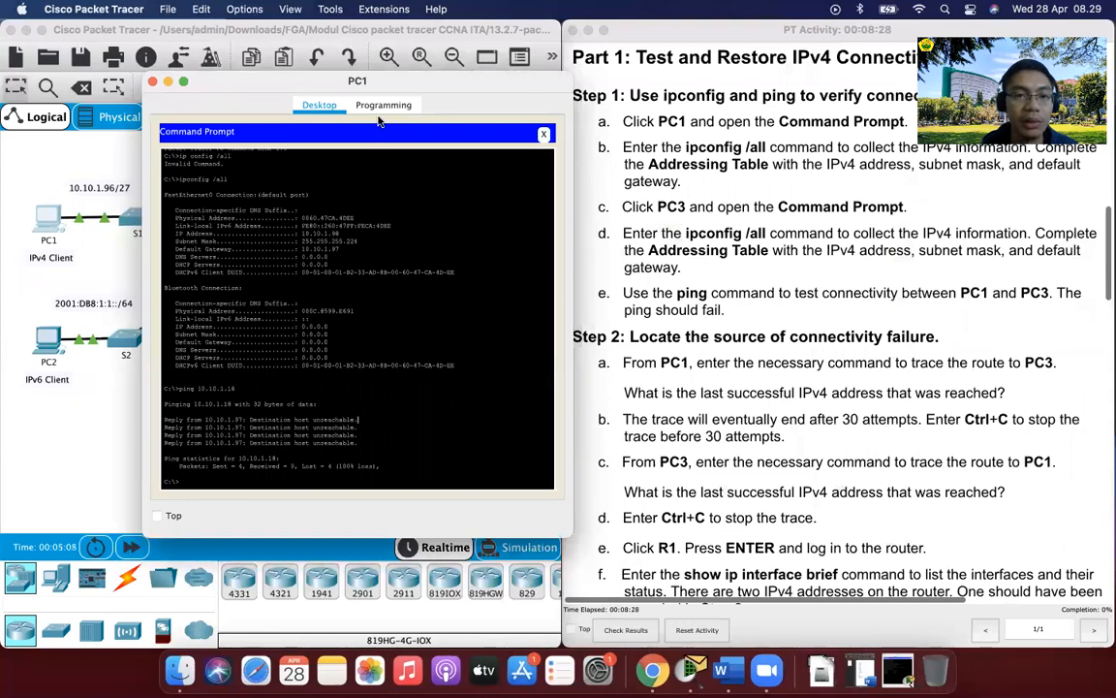
{"action": "left_click_drag", "start_coordinate": [388, 81], "coordinate": [337, 377]}
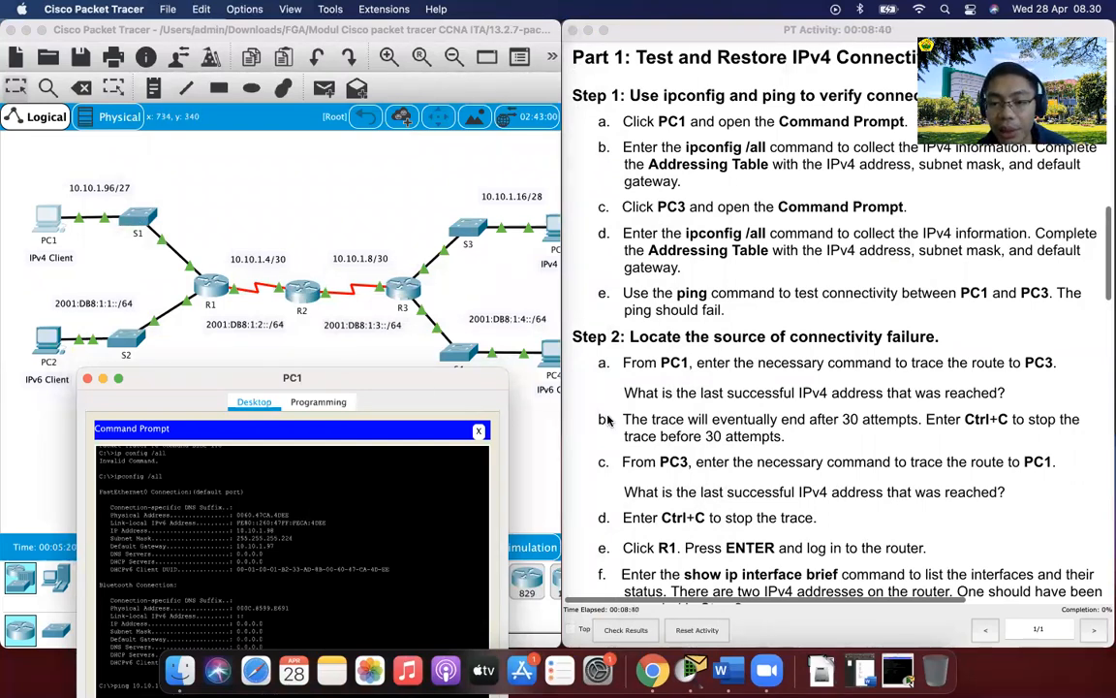
{"action": "scroll", "coordinate": [610, 387], "scroll_direction": "down", "scroll_amount": 1}
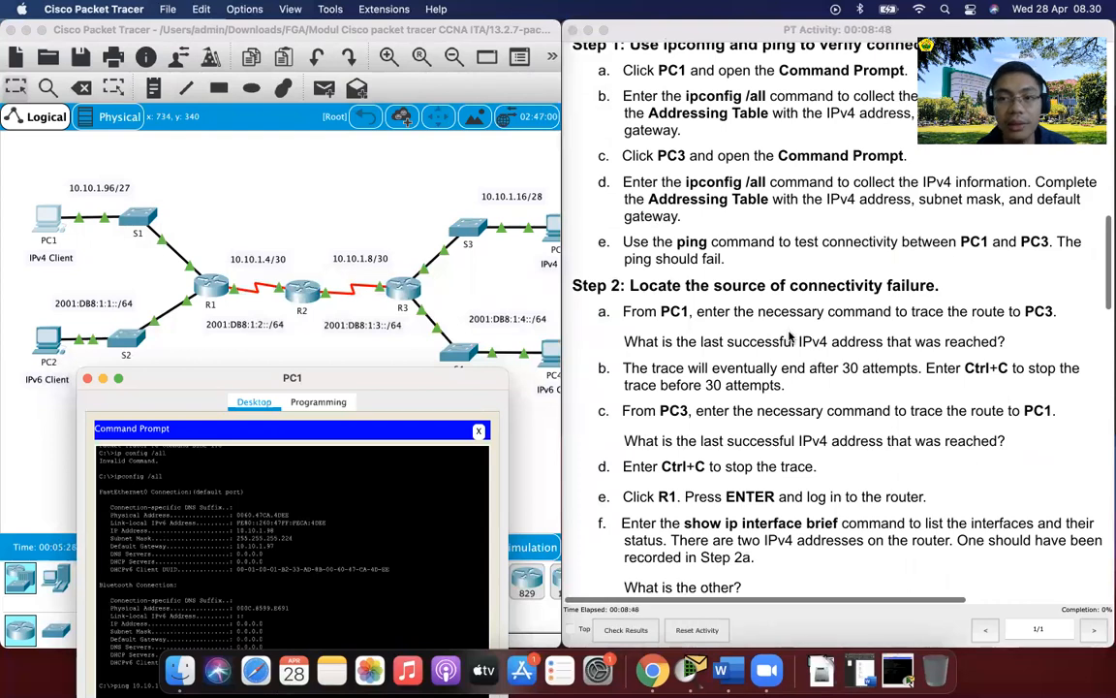
{"action": "left_click_drag", "start_coordinate": [333, 377], "coordinate": [334, 340]}
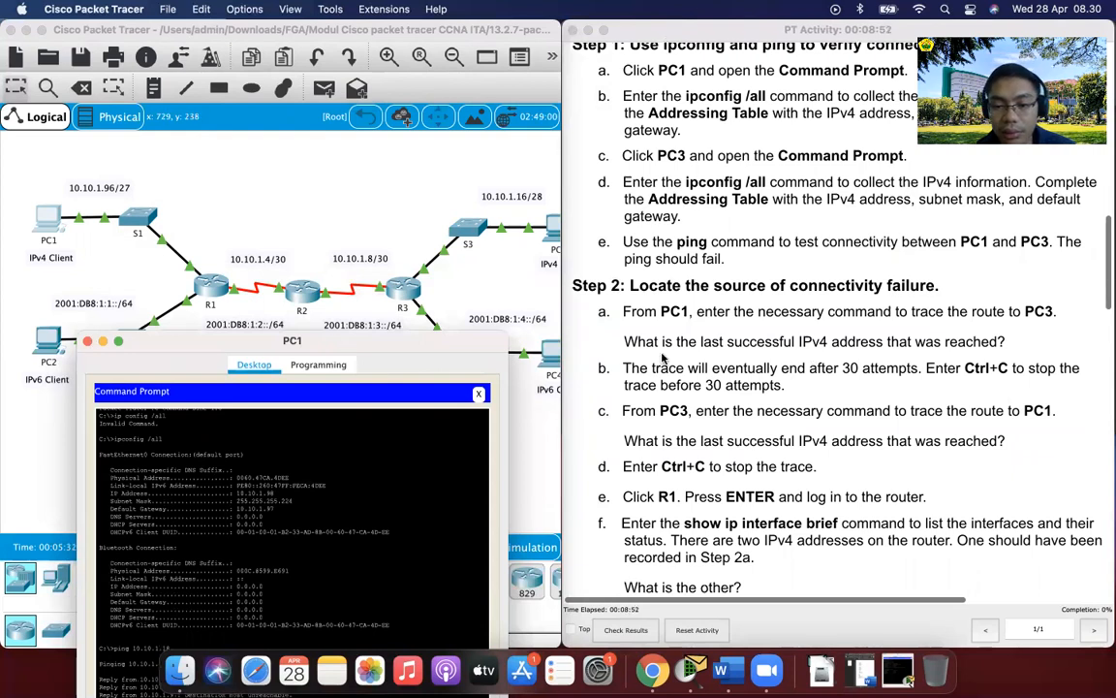
{"action": "left_click", "coordinate": [732, 671]}
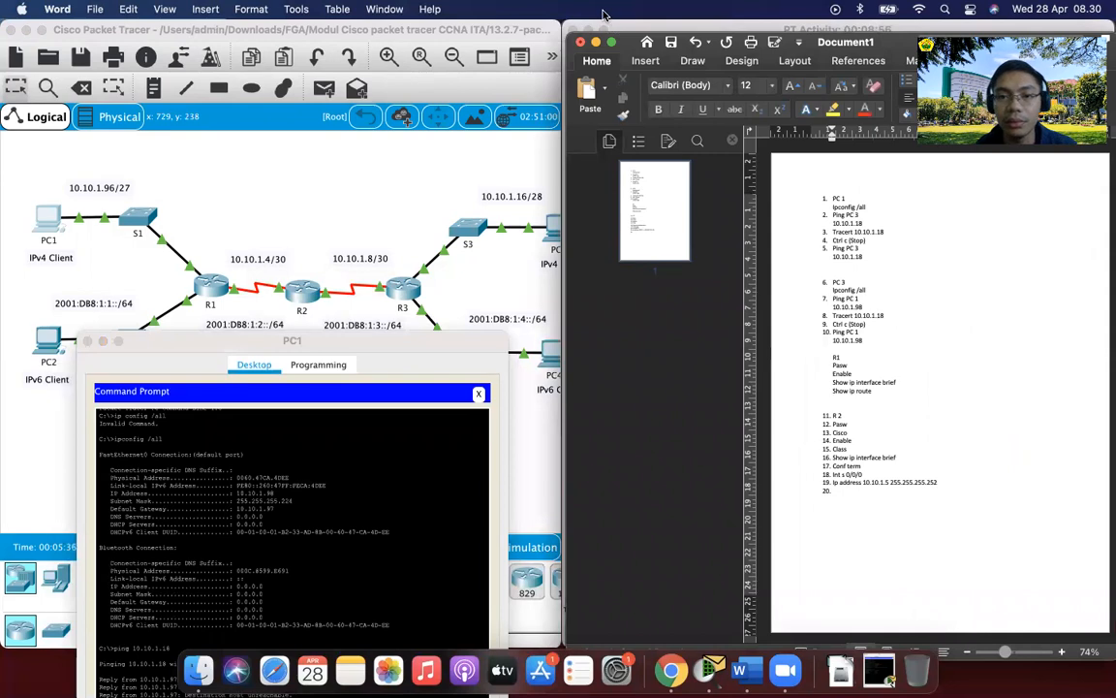
{"action": "left_click", "coordinate": [596, 42]}
Trace the route from PC1 to PC3 by running tracert 10.10.1.18 in PC1's Command Prompt
{"action": "left_click_drag", "start_coordinate": [293, 340], "coordinate": [346, 63]}
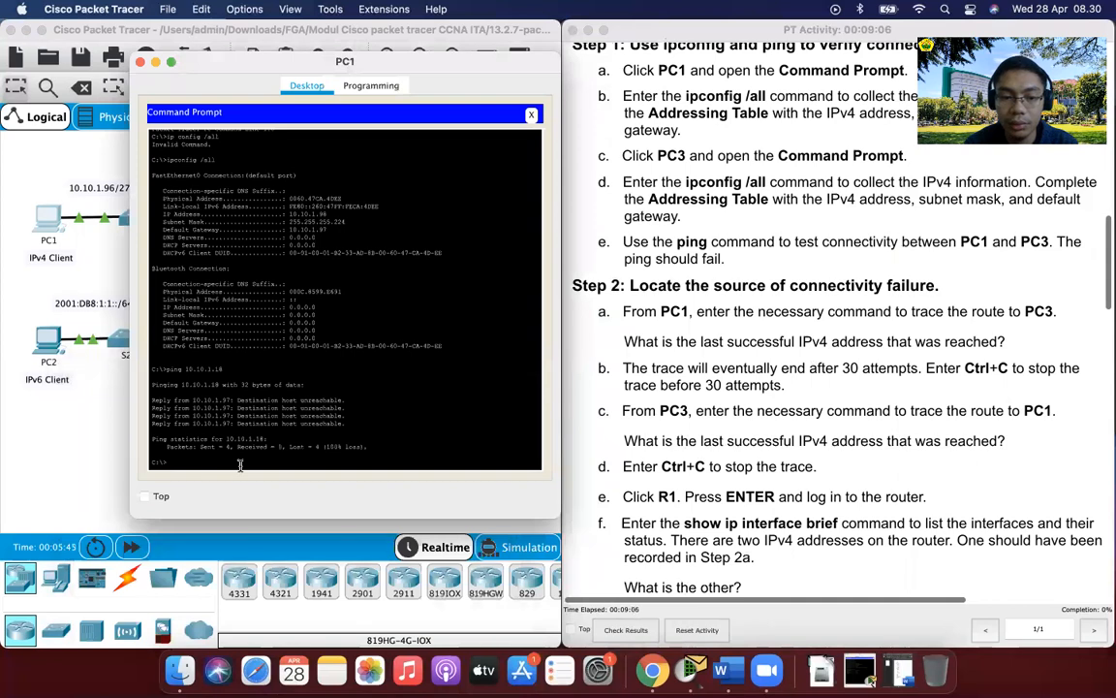
{"action": "type", "text": "tr"}
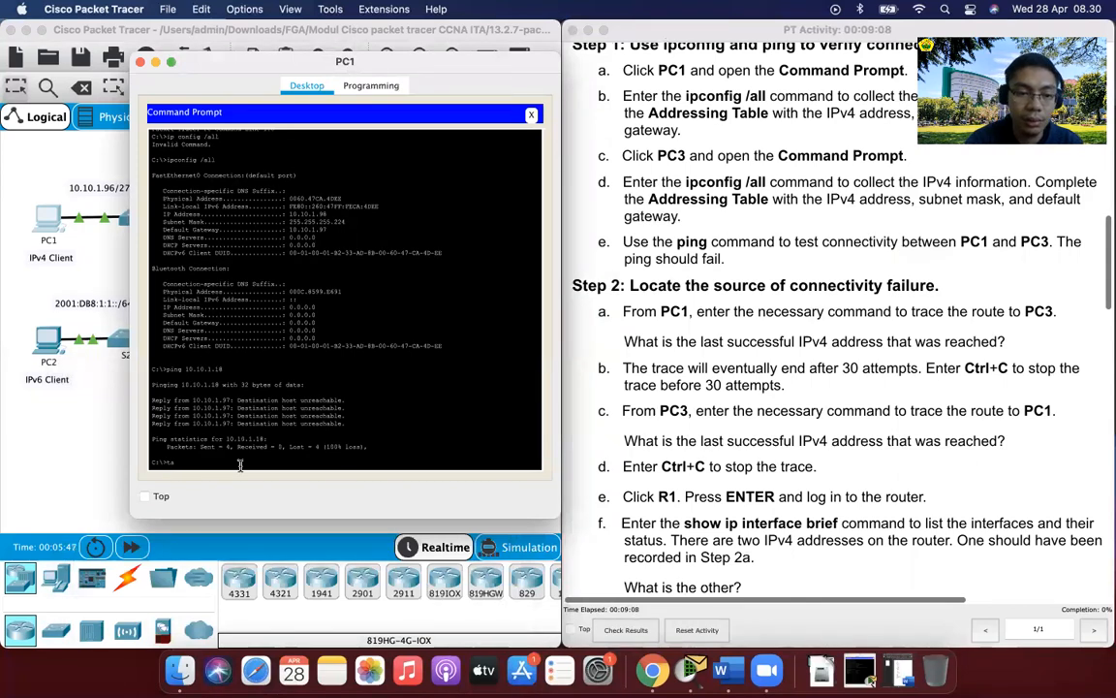
{"action": "type", "text": "acert 1"}
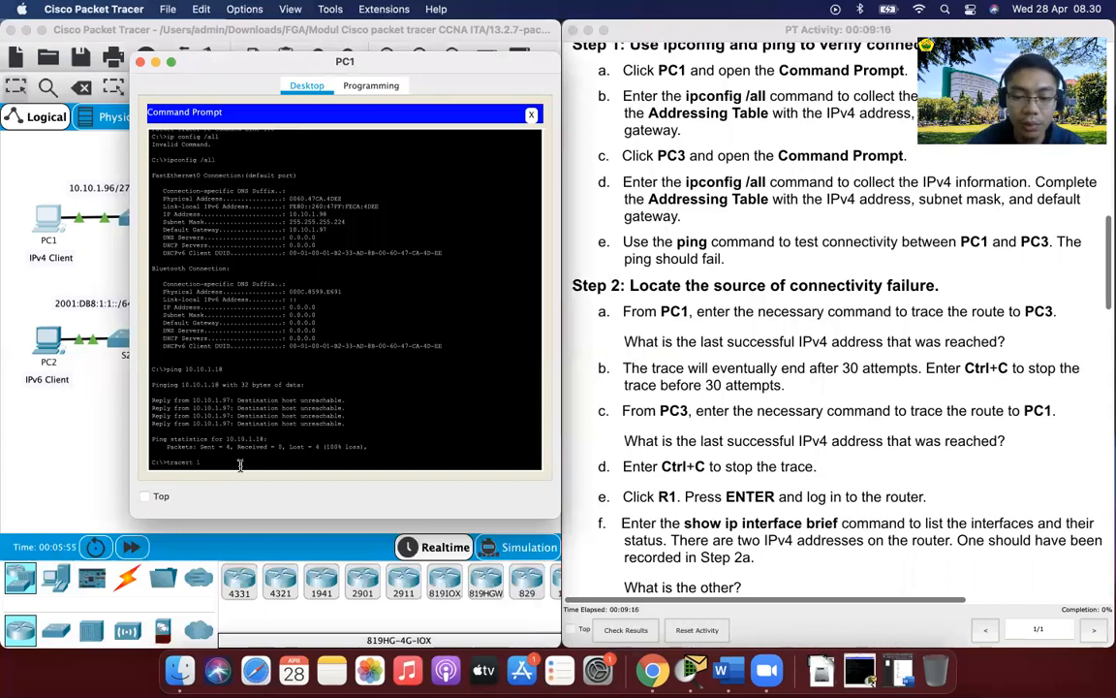
{"action": "type", "text": ".10.1.18"}
{"action": "key", "text": "Return"}
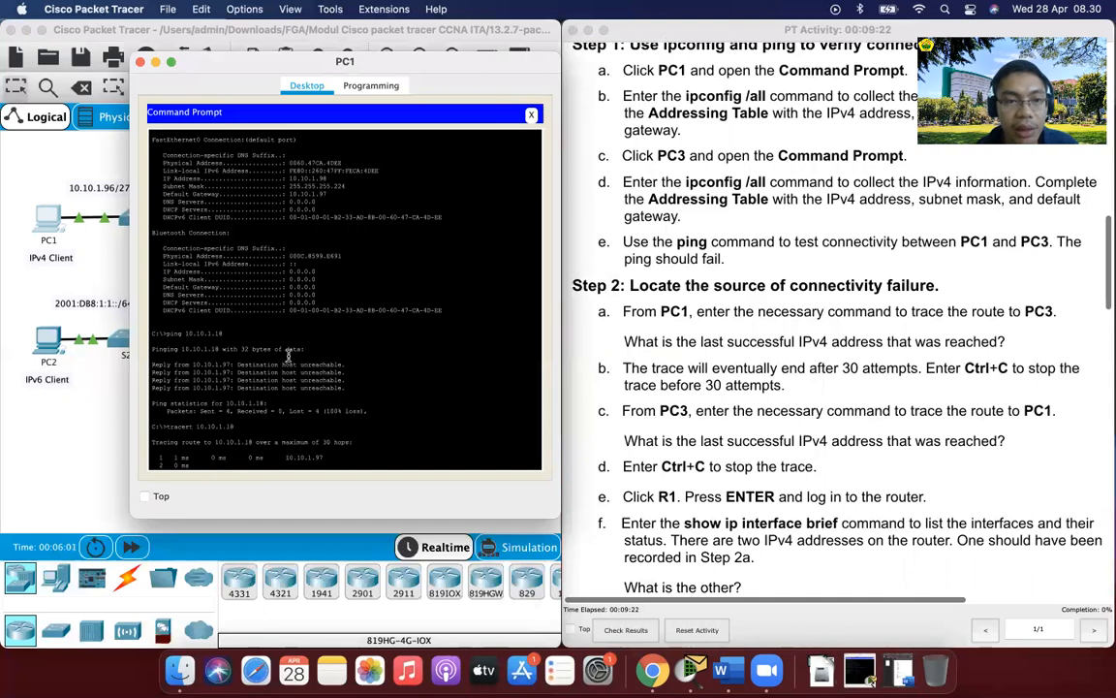
Compare the trace's hops with the topology and inspect the port labels on the link between S1 and R1
{"action": "left_click_drag", "start_coordinate": [244, 66], "coordinate": [678, 194]}
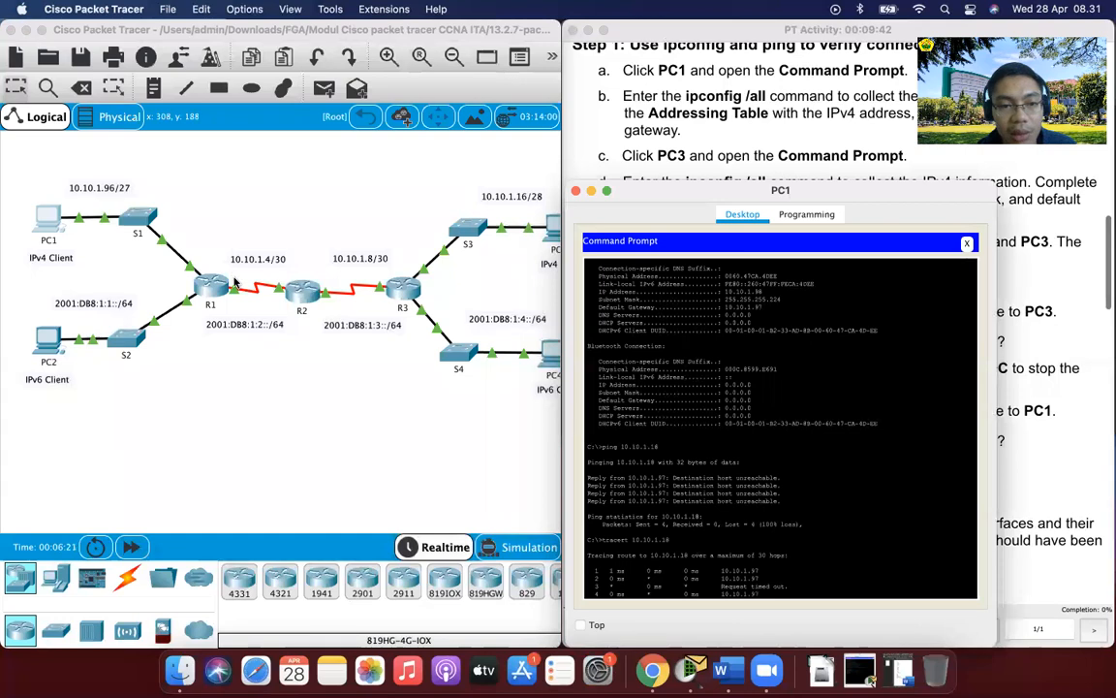
{"action": "left_click_drag", "start_coordinate": [817, 193], "coordinate": [753, 193]}
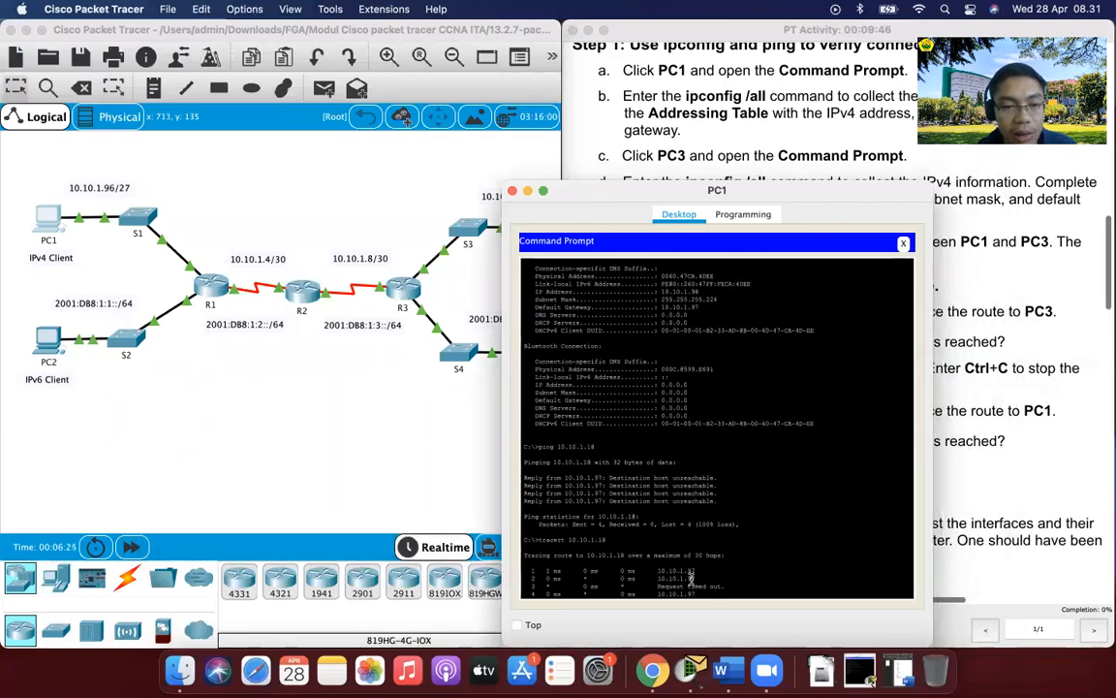
{"action": "left_click", "coordinate": [300, 423]}
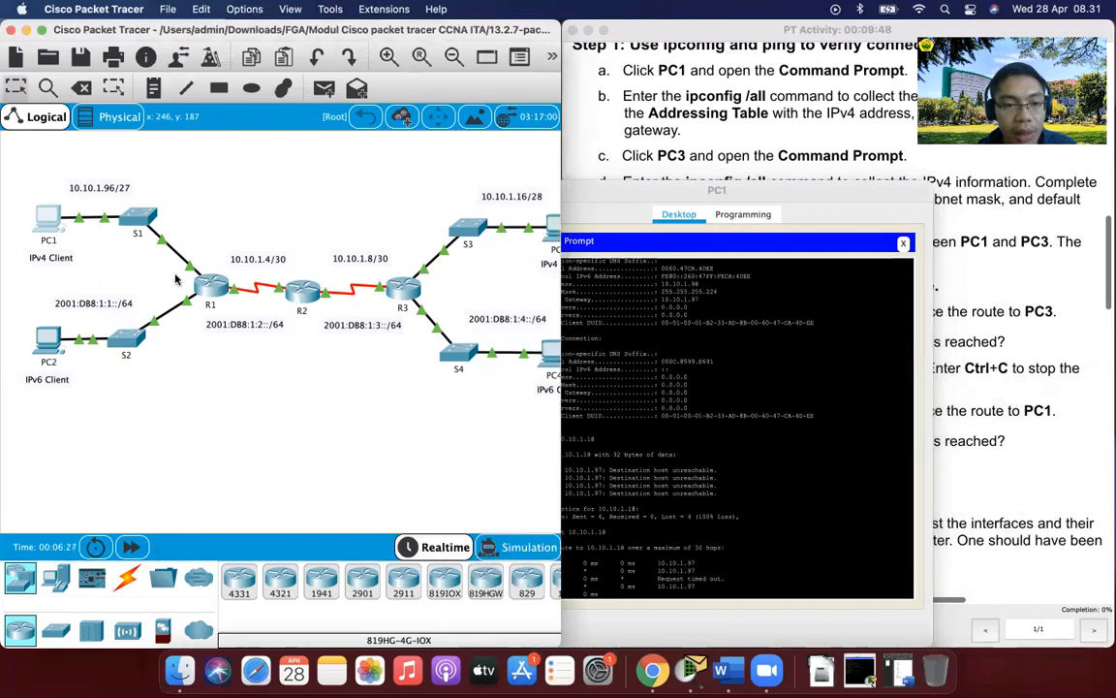
{"action": "mouse_move", "coordinate": [192, 271]}
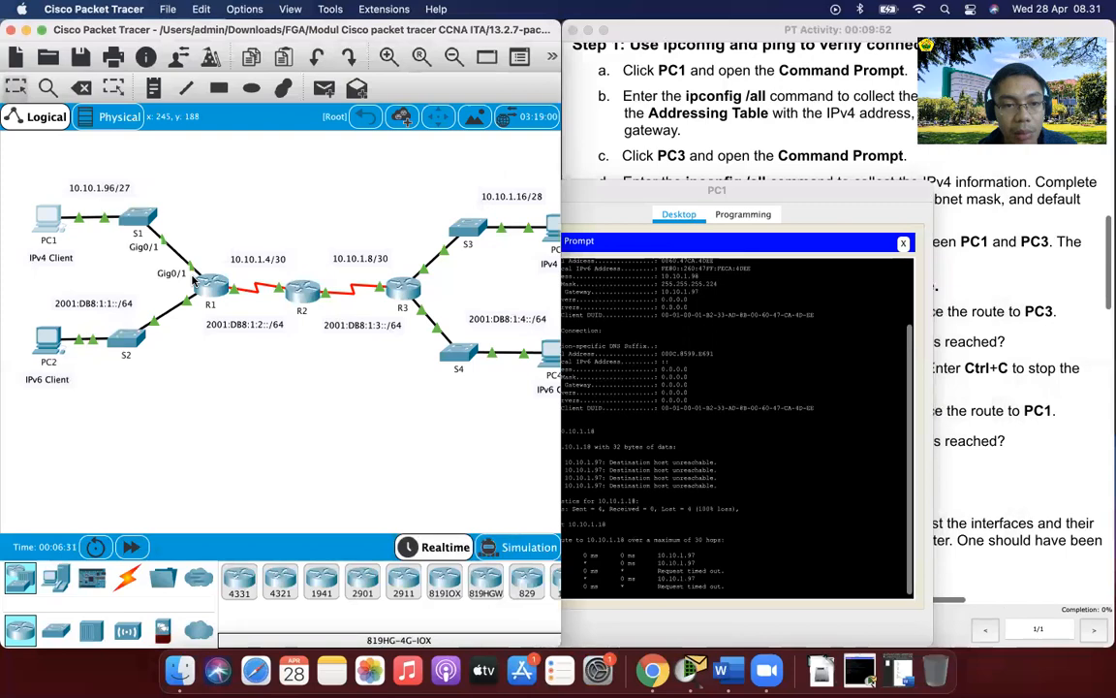
Look up R1's interface addresses in the Addressing Table and relate them to the links in the topology
{"action": "left_click", "coordinate": [677, 201]}
{"action": "left_click_drag", "start_coordinate": [676, 202], "coordinate": [306, 209]}
{"action": "scroll", "coordinate": [662, 311], "scroll_direction": "up", "scroll_amount": 10}
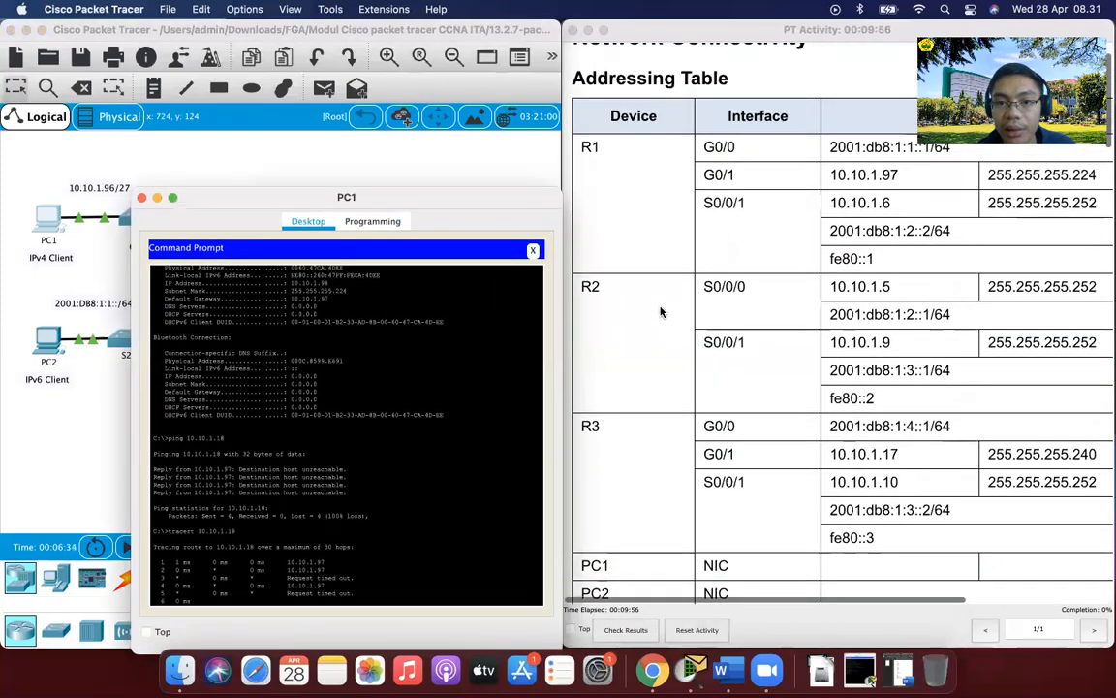
{"action": "scroll", "coordinate": [669, 306], "scroll_direction": "up", "scroll_amount": 2}
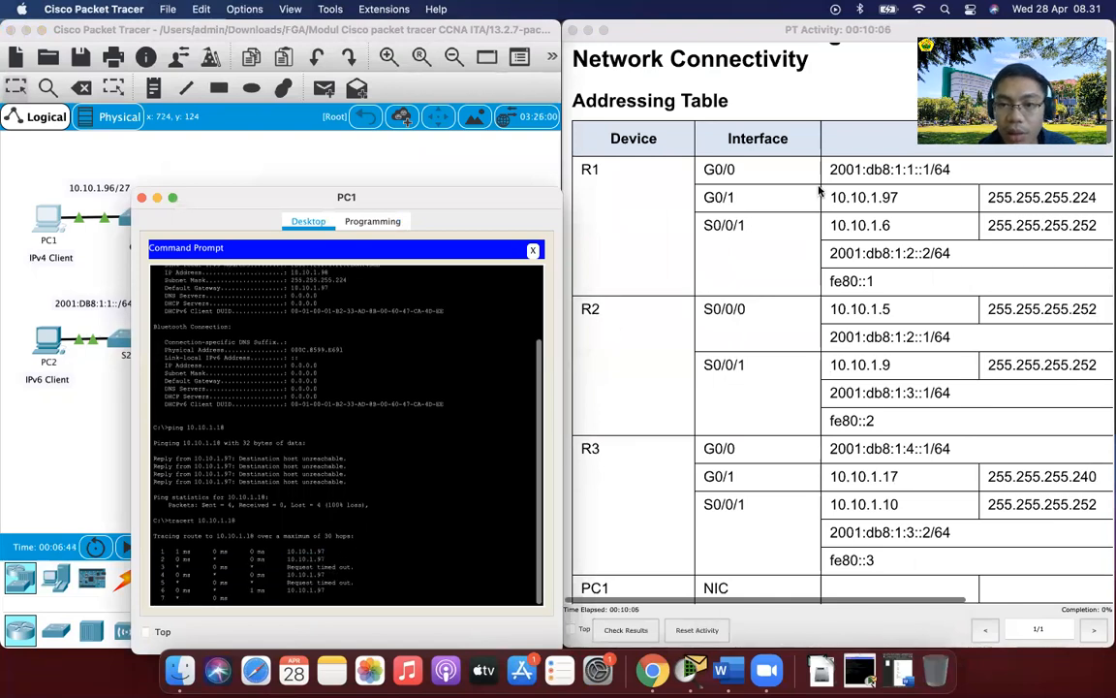
{"action": "left_click_drag", "start_coordinate": [467, 197], "coordinate": [470, 387]}
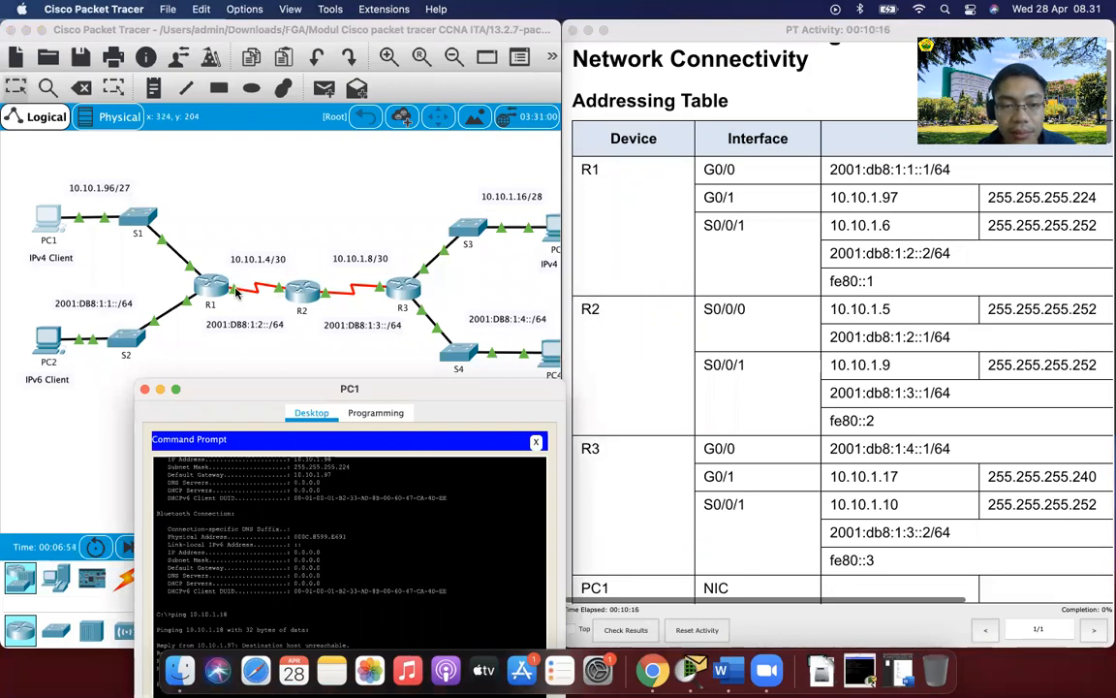
Stop the running trace in PC1's Command Prompt
{"action": "left_click_drag", "start_coordinate": [254, 389], "coordinate": [328, 169]}
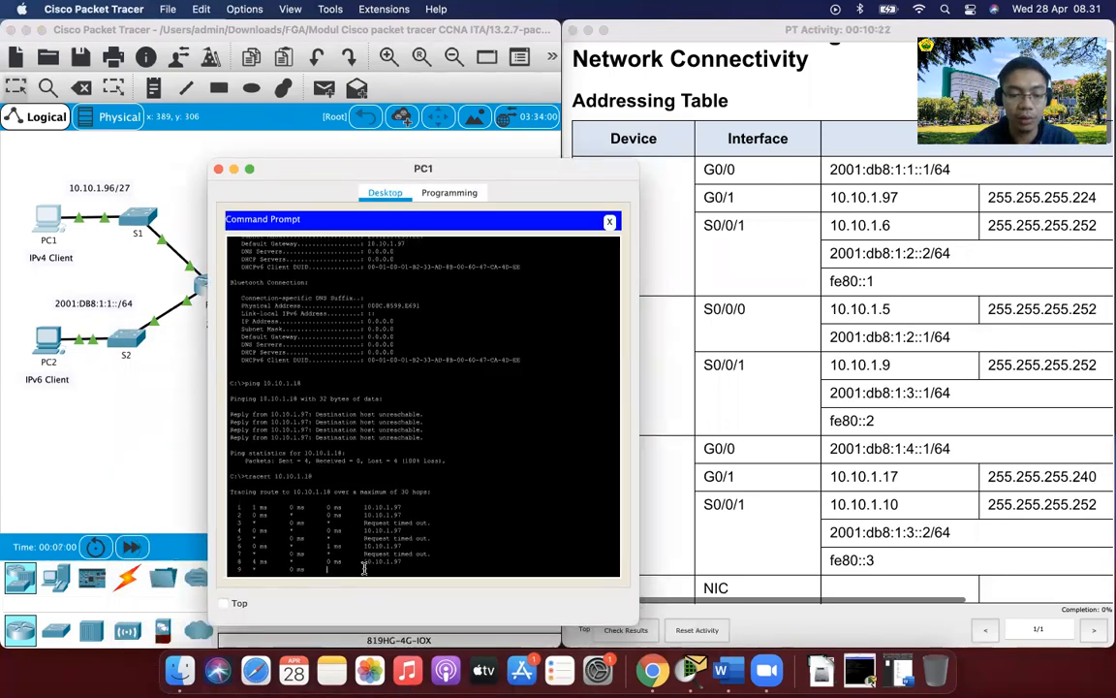
{"action": "key", "text": "ctrl+c"}
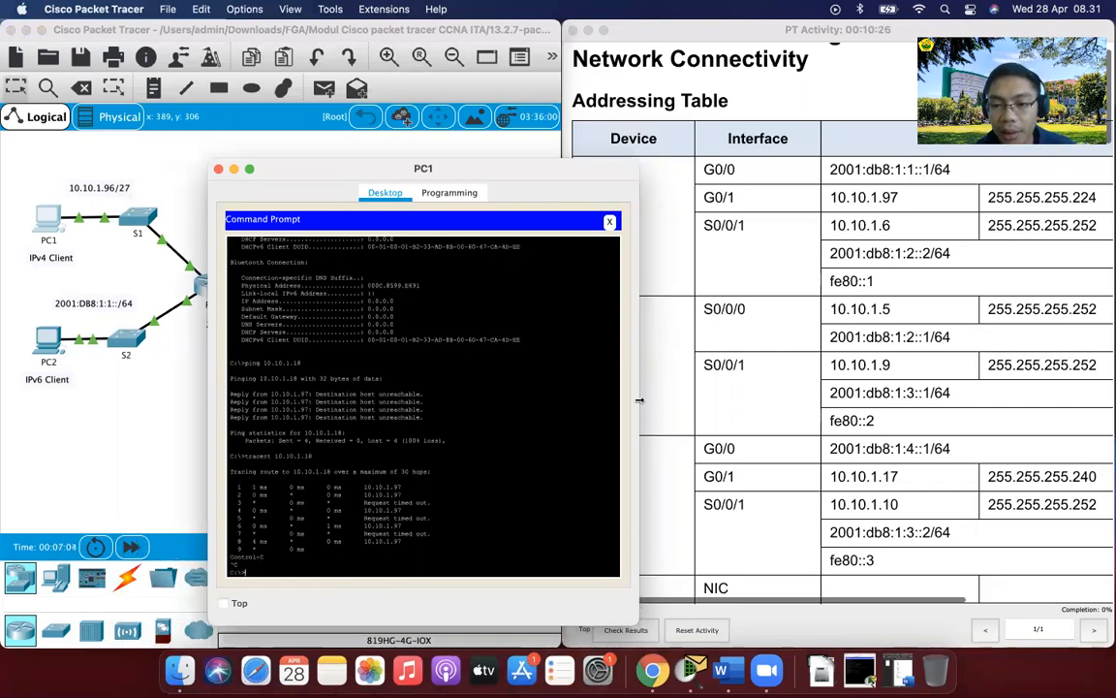
Review the Step 1 and Step 2 instructions for the tasks on PC3, R1 and the other routers
{"action": "scroll", "coordinate": [858, 376], "scroll_direction": "down", "scroll_amount": 15}
{"action": "left_click_drag", "start_coordinate": [566, 177], "coordinate": [410, 188]}
{"action": "scroll", "coordinate": [713, 281], "scroll_direction": "down", "scroll_amount": 2}
{"action": "scroll", "coordinate": [714, 281], "scroll_direction": "up", "scroll_amount": 2}
{"action": "scroll", "coordinate": [713, 281], "scroll_direction": "up", "scroll_amount": 1}
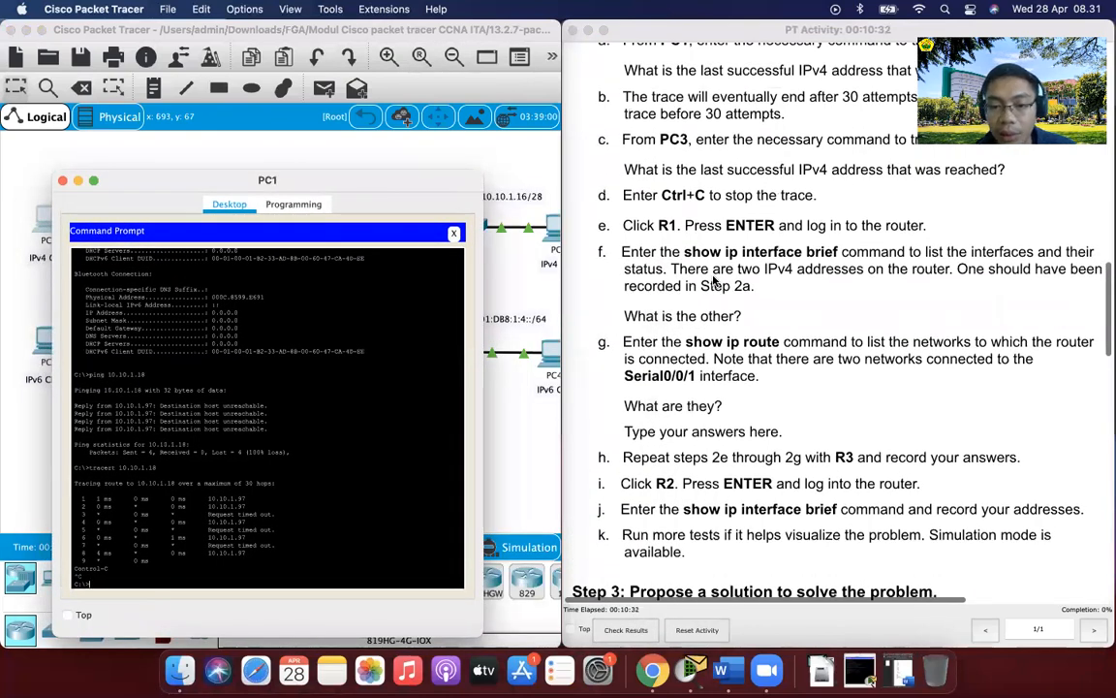
{"action": "scroll", "coordinate": [714, 281], "scroll_direction": "up", "scroll_amount": 3}
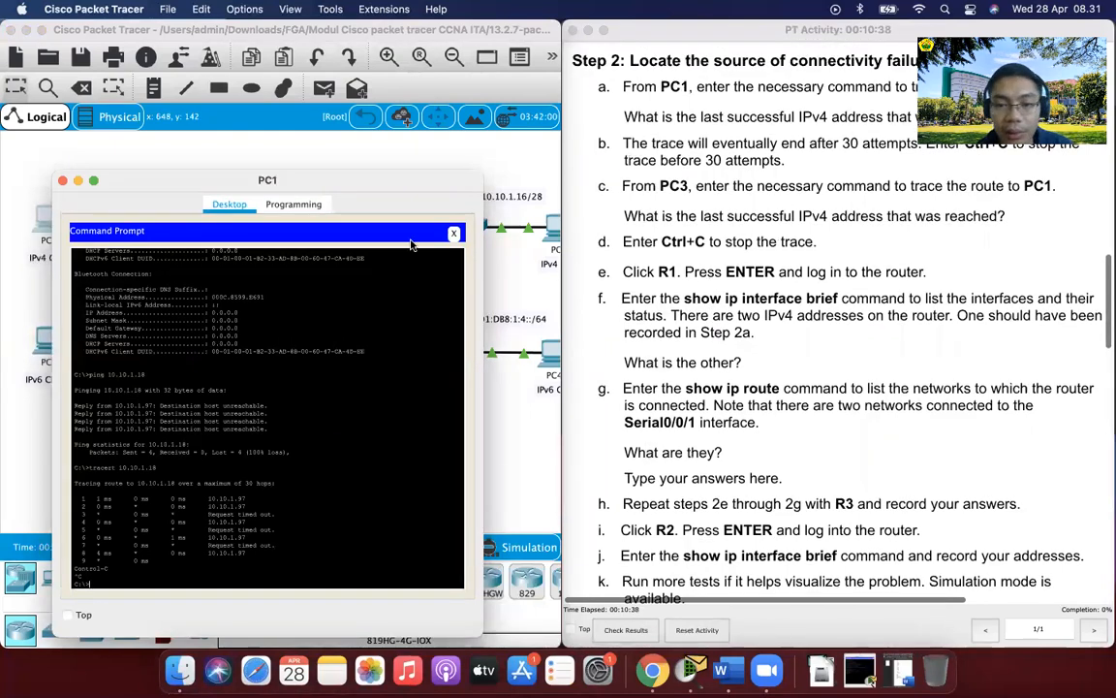
{"action": "scroll", "coordinate": [730, 201], "scroll_direction": "up", "scroll_amount": 4}
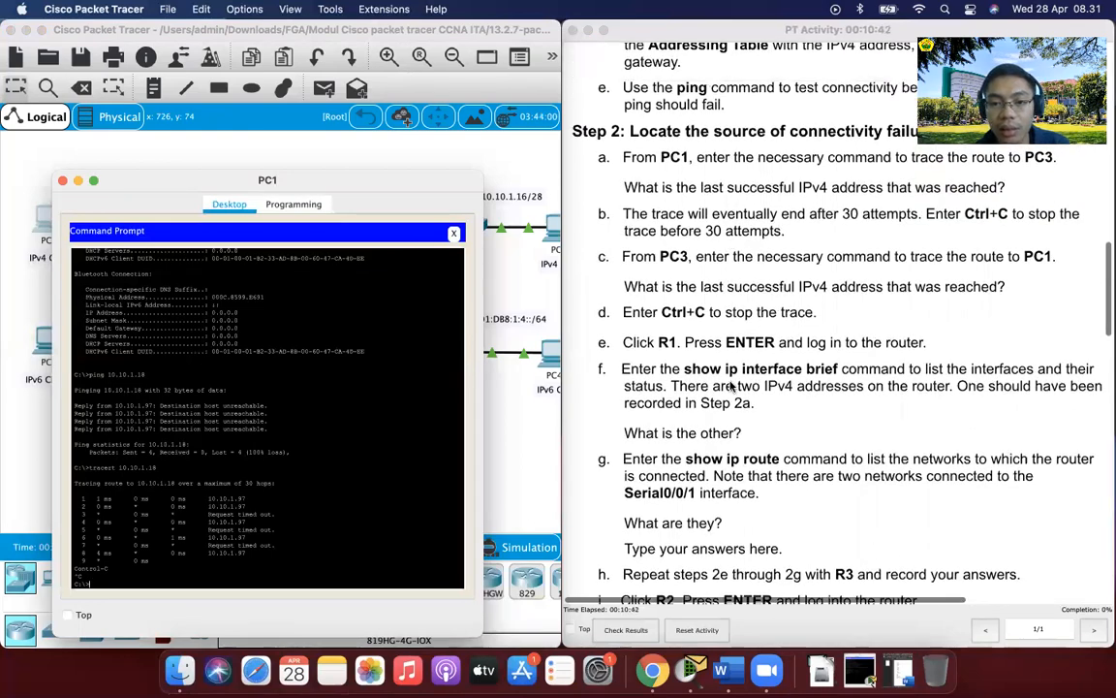
{"action": "scroll", "coordinate": [732, 385], "scroll_direction": "up", "scroll_amount": 4}
{"action": "scroll", "coordinate": [731, 384], "scroll_direction": "up", "scroll_amount": 8}
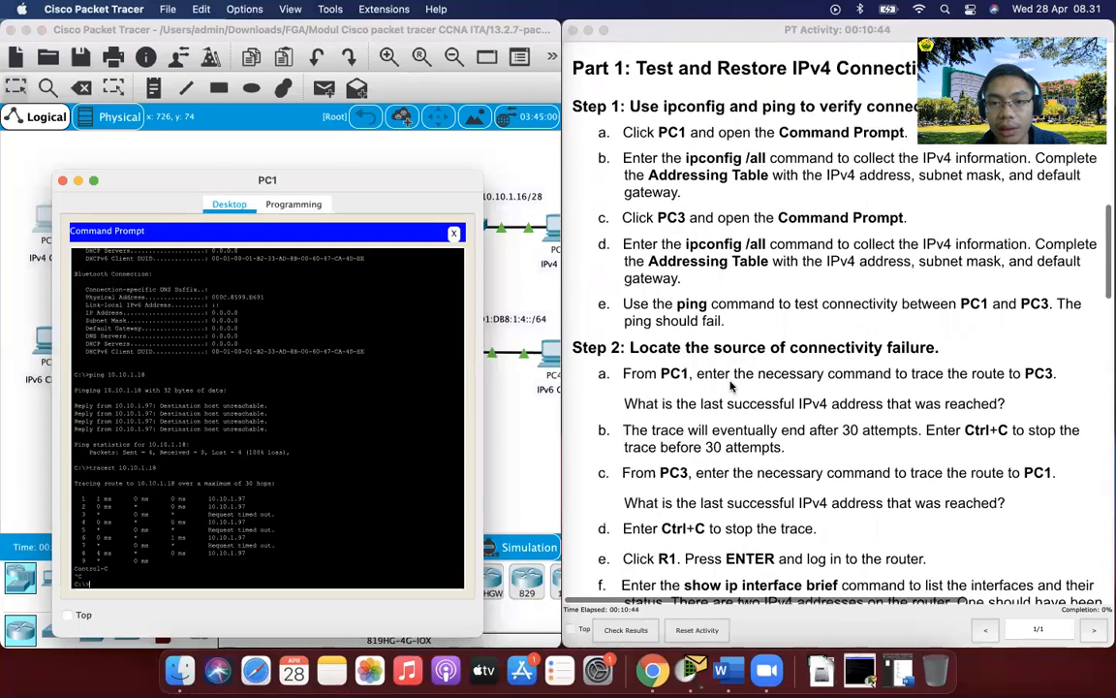
{"action": "scroll", "coordinate": [732, 384], "scroll_direction": "down", "scroll_amount": 10}
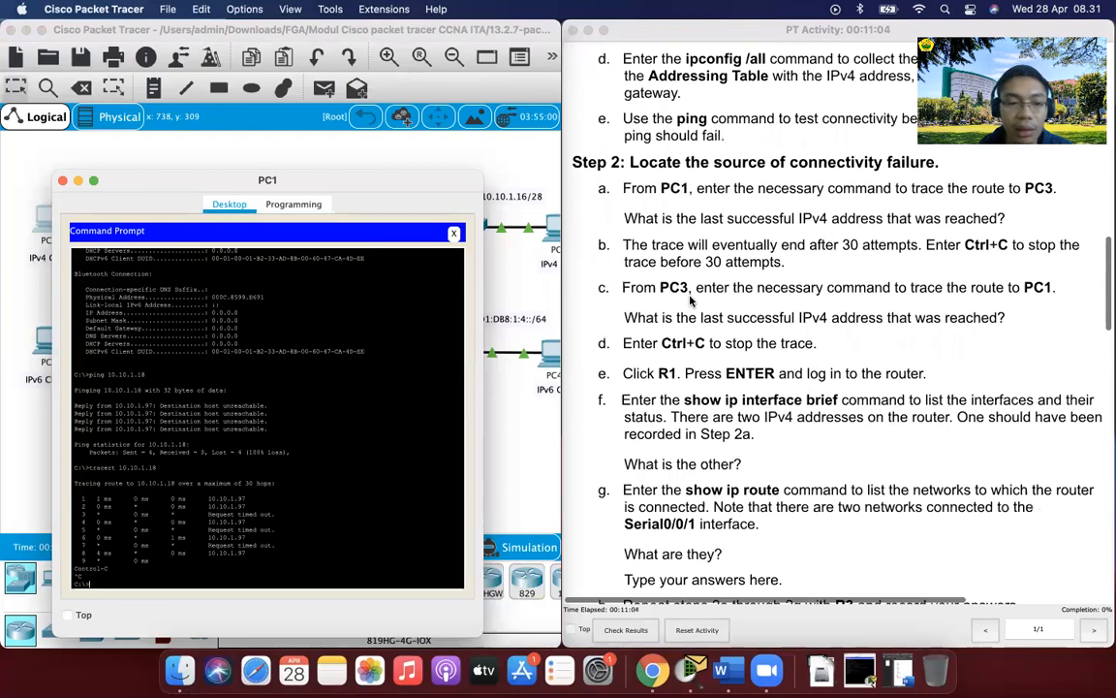
Reopen PC3's Command Prompt from the topology and page through the rest of the ipconfig output
{"action": "left_click", "coordinate": [478, 156]}
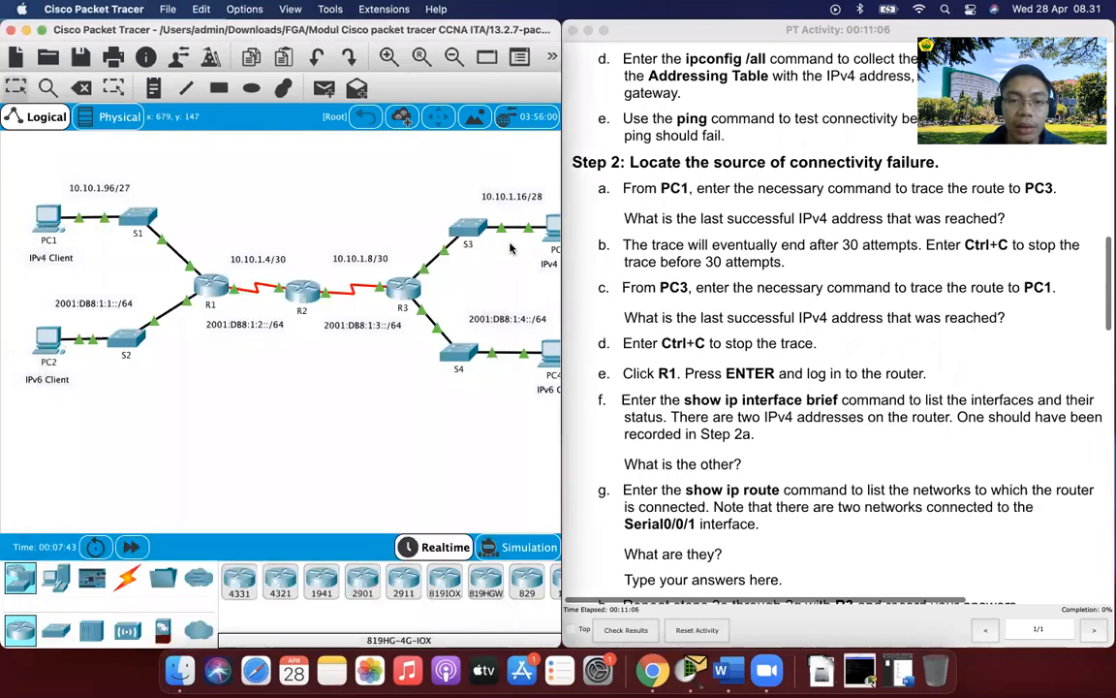
{"action": "scroll", "coordinate": [495, 213], "scroll_direction": "right", "scroll_amount": 5}
{"action": "left_click", "coordinate": [335, 216]}
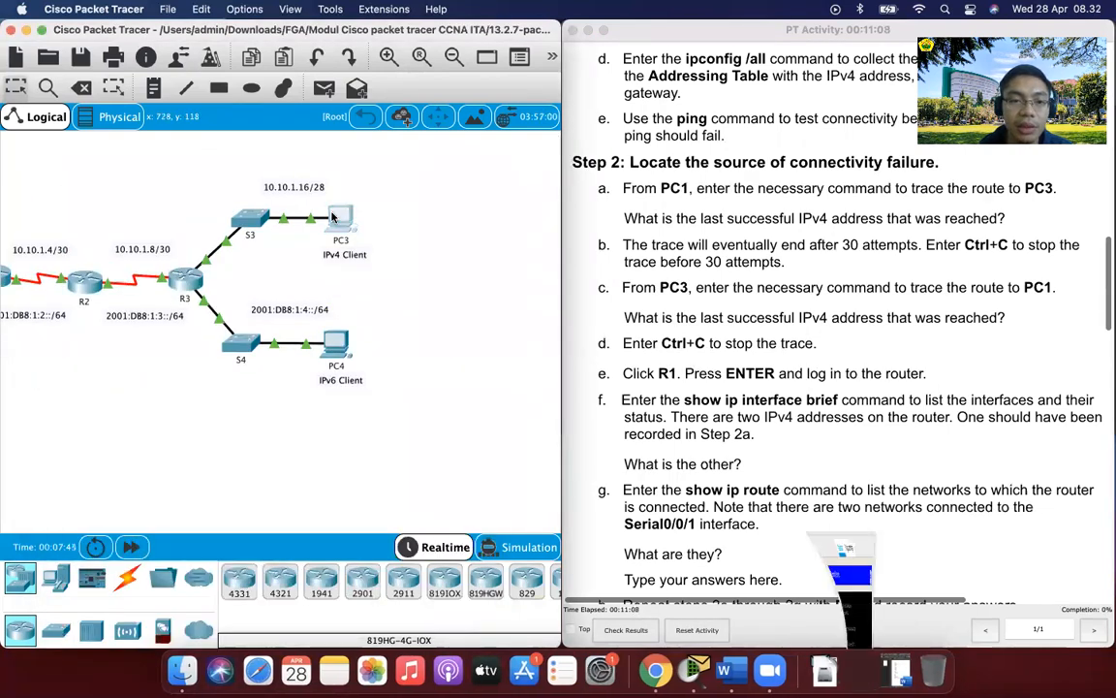
{"action": "key", "text": "Return"}
{"action": "key", "text": "Return"}
{"action": "key", "text": "Return"}
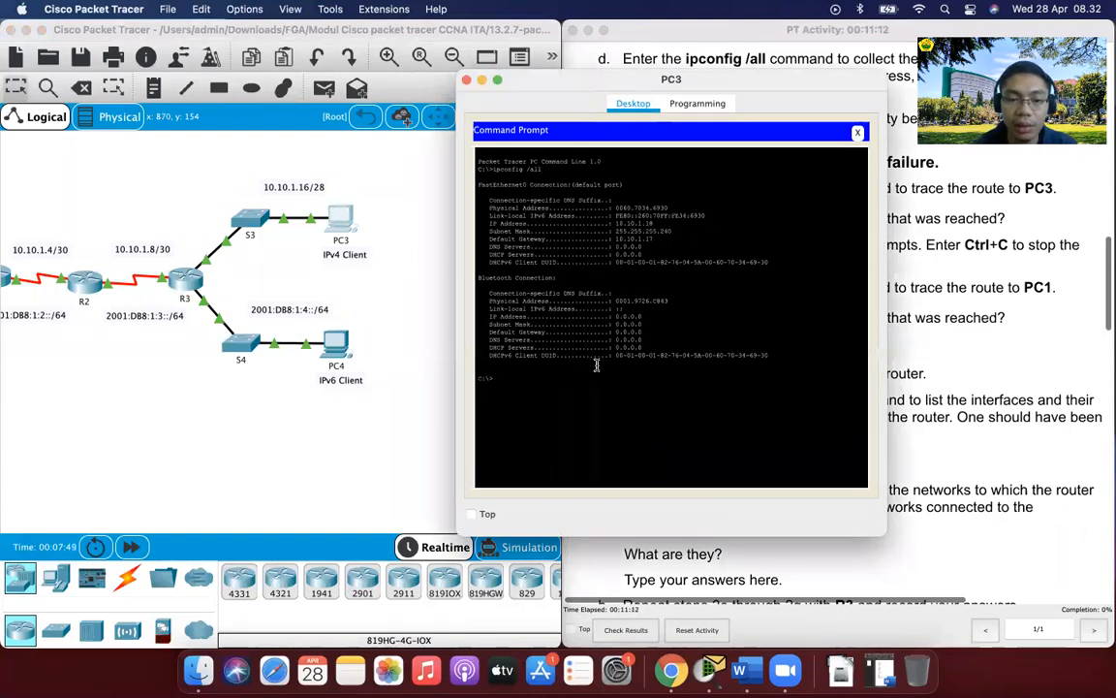
Ping PC1 at 10.10.1.98 from PC3's Command Prompt and examine the replies
{"action": "type", "text": "ping"}
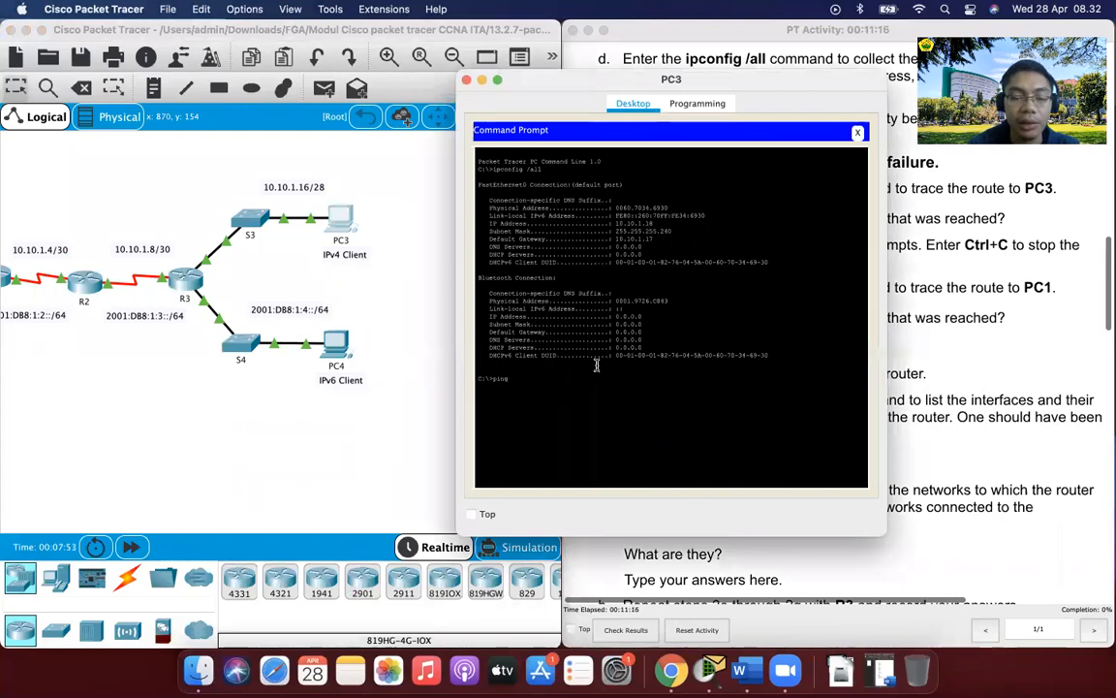
{"action": "type", "text": " 10.10.1"}
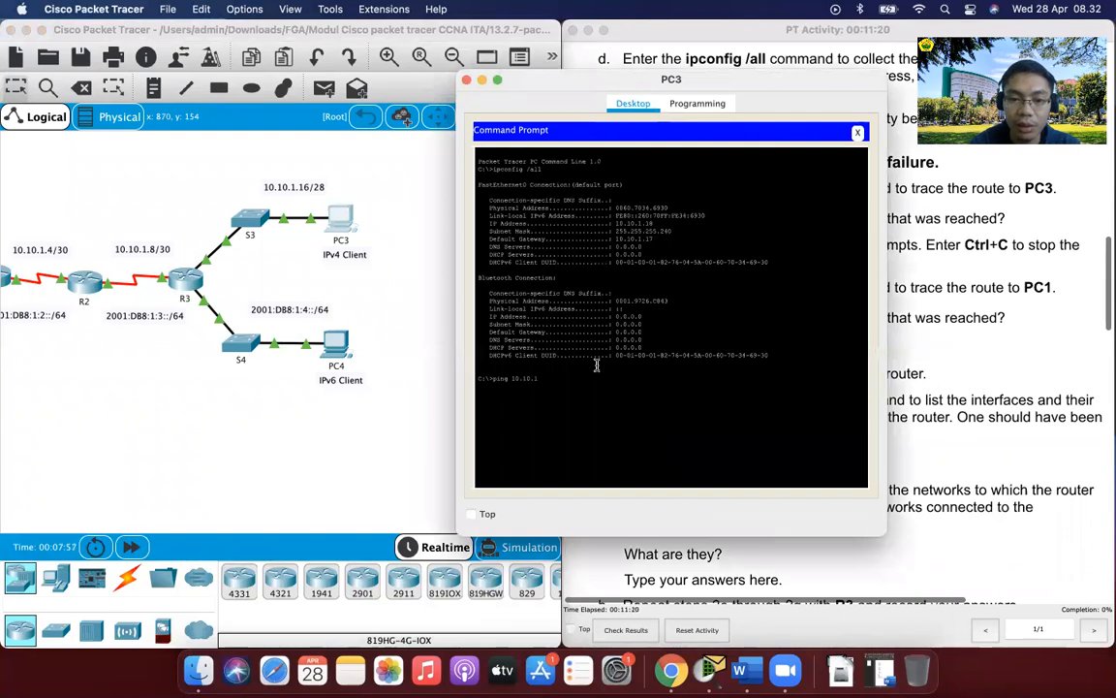
{"action": "type", "text": ".98"}
{"action": "key", "text": "Return"}
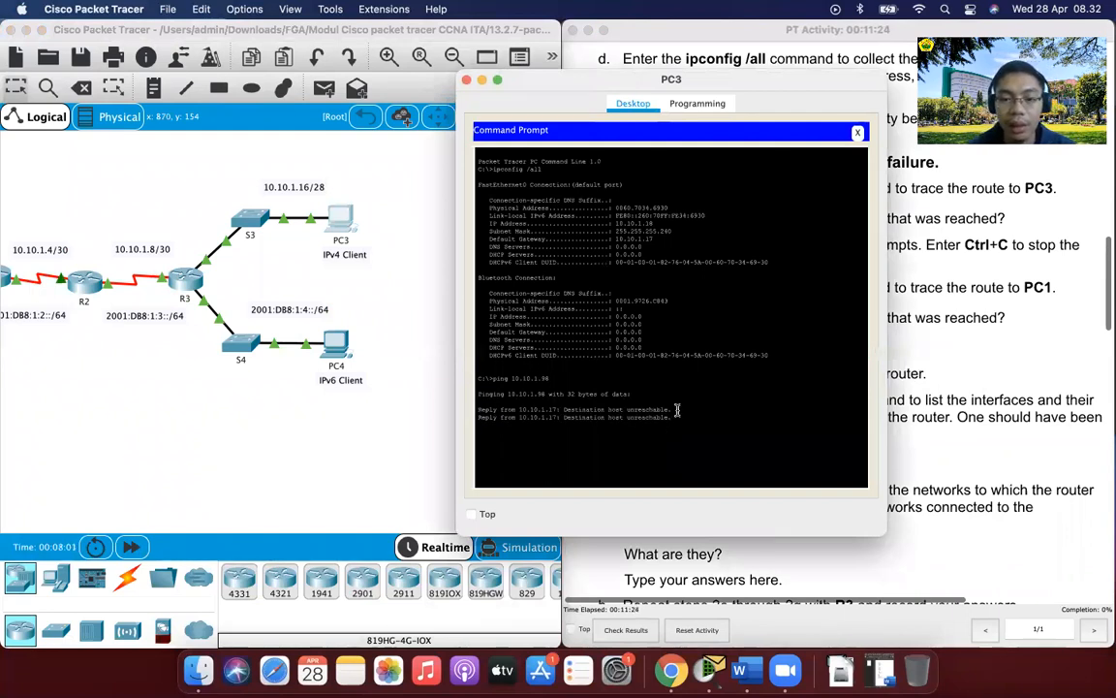
{"action": "left_click_drag", "start_coordinate": [478, 407], "coordinate": [688, 420]}
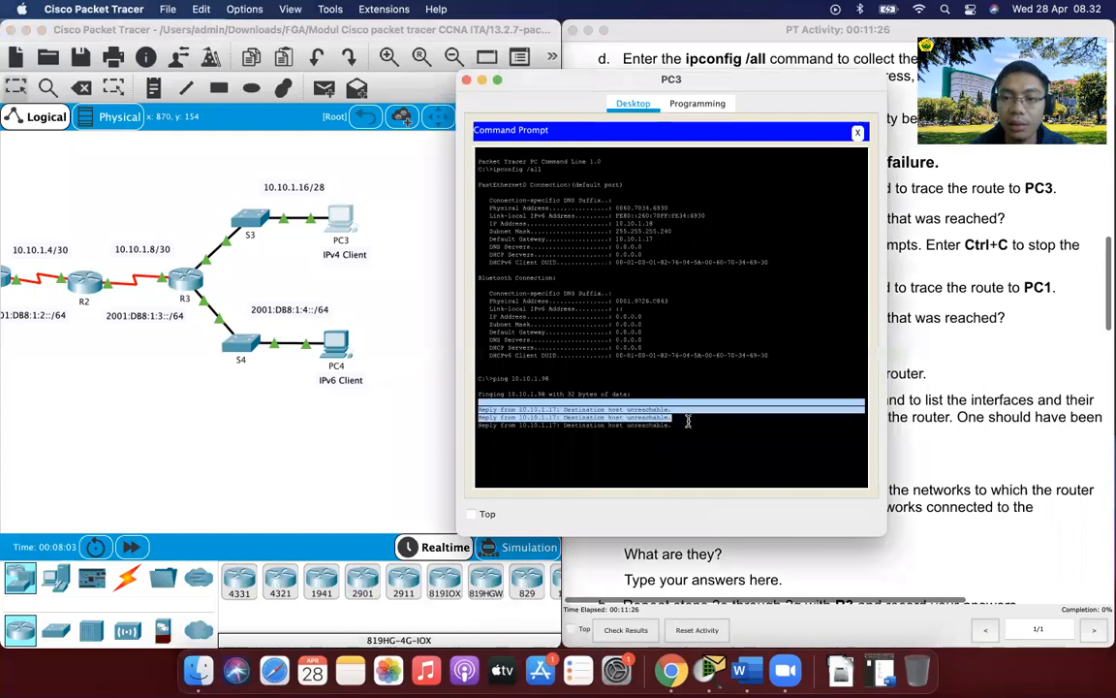
{"action": "left_click", "coordinate": [693, 431]}
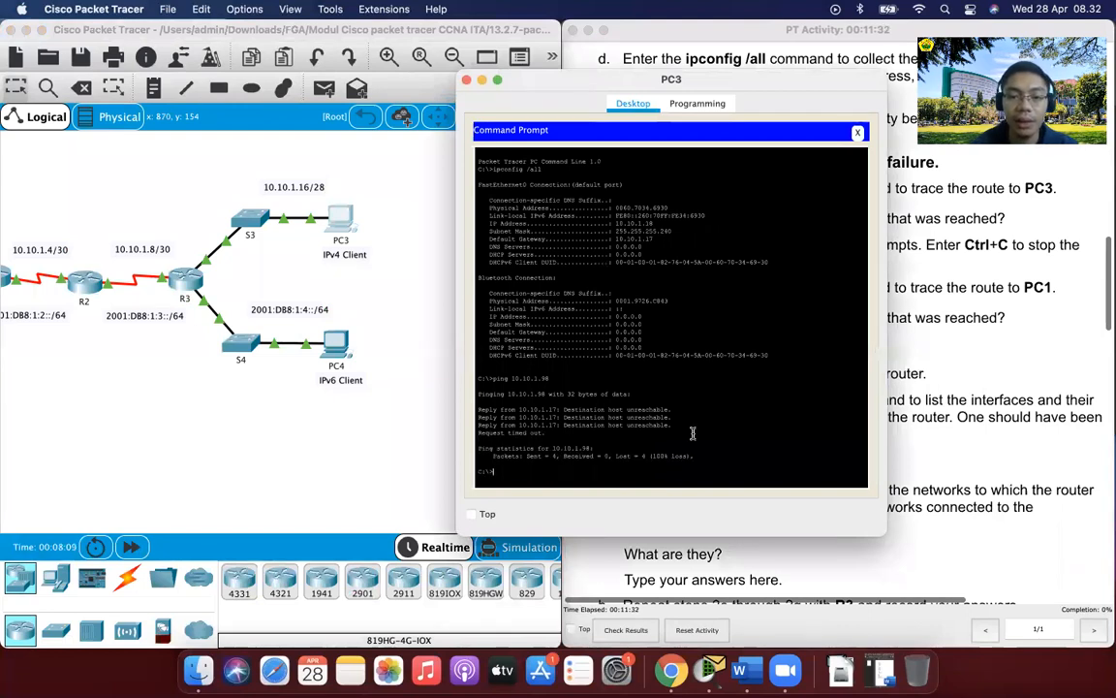
Trace the route to PC1 with tracert 10.10.1.98 from PC3's Command Prompt, and stop the trace before it completes
{"action": "type", "text": "trace"}
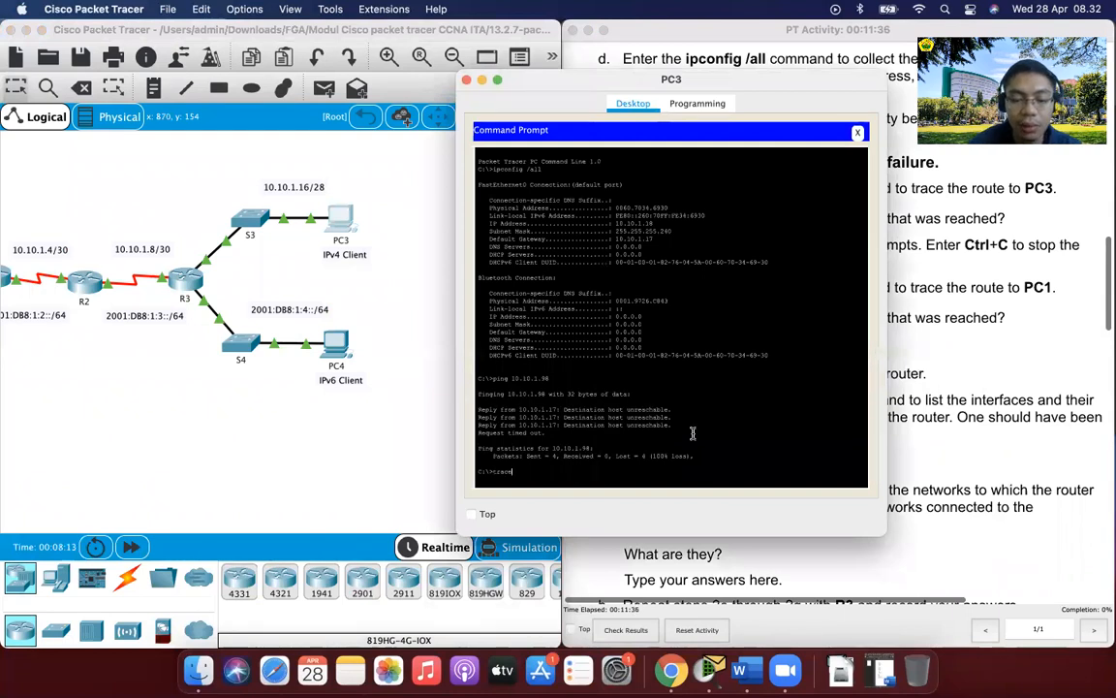
{"action": "type", "text": "rt"}
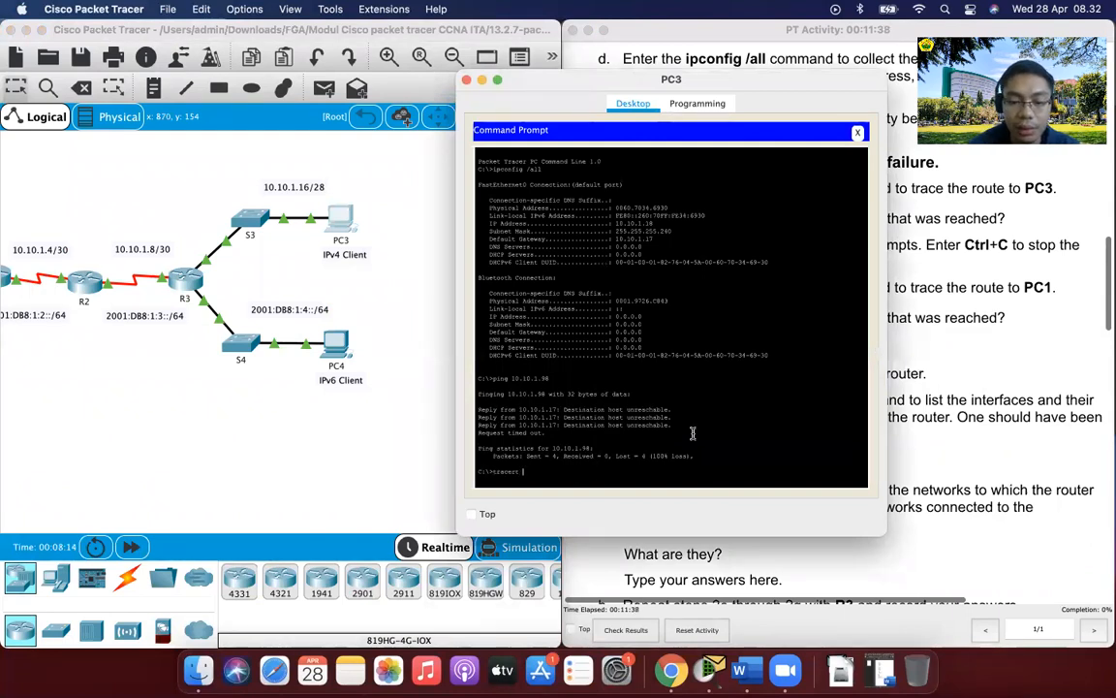
{"action": "type", "text": " 10.10.1.98"}
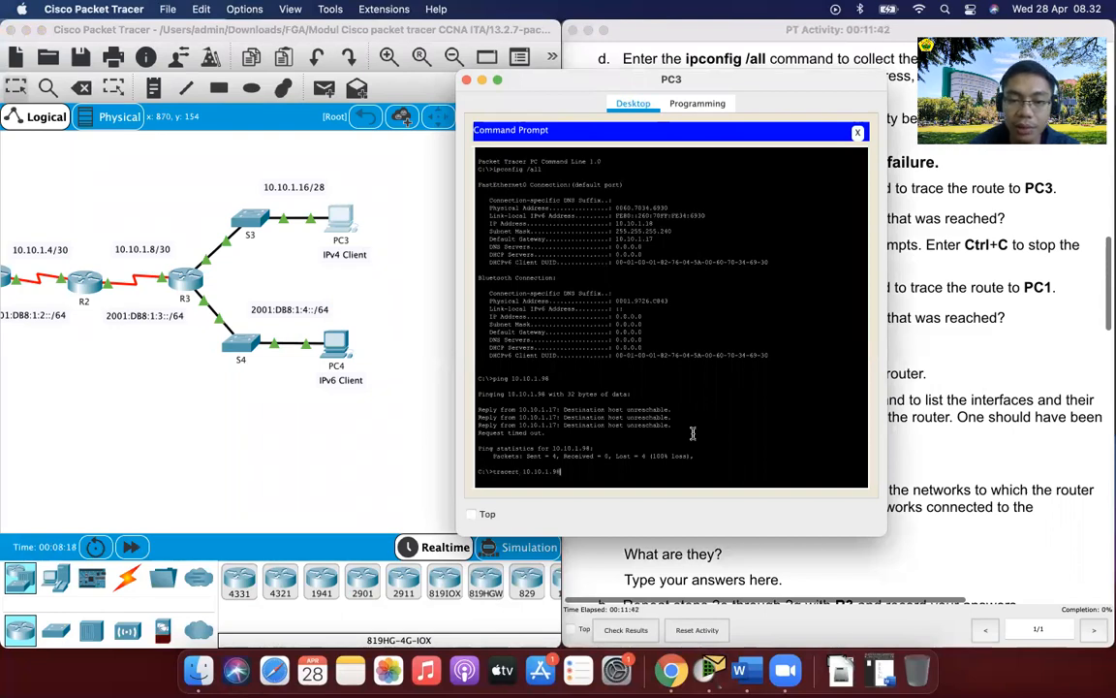
{"action": "key", "text": "Return"}
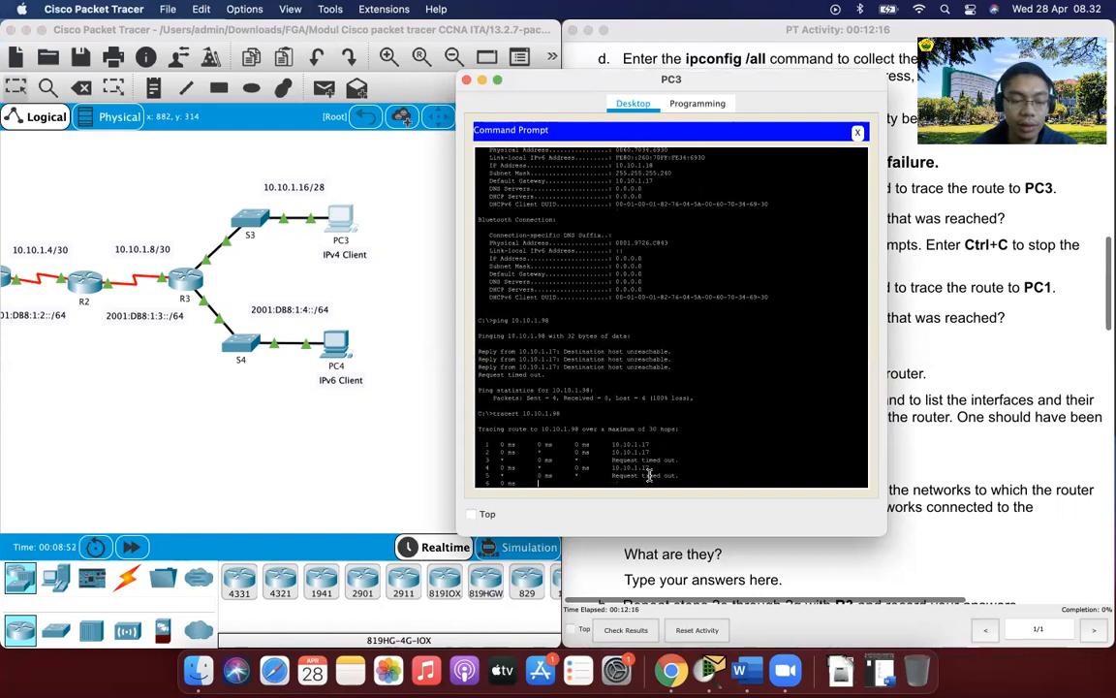
{"action": "key", "text": "ctrl+c"}
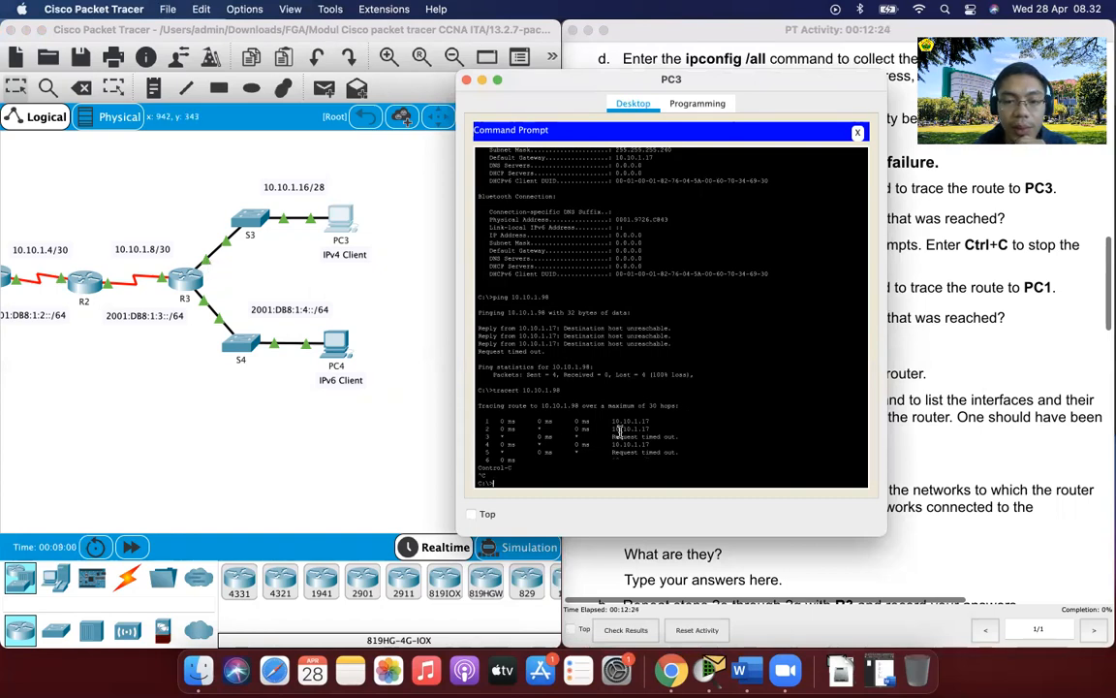
Compare PC3's trace output with the Addressing Table entries and the R3 interface labels in the topology
{"action": "left_click_drag", "start_coordinate": [684, 80], "coordinate": [328, 86]}
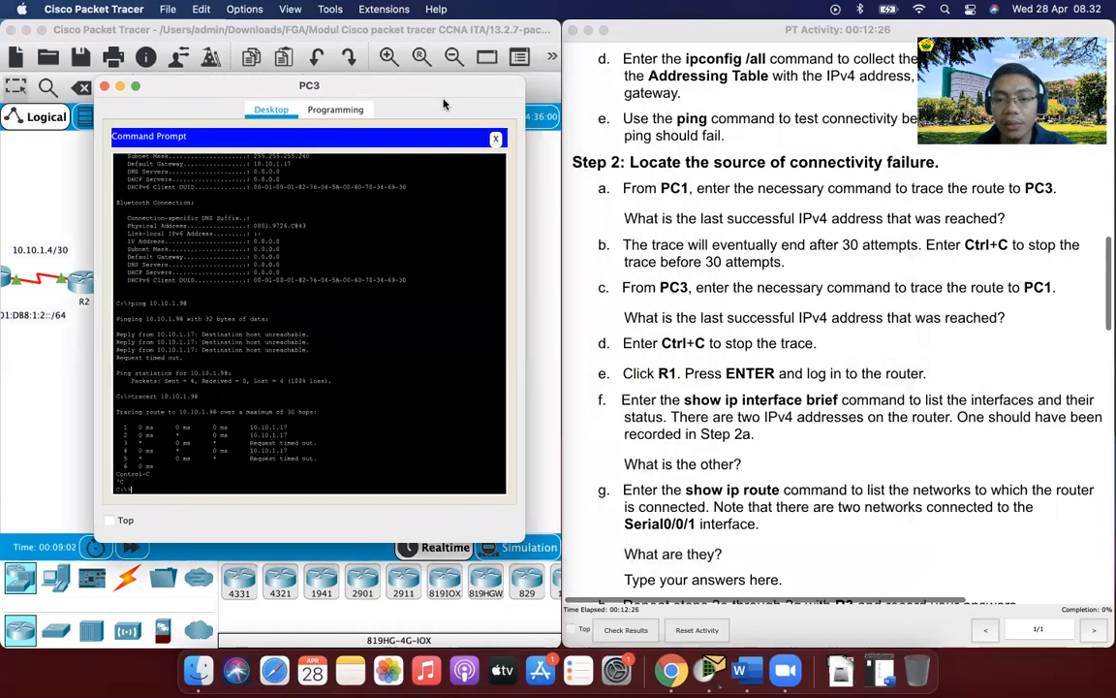
{"action": "scroll", "coordinate": [831, 320], "scroll_direction": "up", "scroll_amount": 5}
{"action": "scroll", "coordinate": [832, 320], "scroll_direction": "up", "scroll_amount": 5}
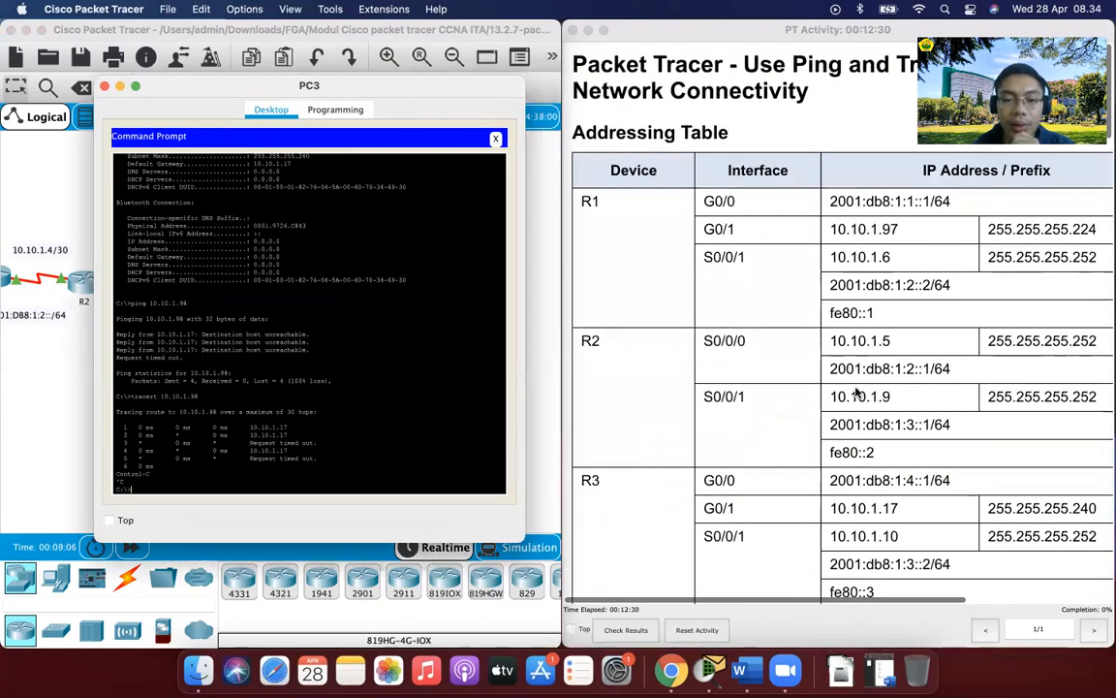
{"action": "scroll", "coordinate": [860, 393], "scroll_direction": "down", "scroll_amount": 2}
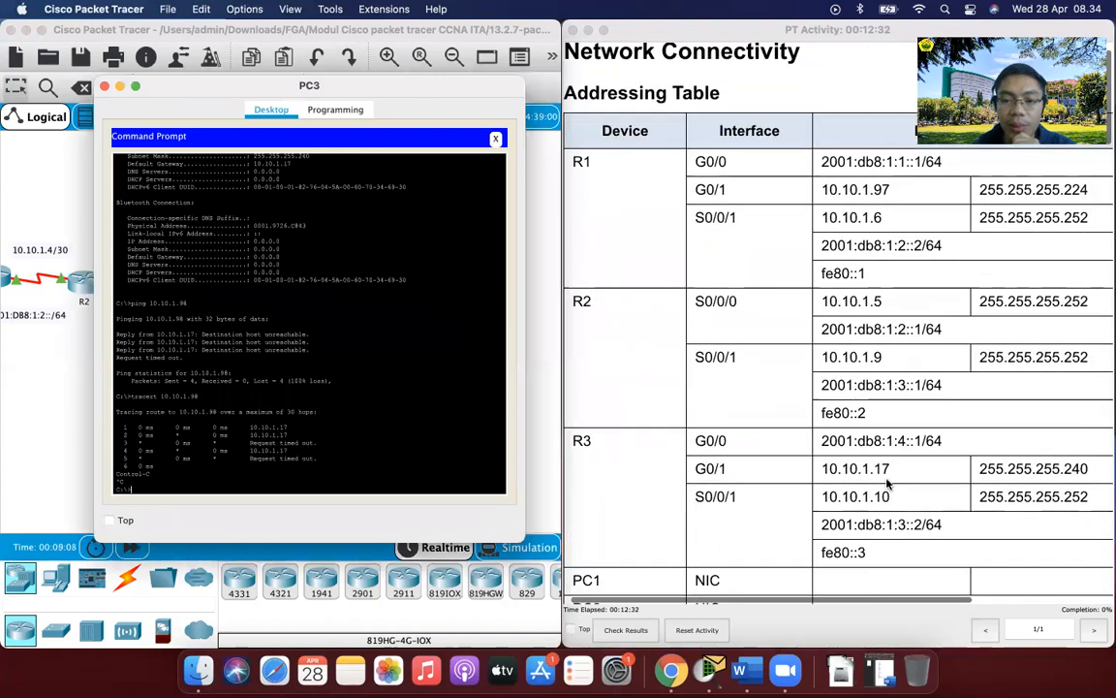
{"action": "left_click_drag", "start_coordinate": [428, 89], "coordinate": [862, 135]}
{"action": "left_click", "coordinate": [266, 221]}
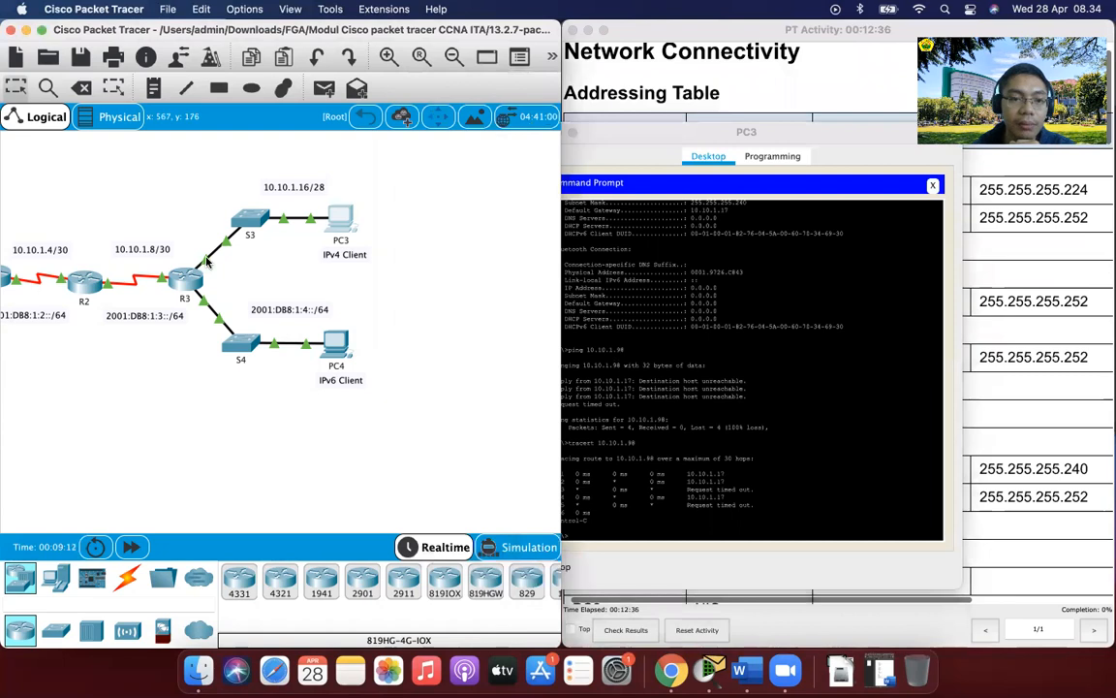
{"action": "mouse_move", "coordinate": [207, 261]}
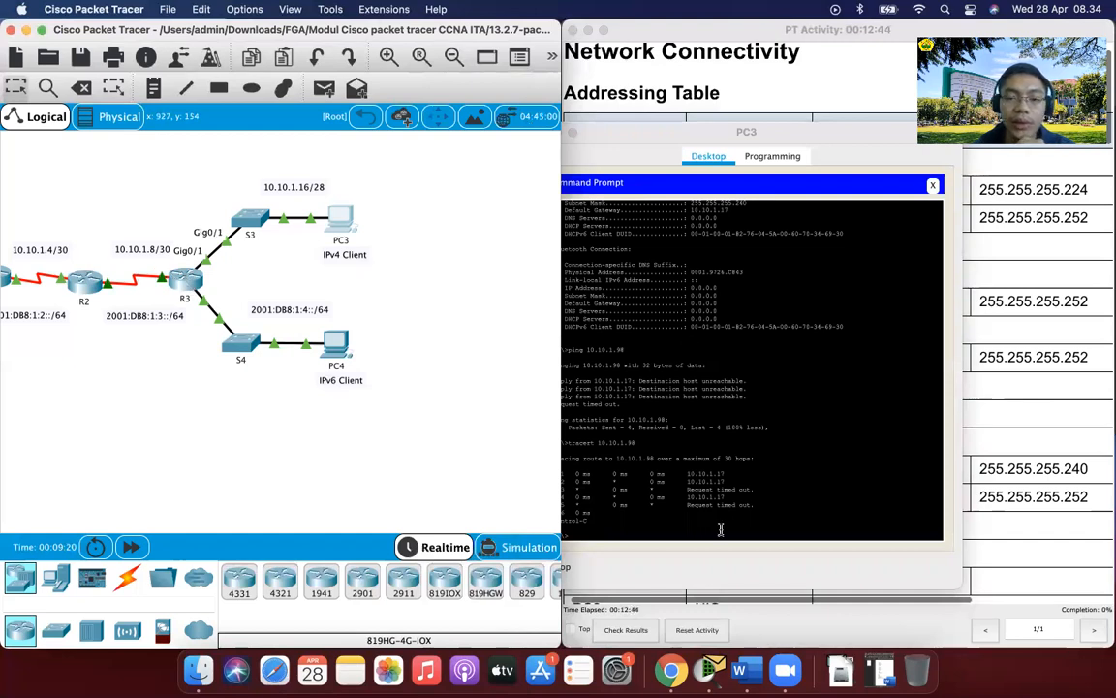
{"action": "left_click", "coordinate": [721, 529]}
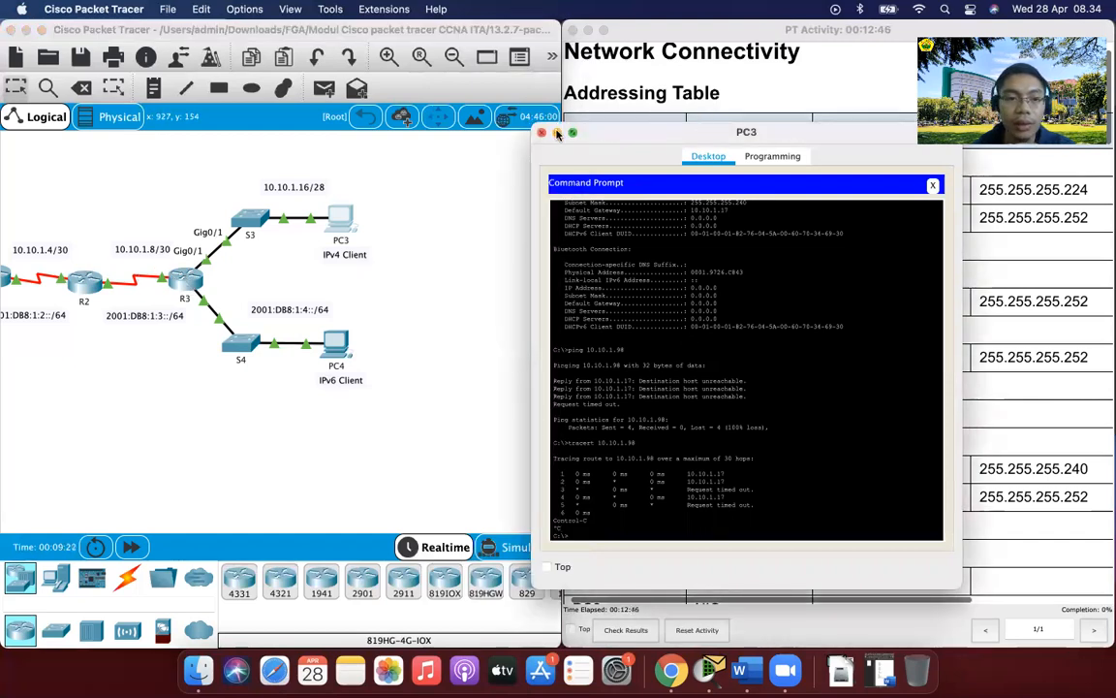
{"action": "scroll", "coordinate": [142, 289], "scroll_direction": "left", "scroll_amount": 5}
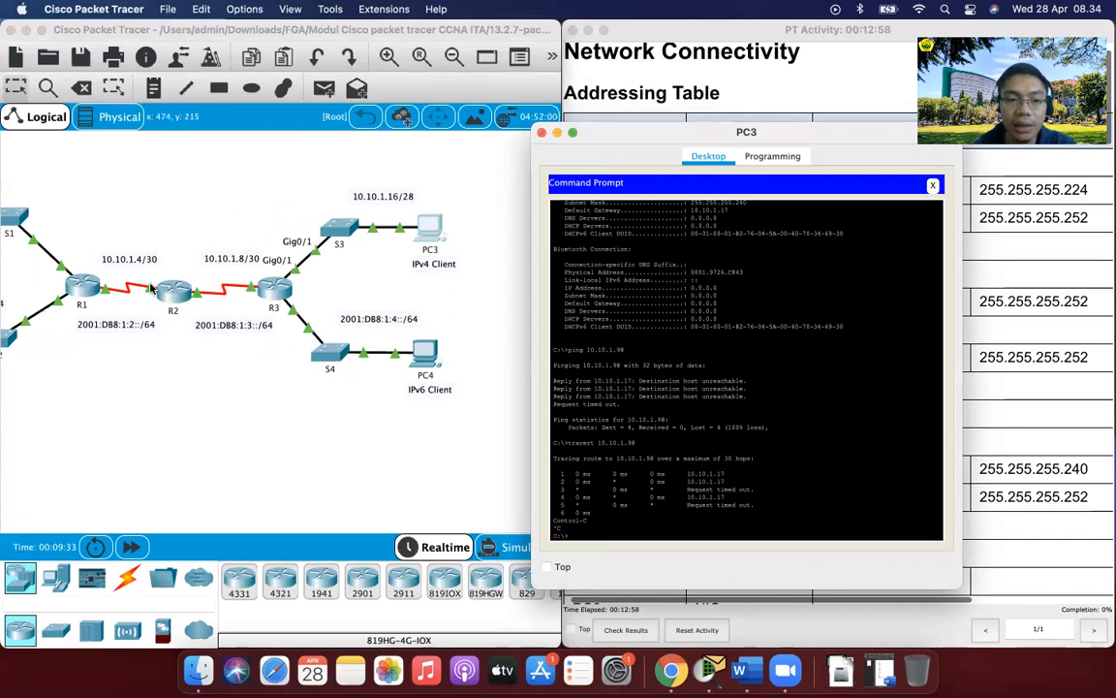
Minimize the PC3 window and review the remaining Step 2 instructions for R1, R3 and R2
{"action": "left_click", "coordinate": [556, 134]}
{"action": "scroll", "coordinate": [694, 394], "scroll_direction": "down", "scroll_amount": 10}
{"action": "scroll", "coordinate": [694, 395], "scroll_direction": "down", "scroll_amount": 10}
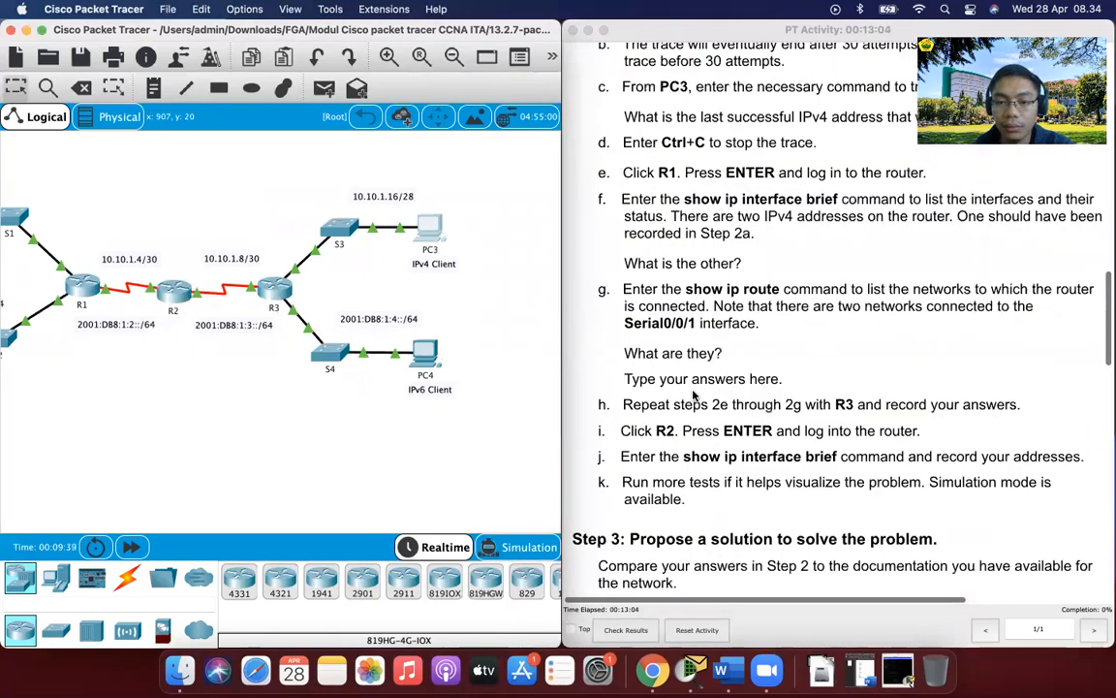
{"action": "scroll", "coordinate": [694, 394], "scroll_direction": "down", "scroll_amount": 2}
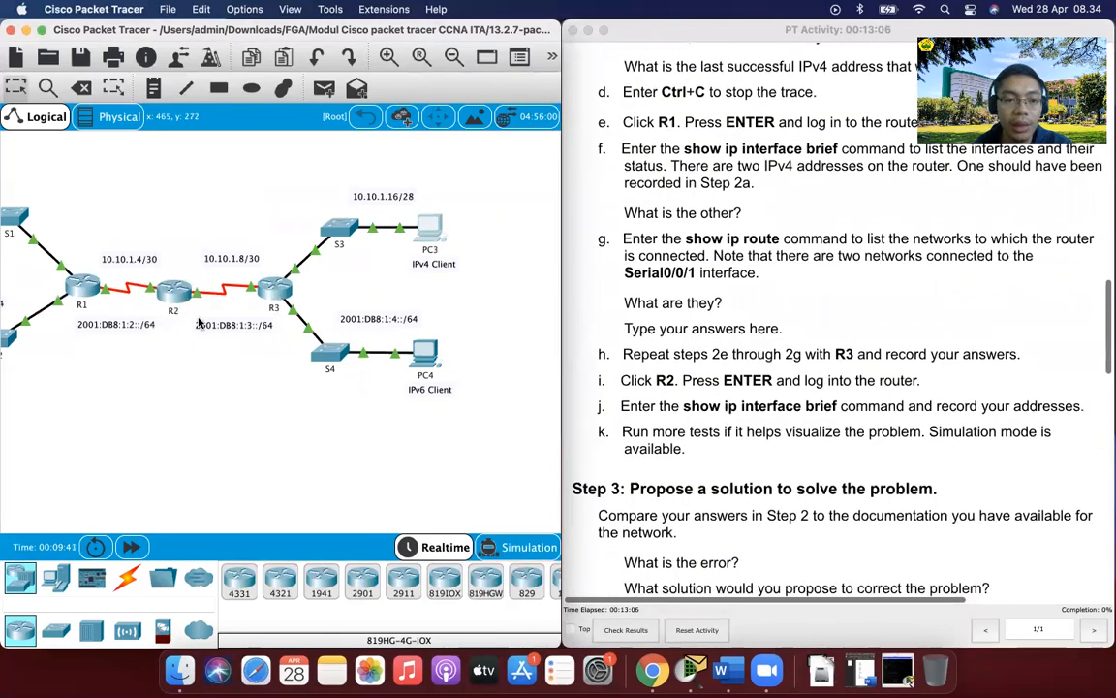
Open R2's CLI, log in with the access password, and enter privileged EXEC mode with the enable password
{"action": "left_click", "coordinate": [173, 289]}
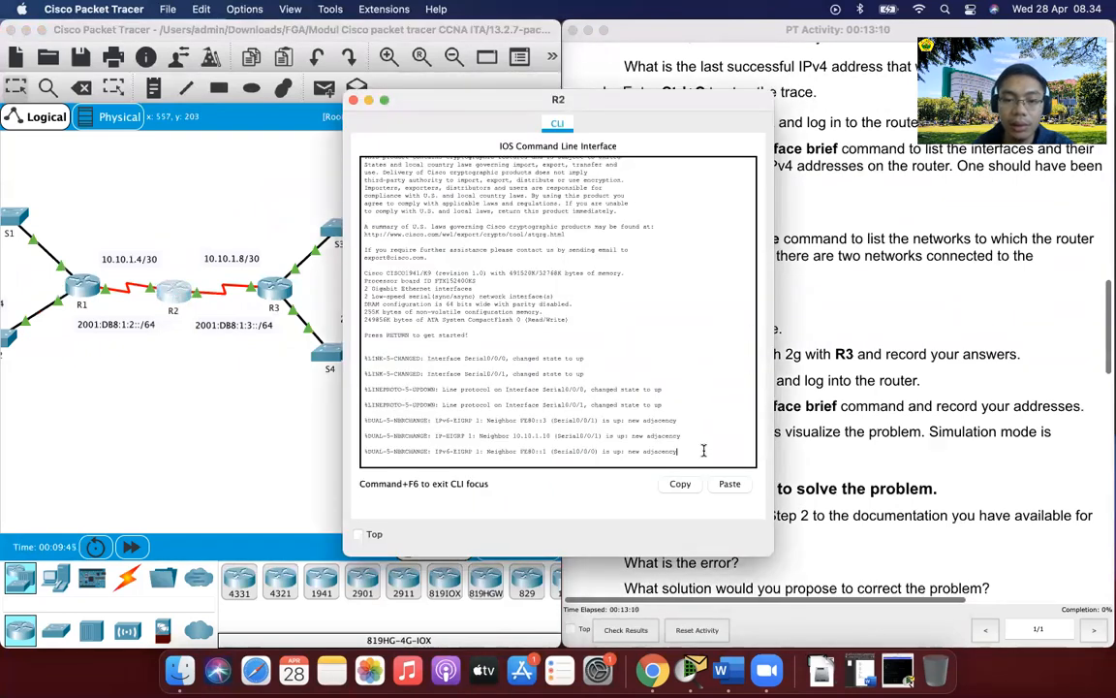
{"action": "key", "text": "Return"}
{"action": "left_click_drag", "start_coordinate": [712, 98], "coordinate": [452, 97]}
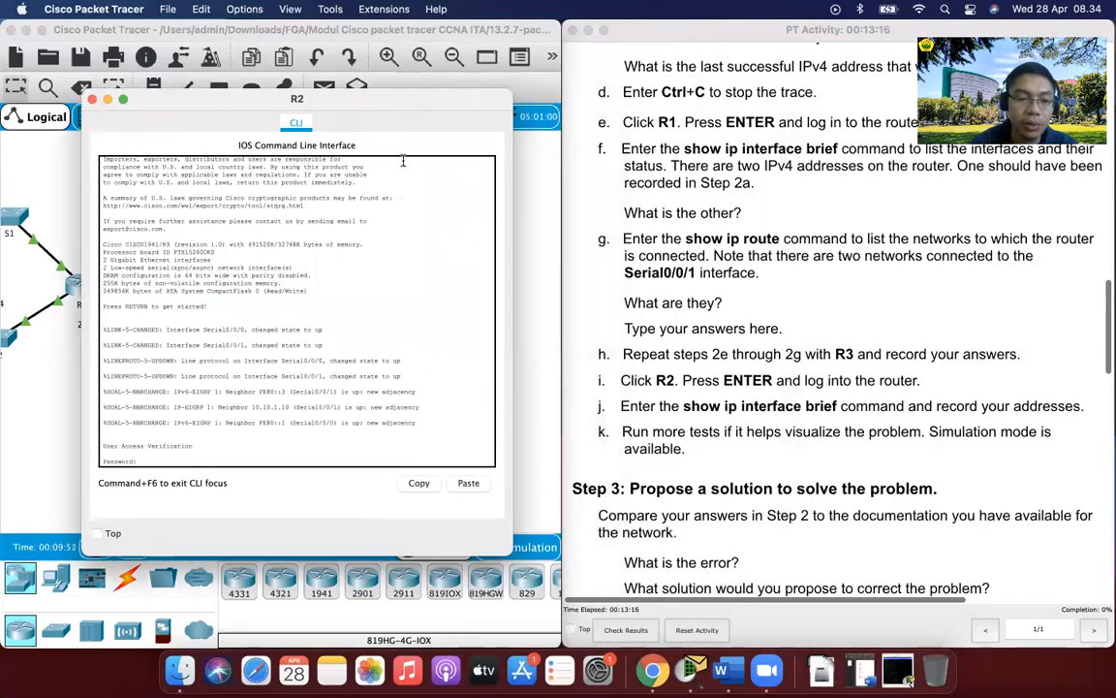
{"action": "key", "text": "Return"}
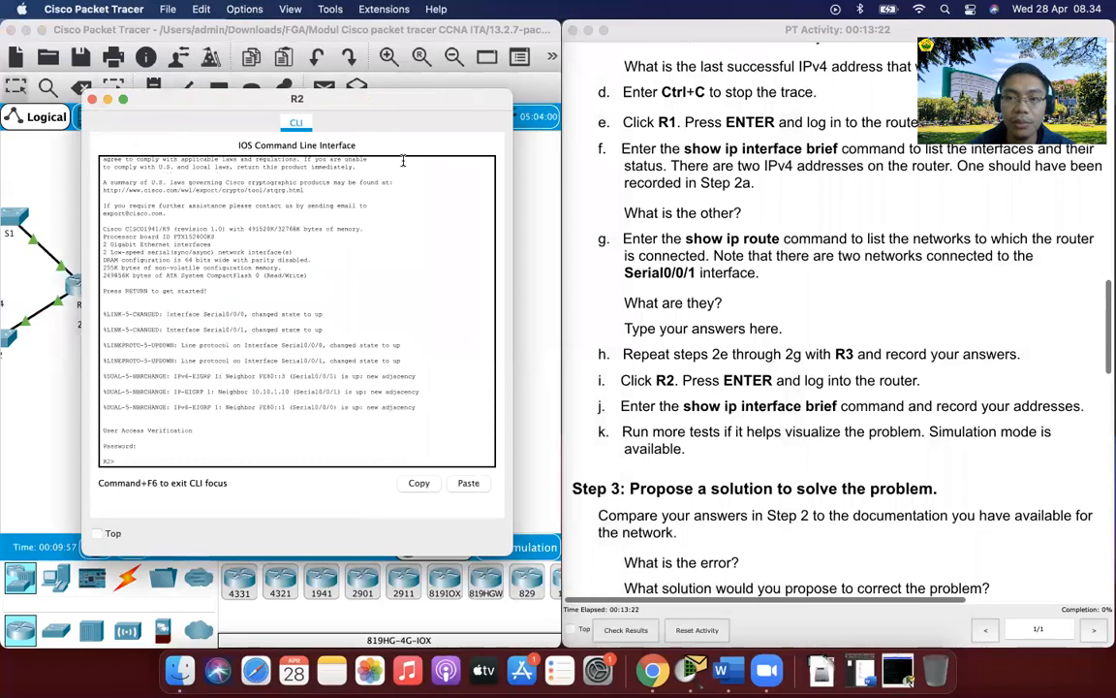
{"action": "type", "text": "enab"}
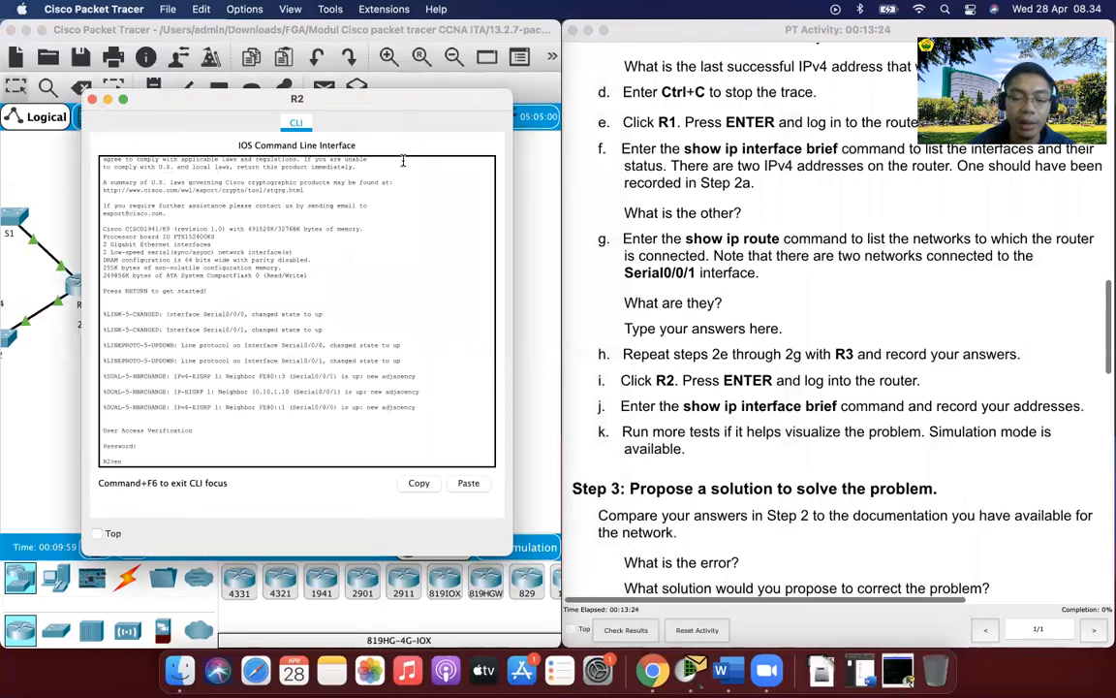
{"action": "type", "text": "le"}
{"action": "key", "text": "Return"}
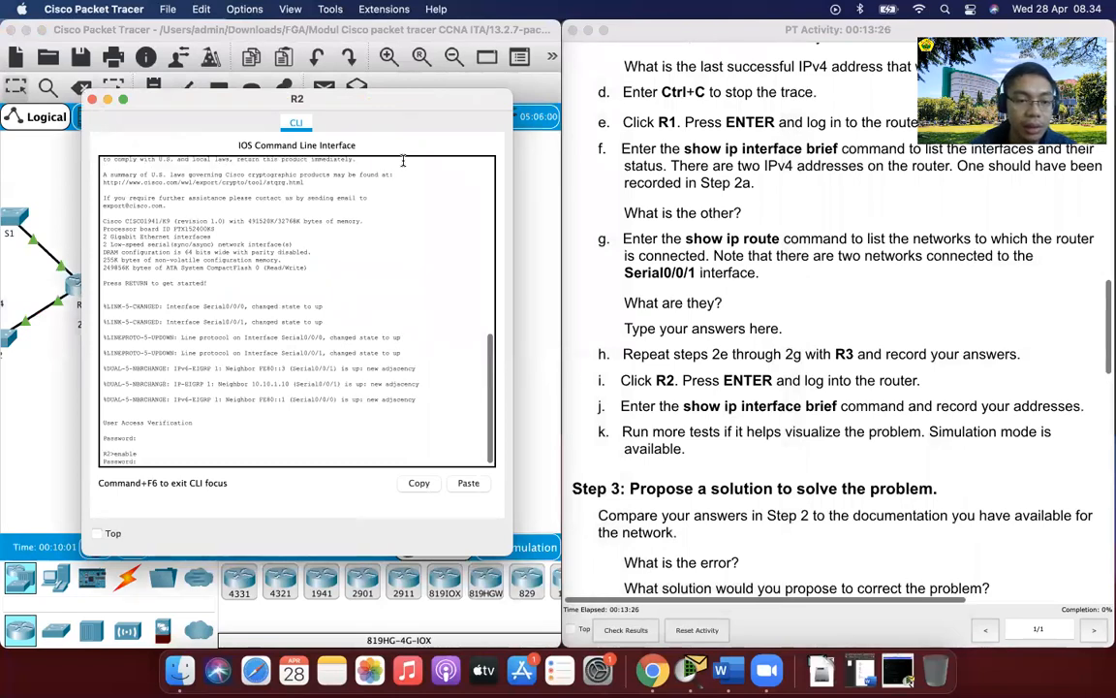
{"action": "key", "text": "Return"}
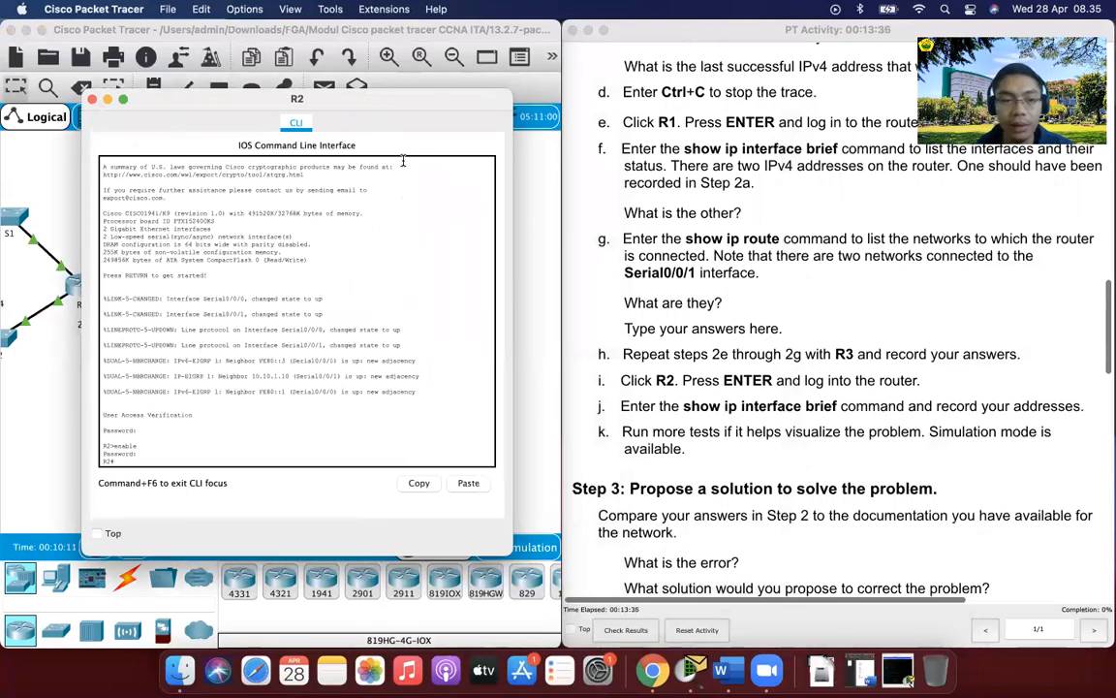
Look over R1's CLI output and highlight the show ip interface brief command in instruction 2f
{"action": "left_click_drag", "start_coordinate": [349, 98], "coordinate": [602, 99]}
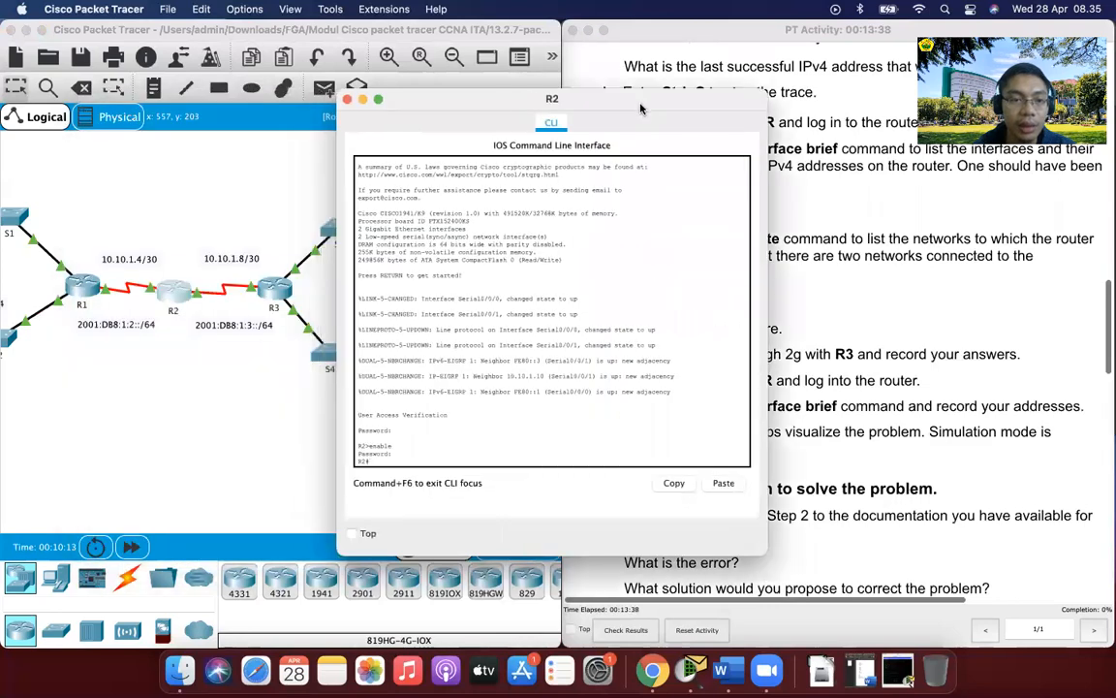
{"action": "left_click", "coordinate": [85, 292]}
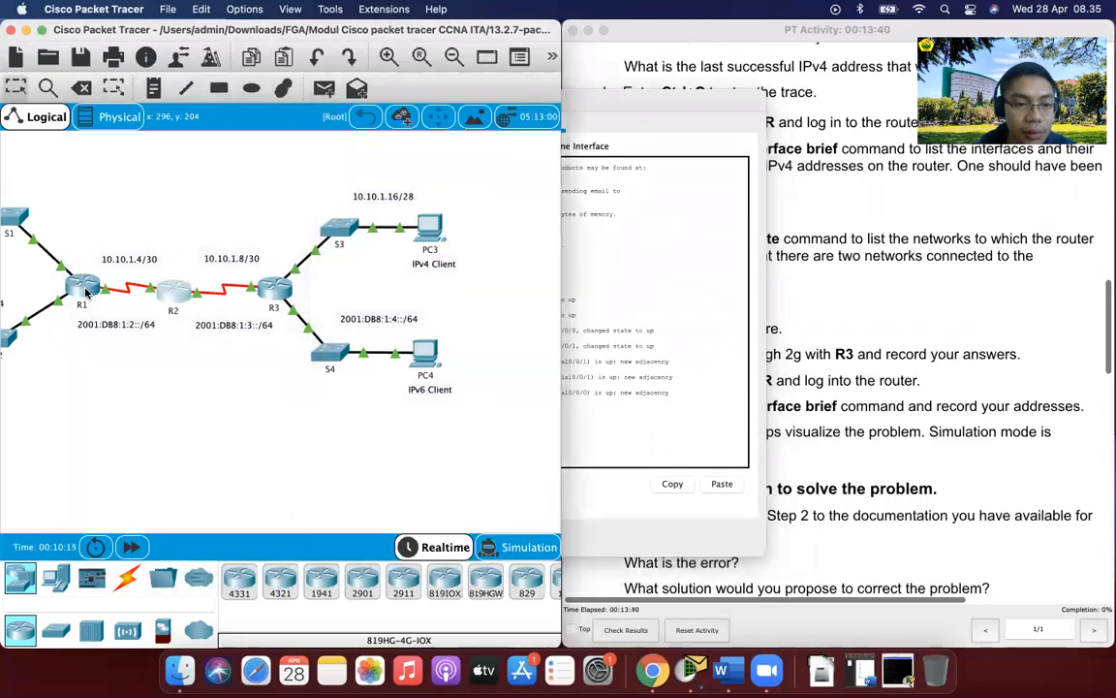
{"action": "left_click", "coordinate": [86, 292]}
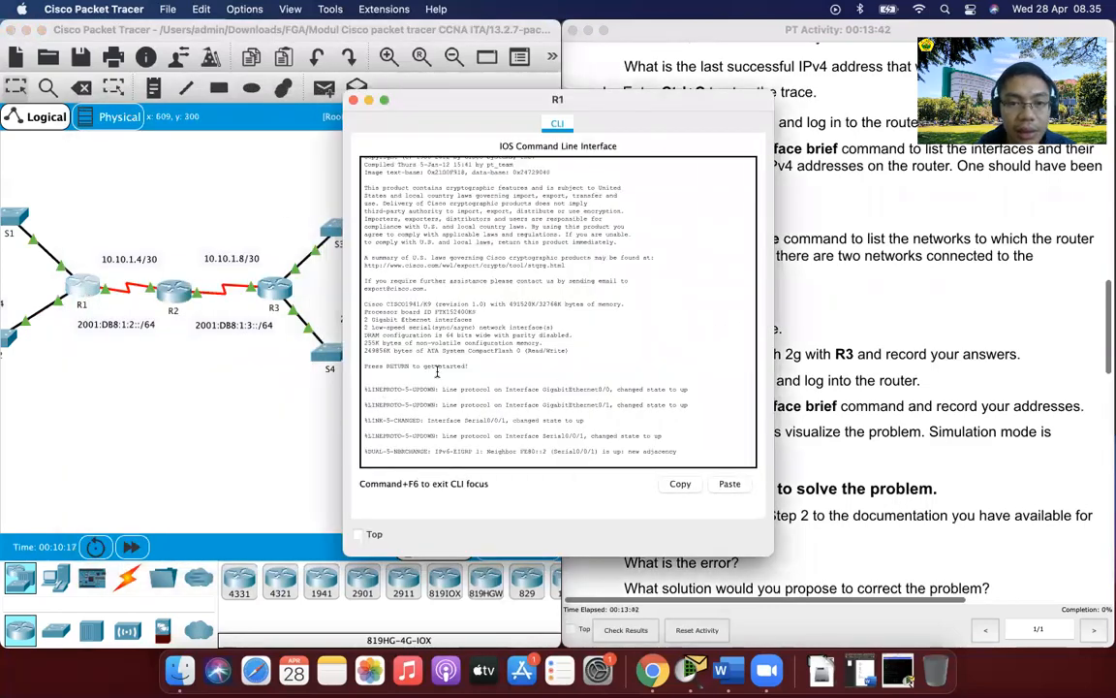
{"action": "scroll", "coordinate": [437, 371], "scroll_direction": "up", "scroll_amount": 5}
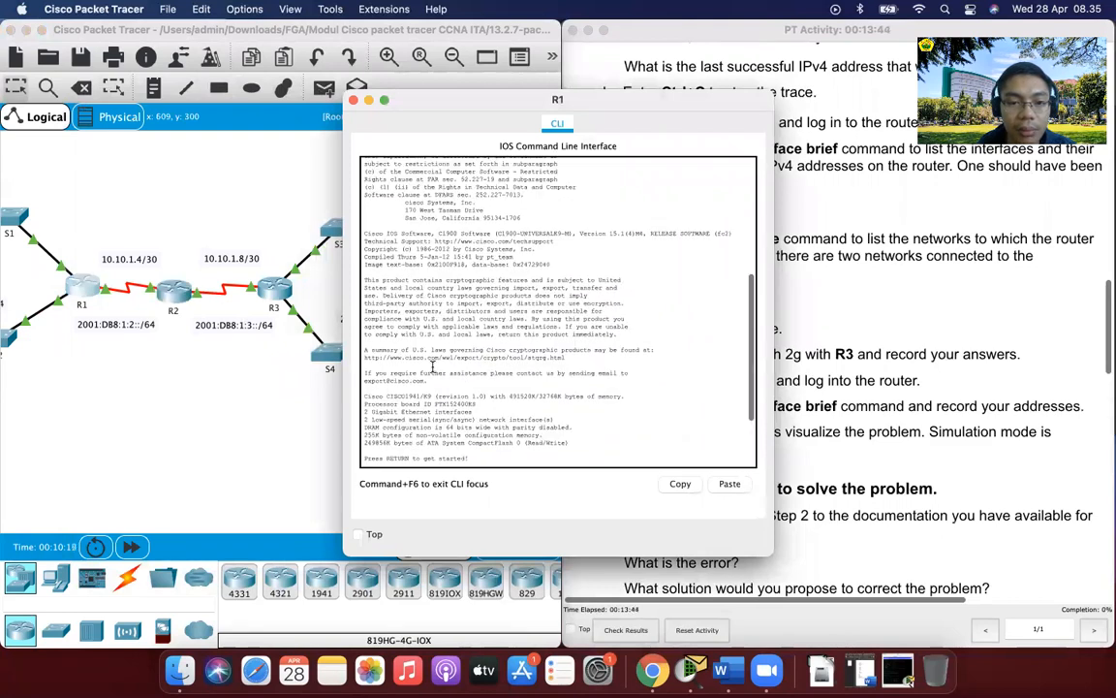
{"action": "left_click", "coordinate": [369, 101]}
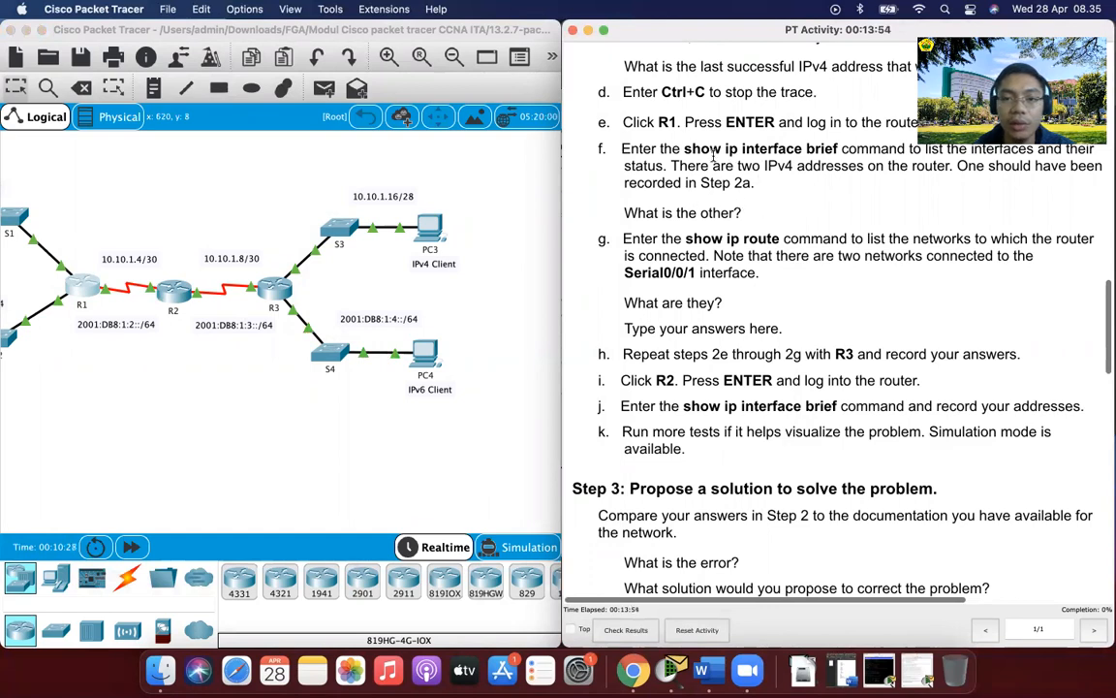
{"action": "left_click_drag", "start_coordinate": [685, 148], "coordinate": [839, 146]}
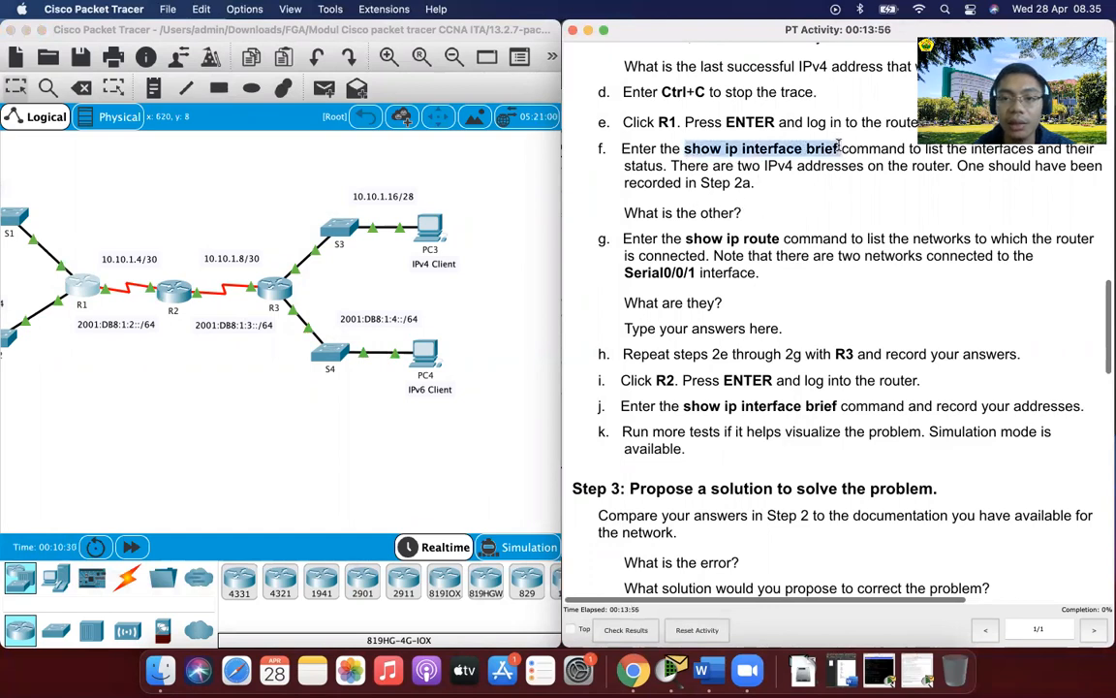
Reopen R1's CLI, log in with the access password, and enter privileged EXEC mode with the enable password
{"action": "left_click", "coordinate": [78, 290]}
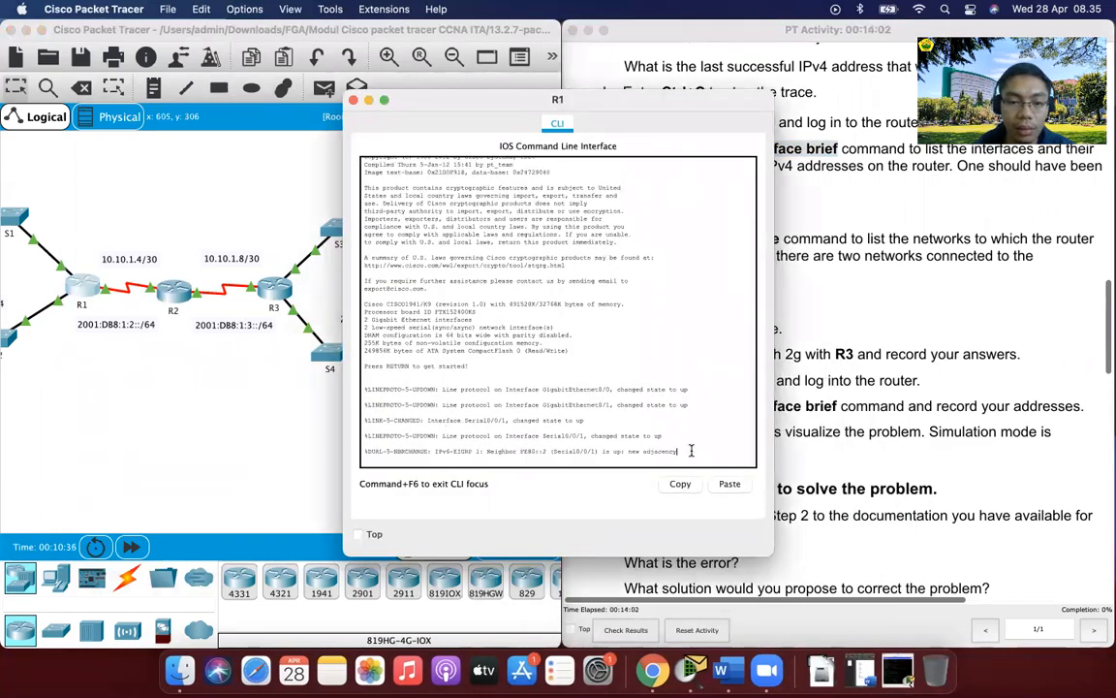
{"action": "key", "text": "Return"}
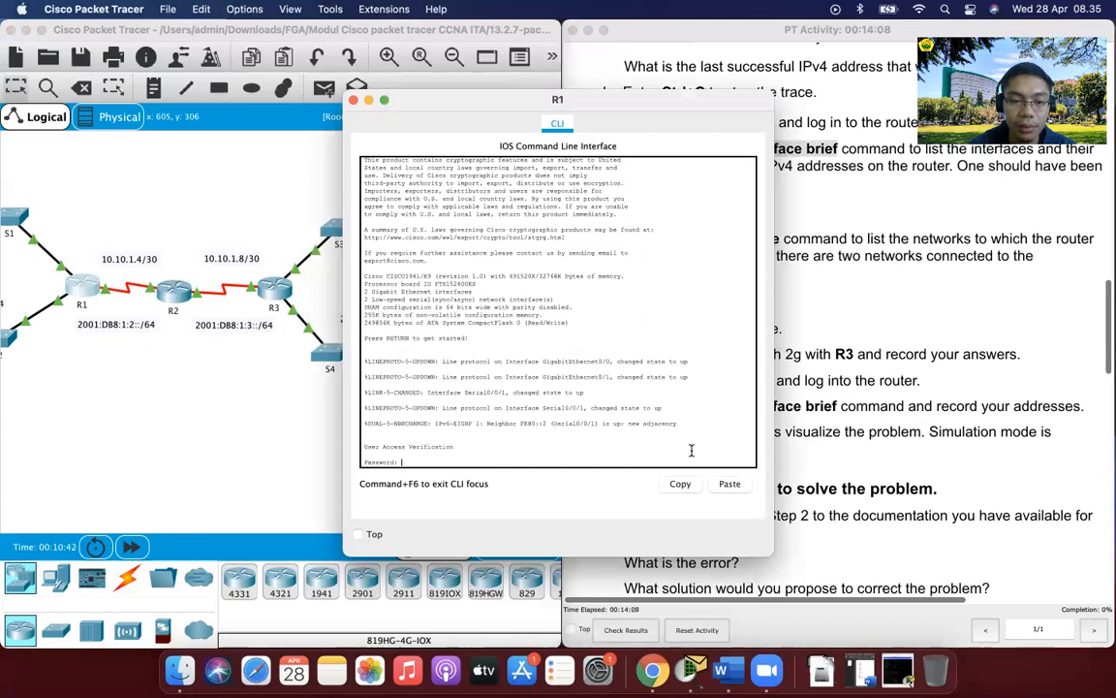
{"action": "key", "text": "Return"}
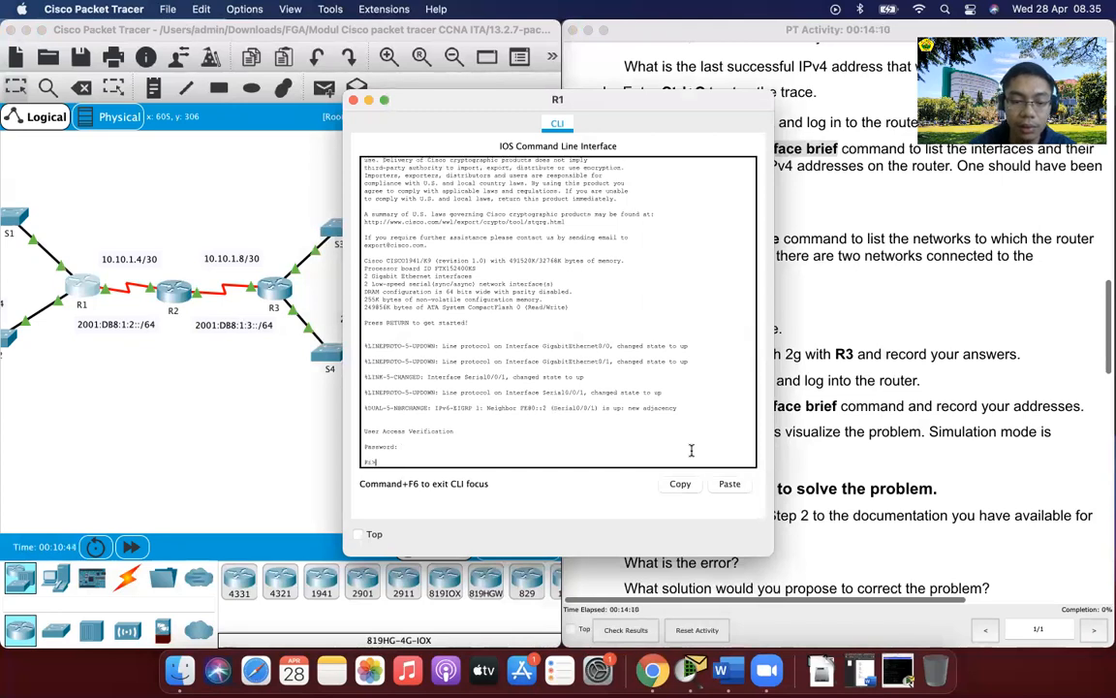
{"action": "type", "text": "enable"}
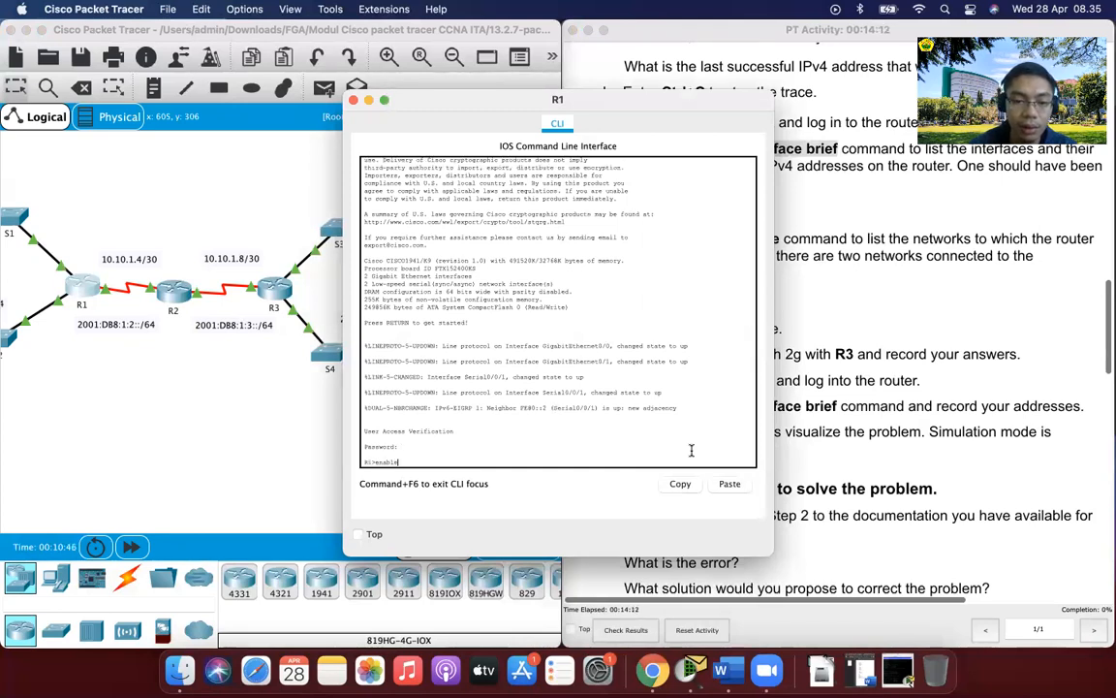
{"action": "key", "text": "Return"}
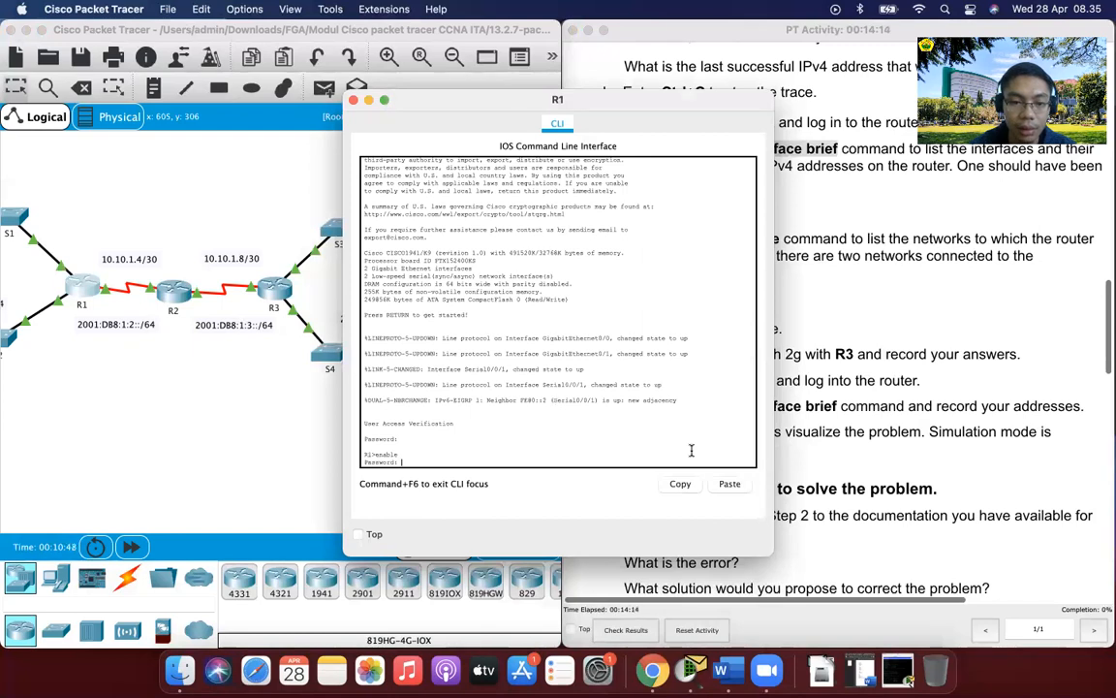
{"action": "key", "text": "Return"}
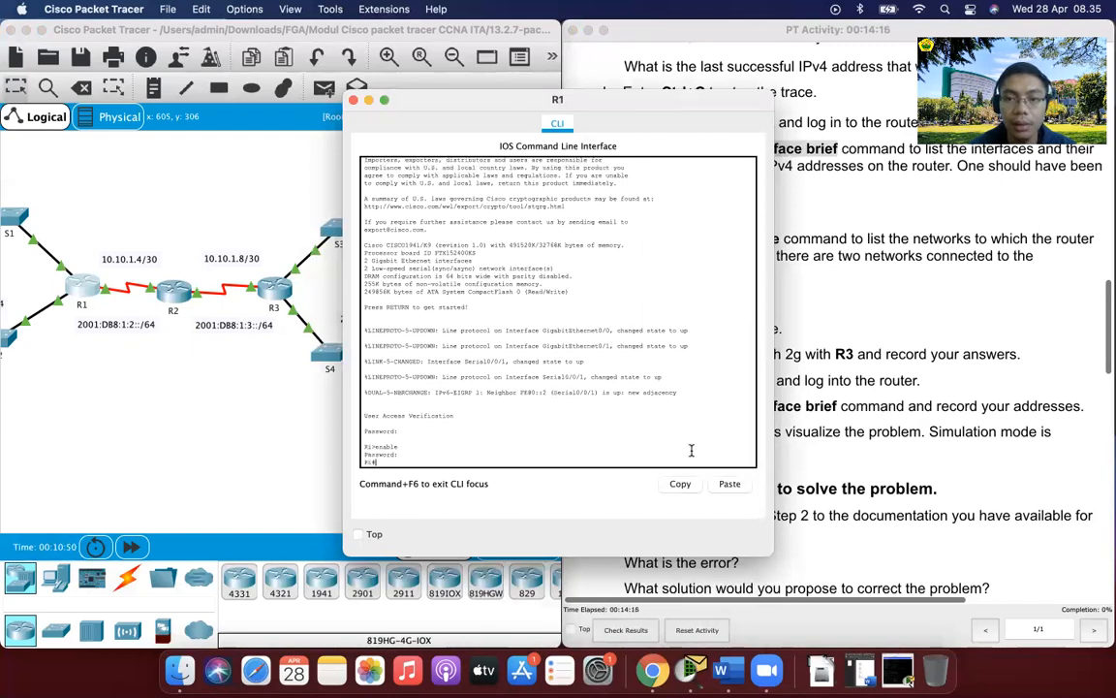
Run show ip interface brief on R1 to list its interfaces and their status, keeping the instructions in view
{"action": "left_click_drag", "start_coordinate": [683, 106], "coordinate": [498, 105]}
{"action": "type", "text": "show"}
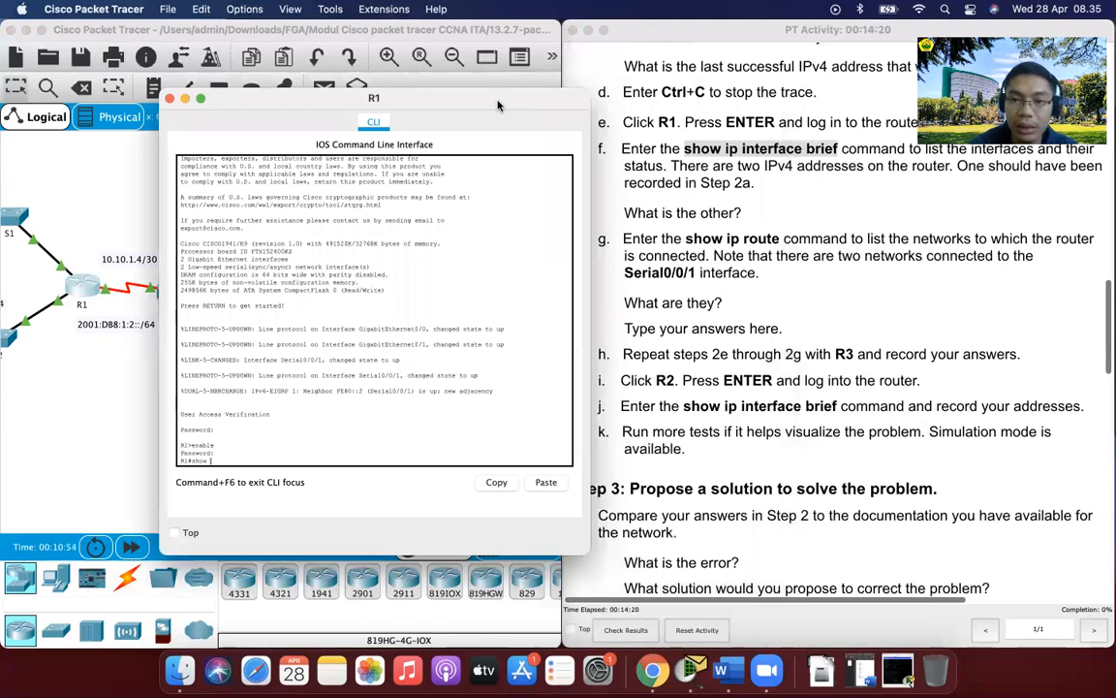
{"action": "type", "text": " ip in"}
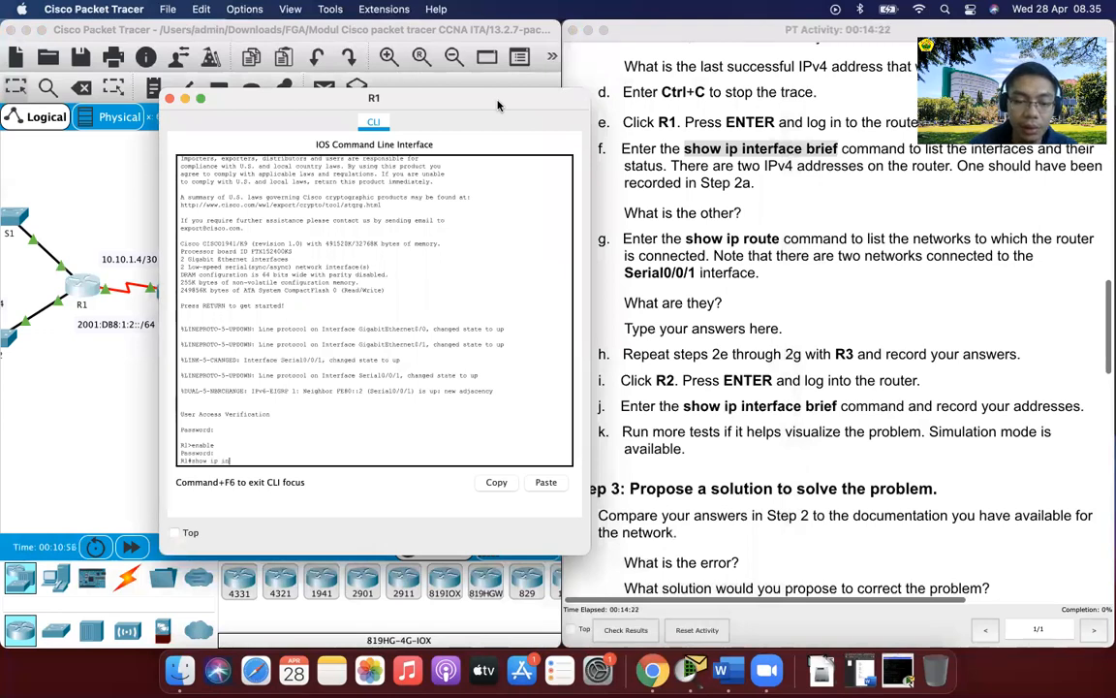
{"action": "type", "text": "terface brief"}
{"action": "key", "text": "Return"}
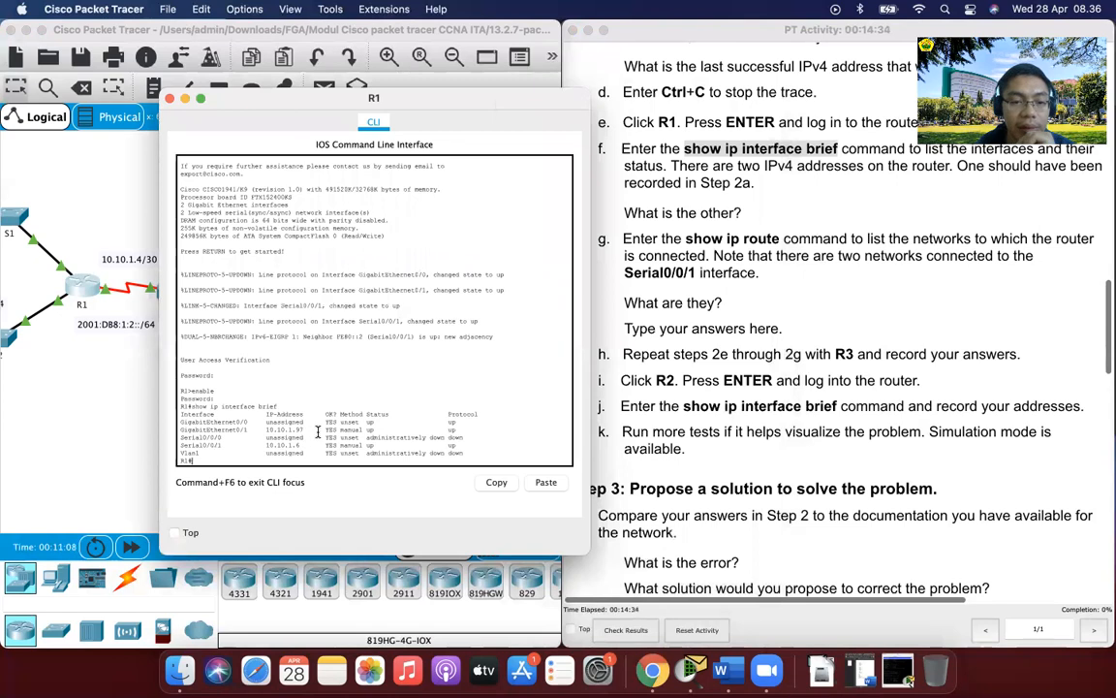
Compare R1's GigabitEthernet0/1 and Serial0/0/1 addresses in the CLI output with R1's entries in the Addressing Table
{"action": "left_click_drag", "start_coordinate": [463, 423], "coordinate": [310, 433]}
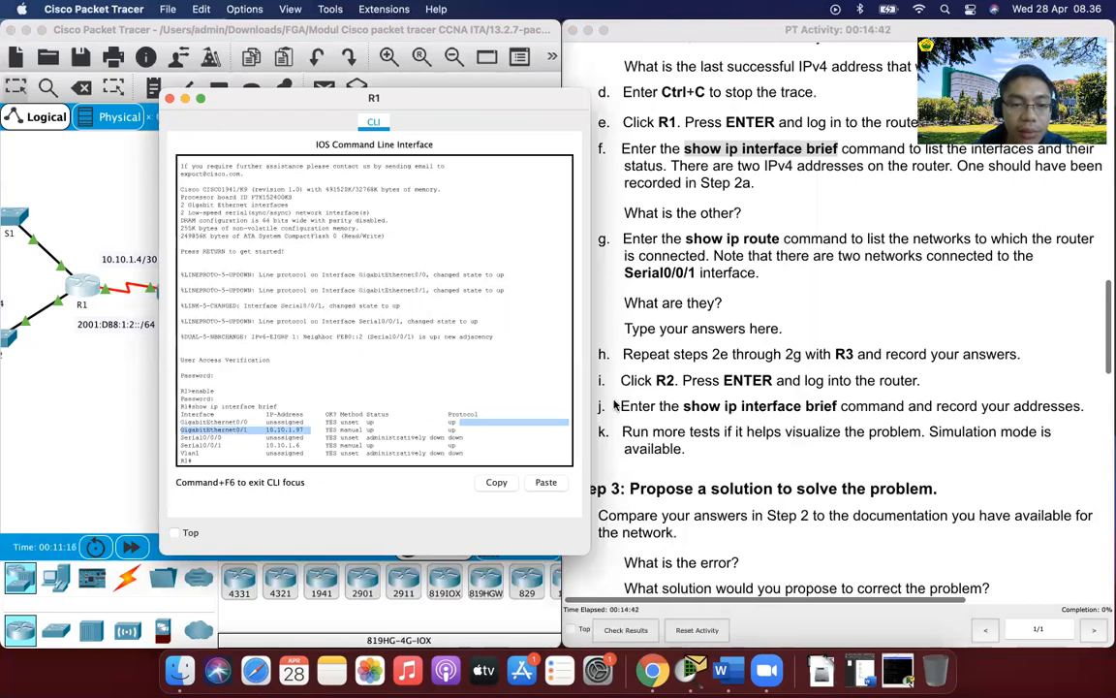
{"action": "scroll", "coordinate": [678, 354], "scroll_direction": "up", "scroll_amount": 10}
{"action": "scroll", "coordinate": [757, 393], "scroll_direction": "up", "scroll_amount": 5}
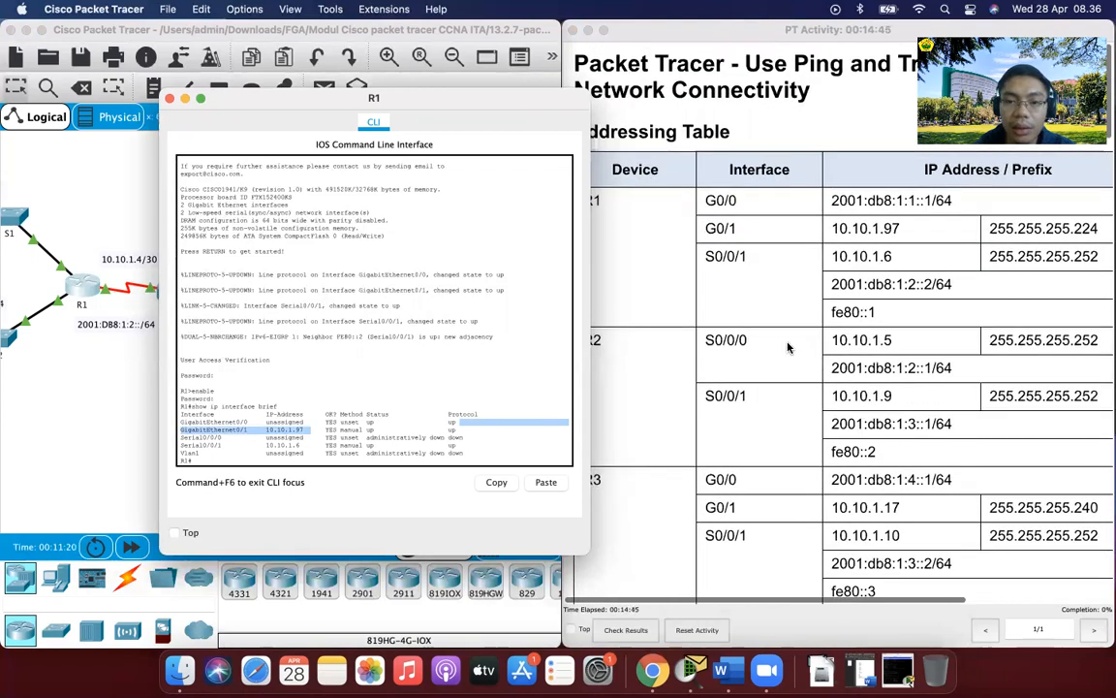
{"action": "left_click_drag", "start_coordinate": [373, 98], "coordinate": [285, 98]}
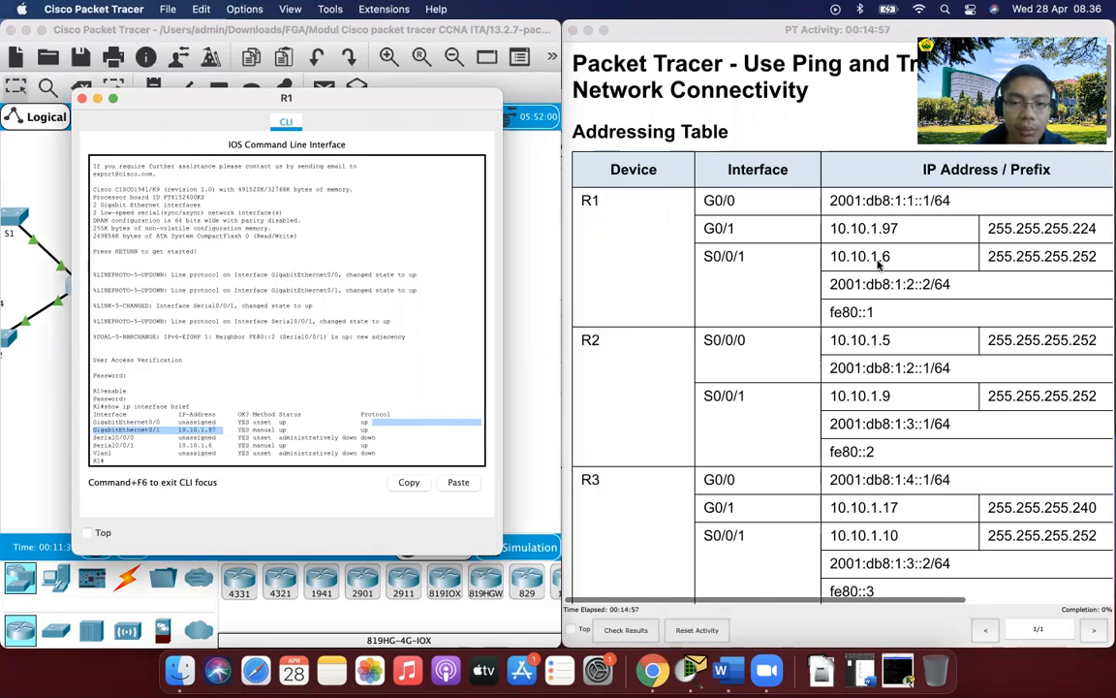
{"action": "left_click_drag", "start_coordinate": [286, 98], "coordinate": [651, 88]}
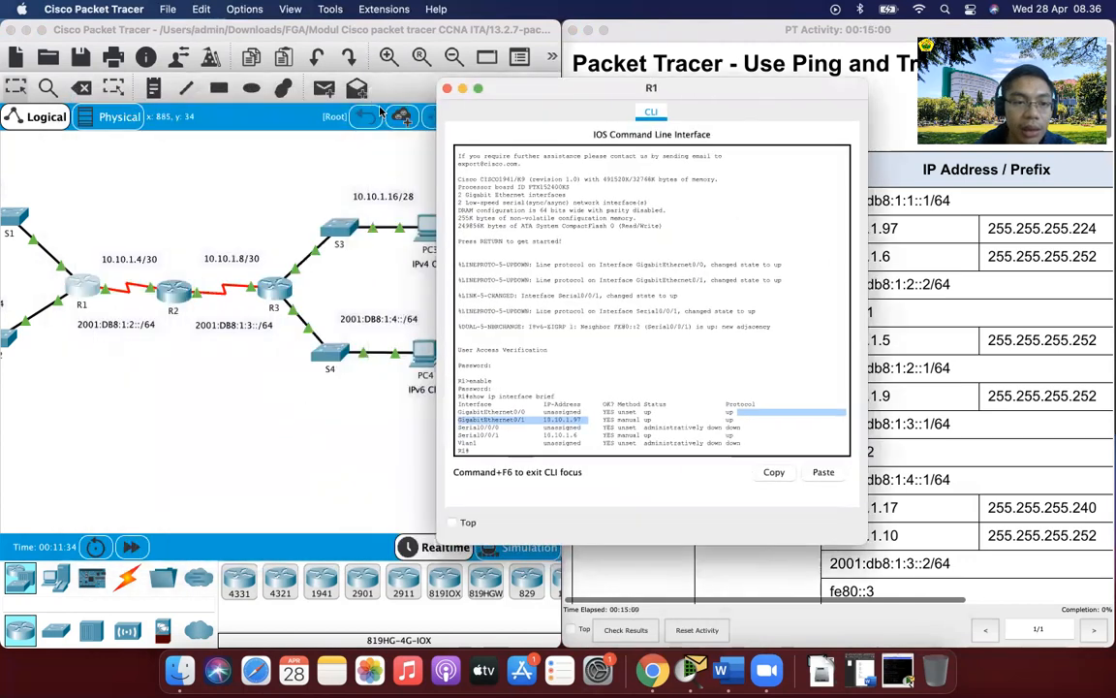
{"action": "left_click", "coordinate": [107, 307]}
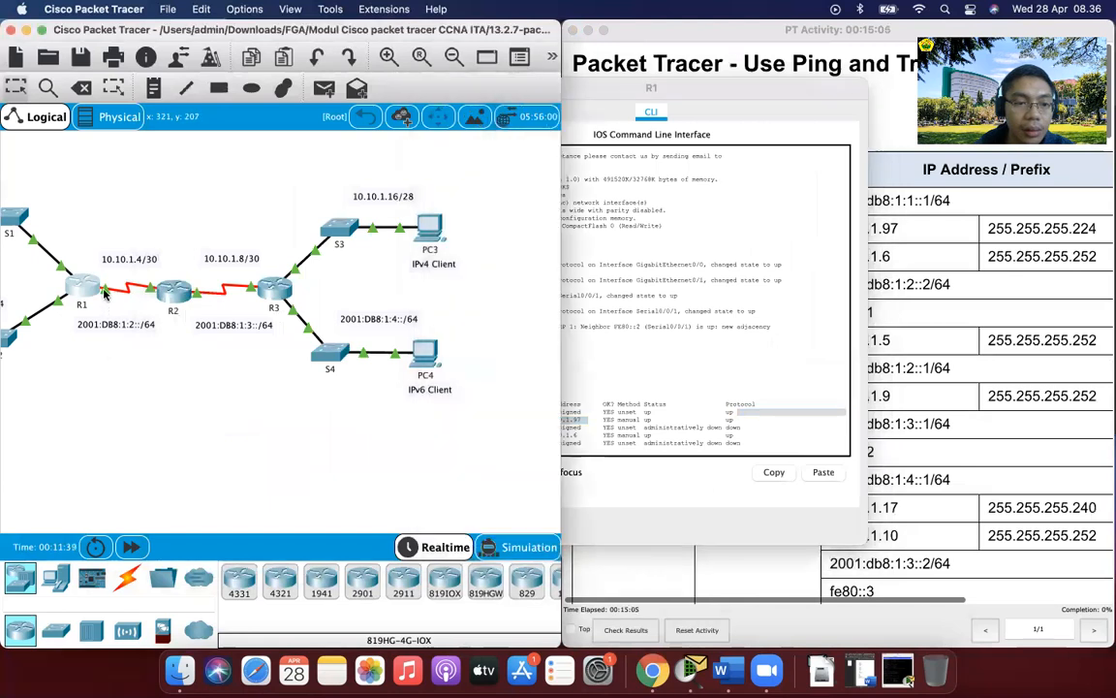
{"action": "left_click", "coordinate": [104, 293]}
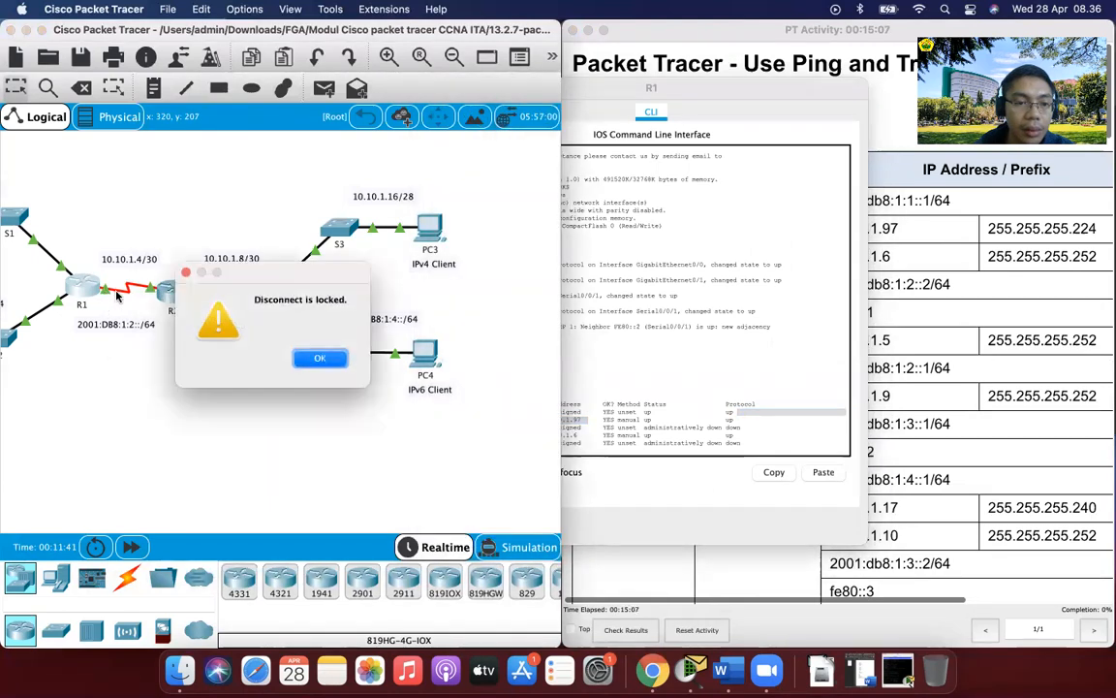
{"action": "left_click", "coordinate": [305, 362]}
{"action": "left_click", "coordinate": [628, 291]}
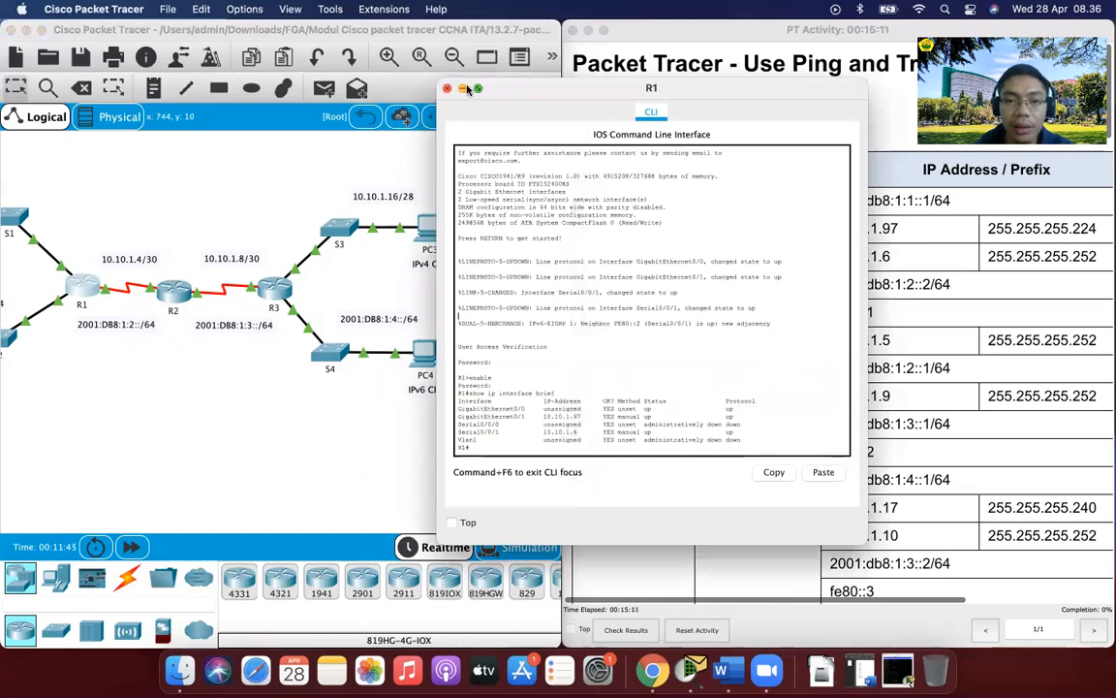
Minimize R1's CLI and review the remaining router checks in Part 1, Step 2 of the activity instructions
{"action": "left_click", "coordinate": [463, 89]}
{"action": "scroll", "coordinate": [743, 357], "scroll_direction": "down", "scroll_amount": 15}
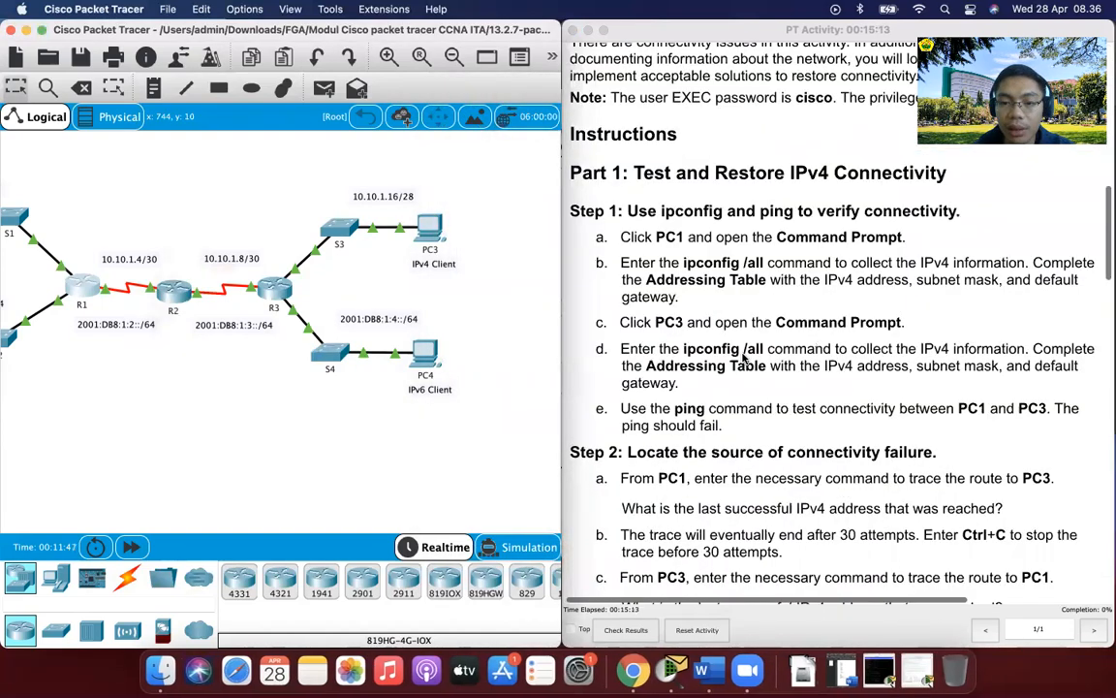
{"action": "scroll", "coordinate": [743, 359], "scroll_direction": "down", "scroll_amount": 6}
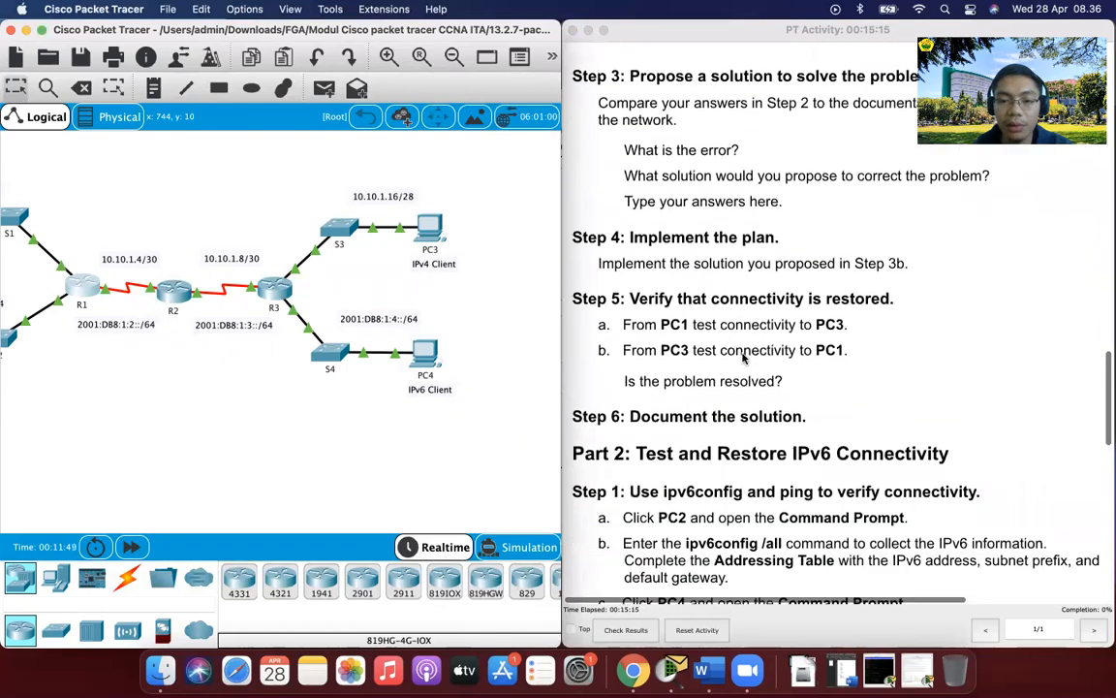
{"action": "scroll", "coordinate": [744, 358], "scroll_direction": "down", "scroll_amount": 1}
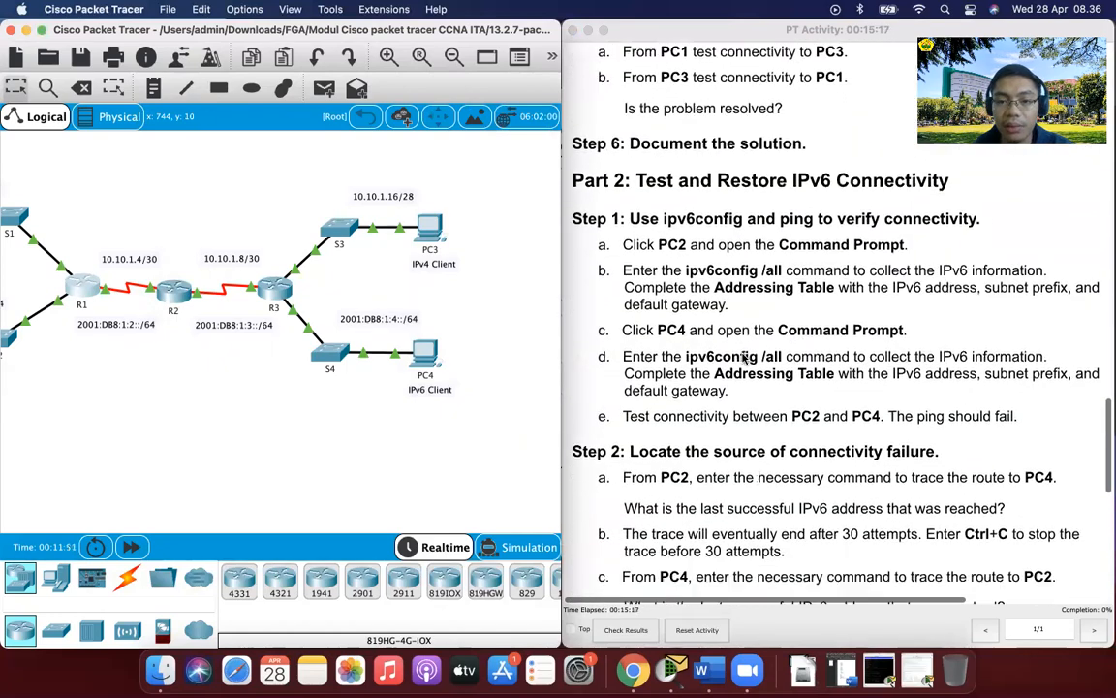
{"action": "scroll", "coordinate": [743, 359], "scroll_direction": "up", "scroll_amount": 6}
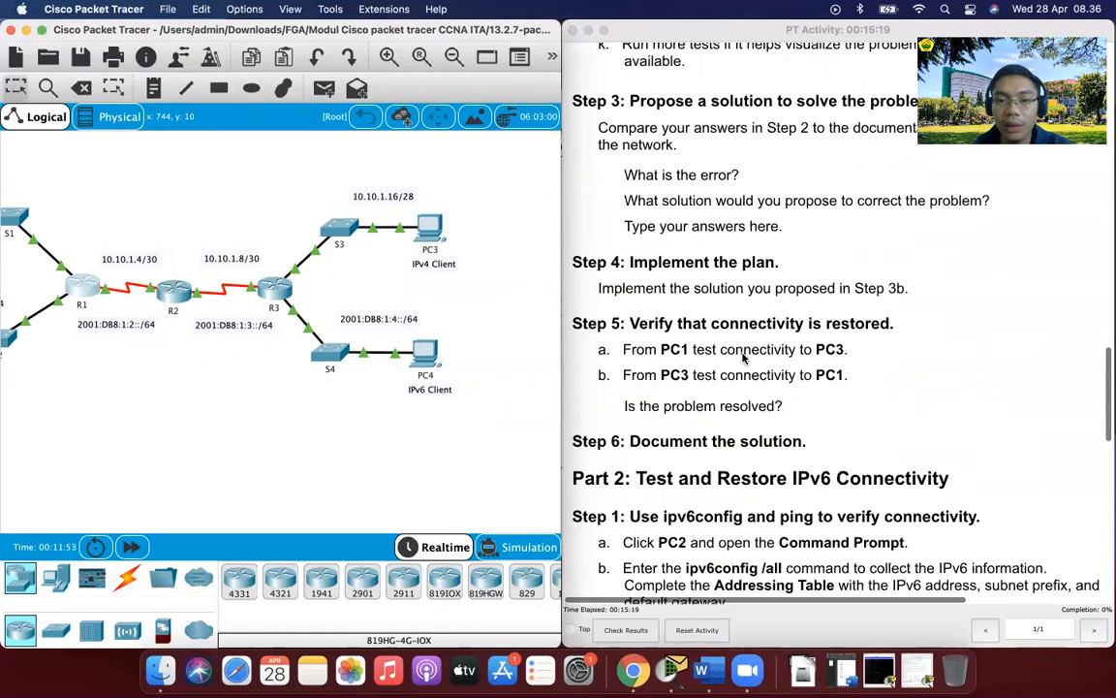
{"action": "scroll", "coordinate": [744, 358], "scroll_direction": "up", "scroll_amount": 8}
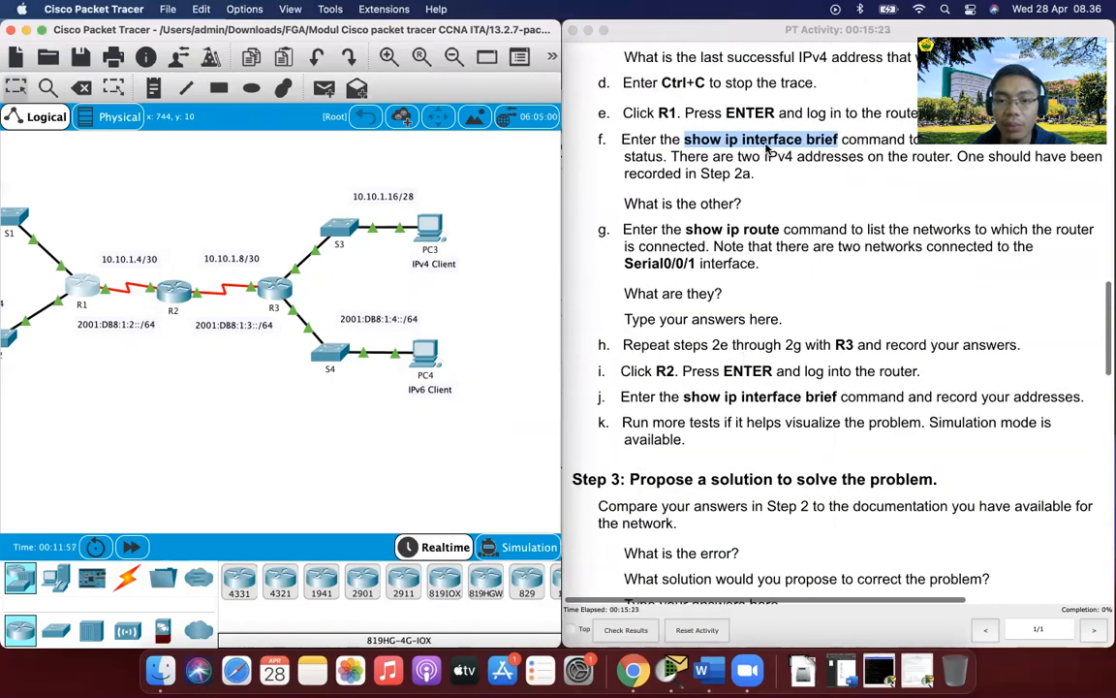
{"action": "scroll", "coordinate": [773, 148], "scroll_direction": "up", "scroll_amount": 1}
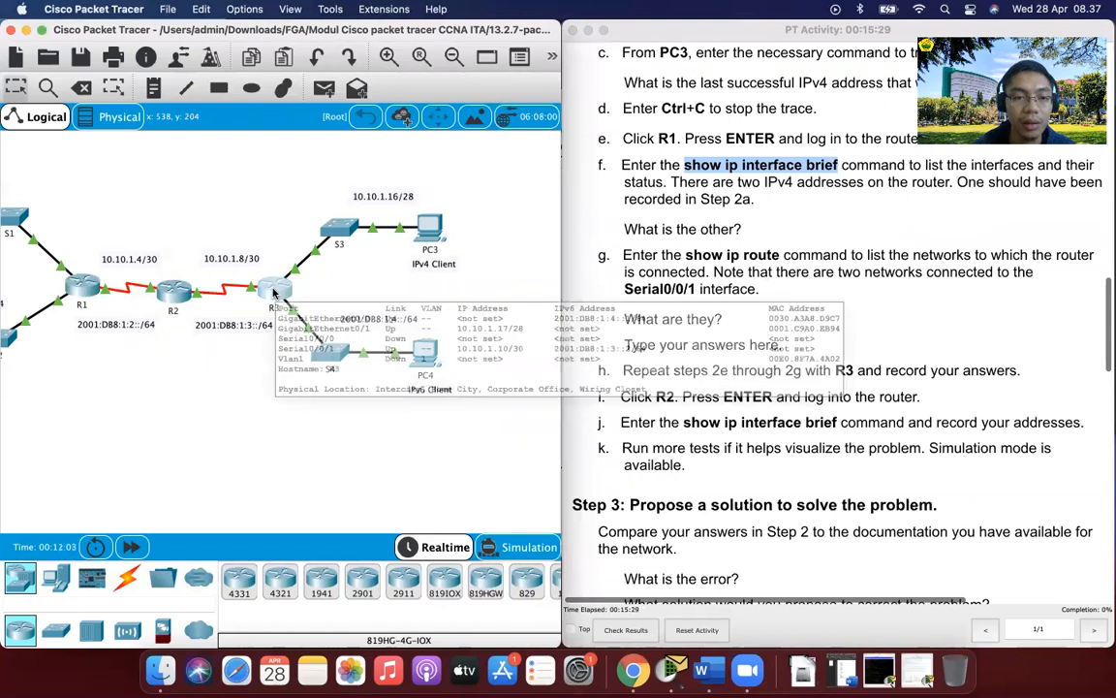
Open R3's CLI, log in with the access password, and enter privileged EXEC mode with the enable password
{"action": "left_click", "coordinate": [275, 291]}
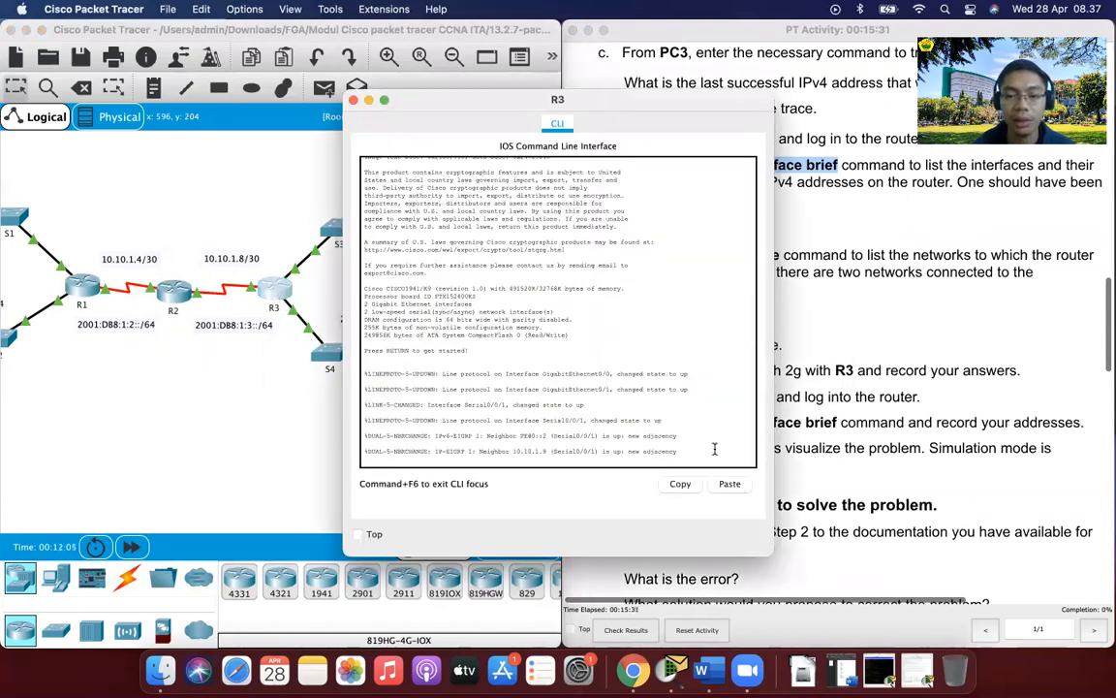
{"action": "key", "text": "Return"}
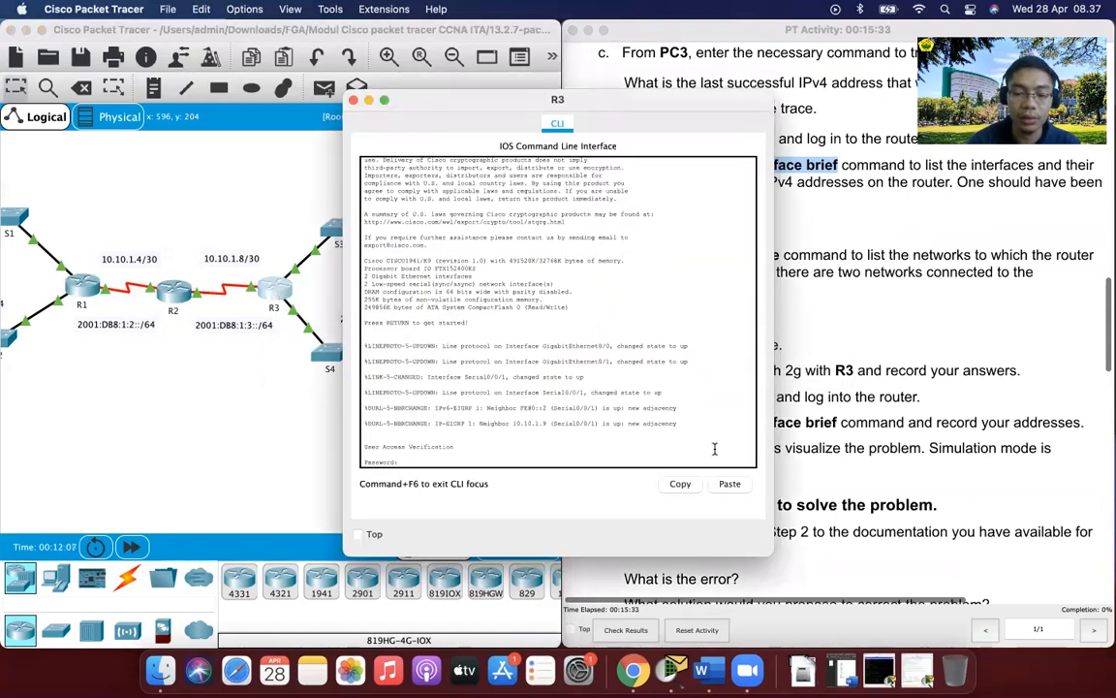
{"action": "key", "text": "Return"}
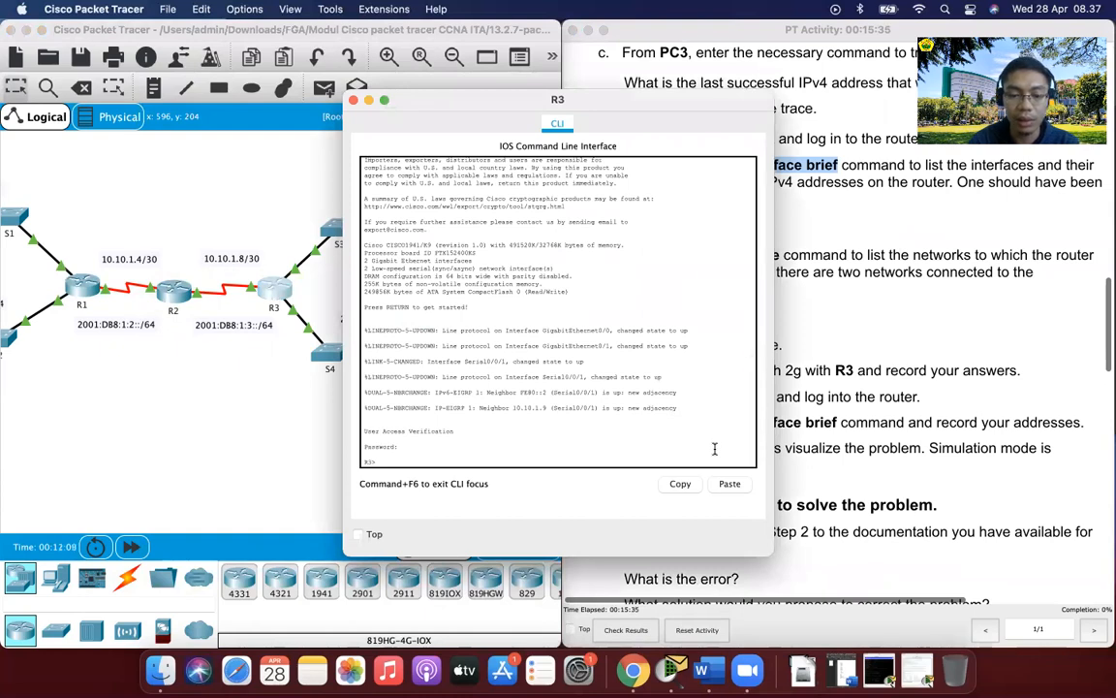
{"action": "type", "text": "enable"}
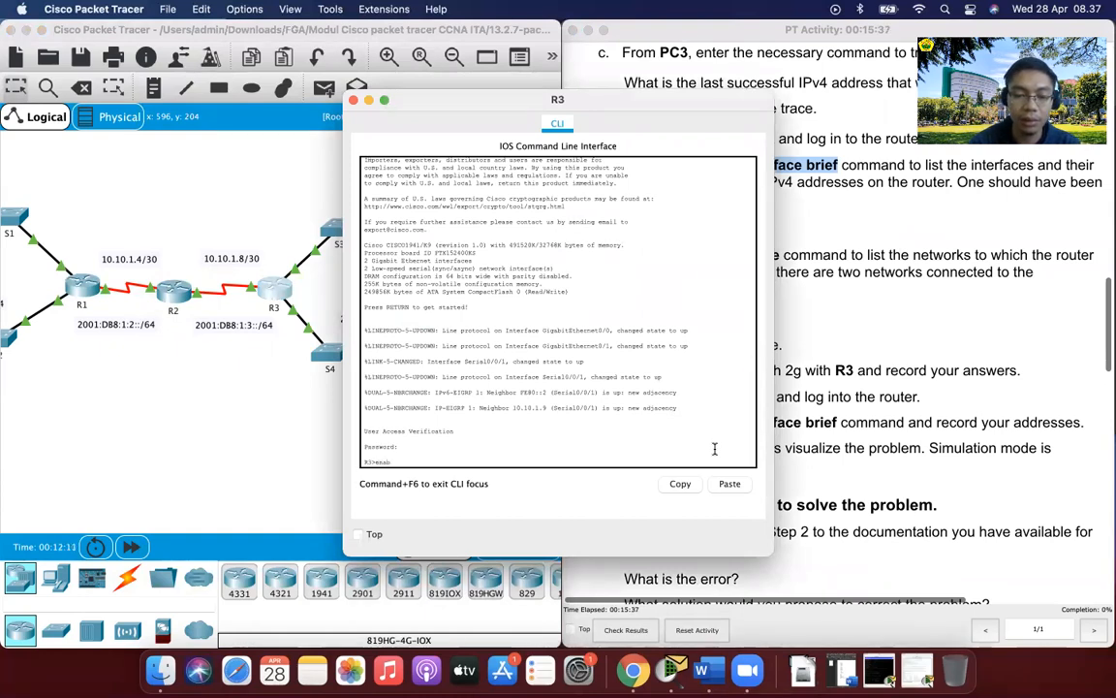
{"action": "key", "text": "Return"}
{"action": "key", "text": "Return"}
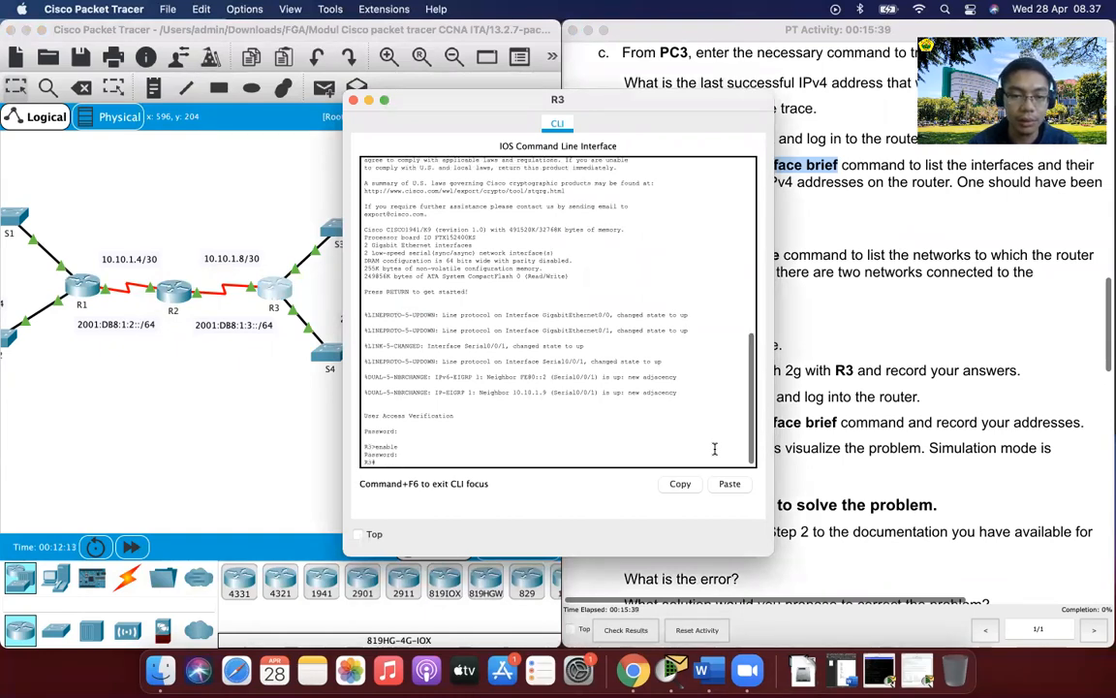
Run show ip interface brief on R3, keeping the activity instructions in view
{"action": "left_click_drag", "start_coordinate": [694, 112], "coordinate": [522, 110]}
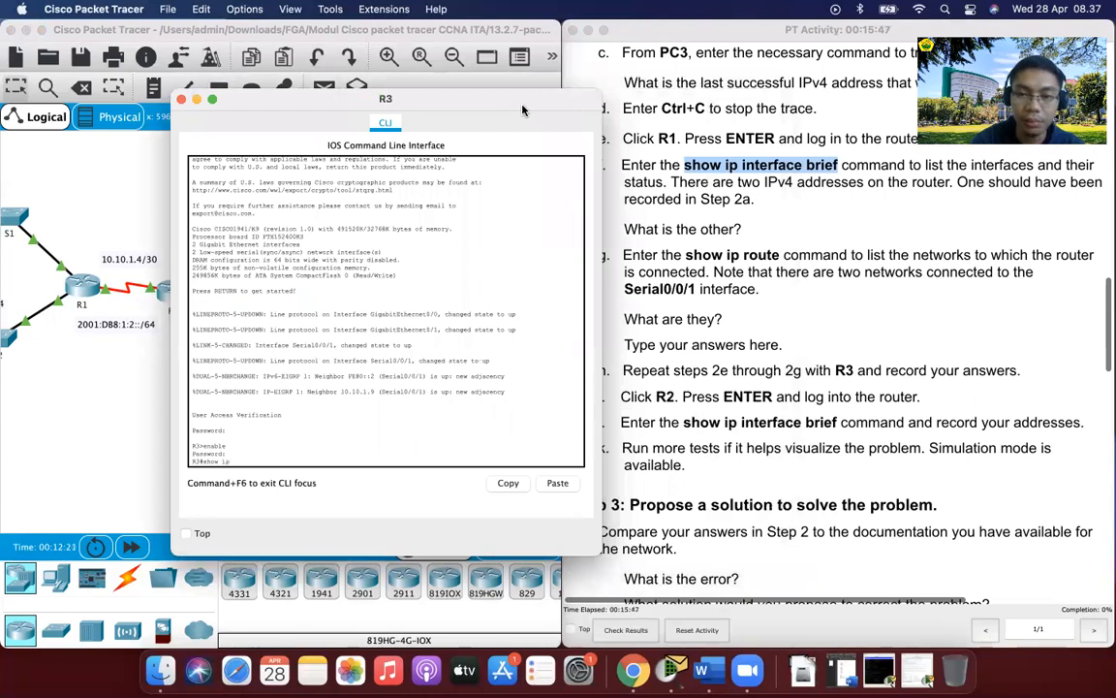
{"action": "type", "text": "interf"}
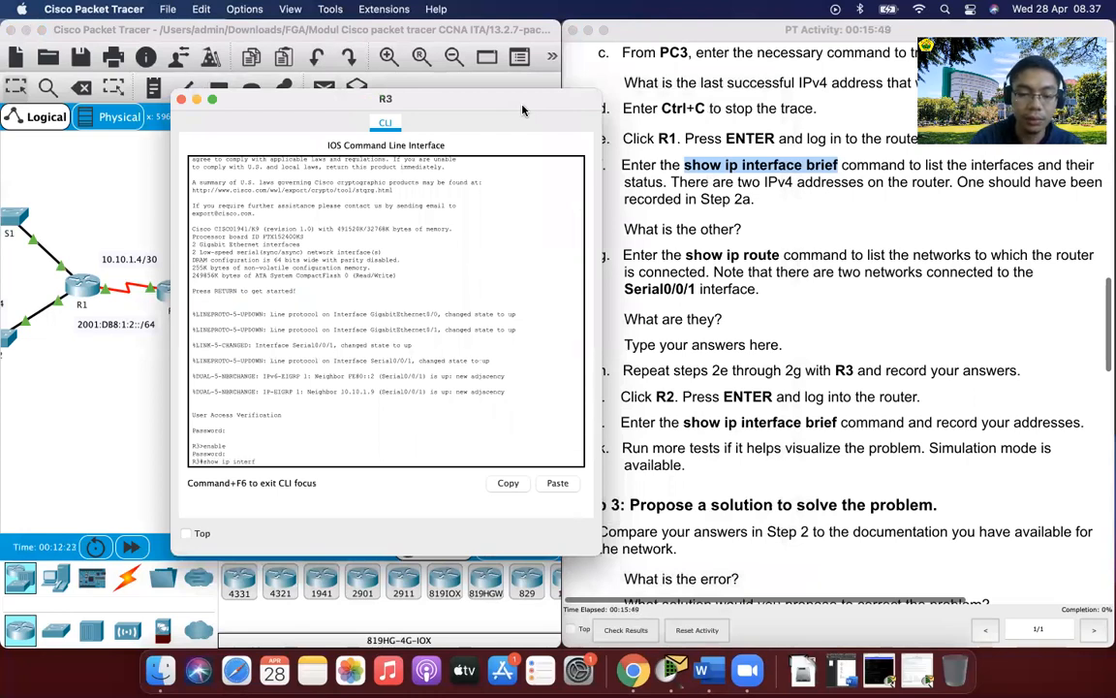
{"action": "type", "text": "ace brief"}
{"action": "key", "text": "Return"}
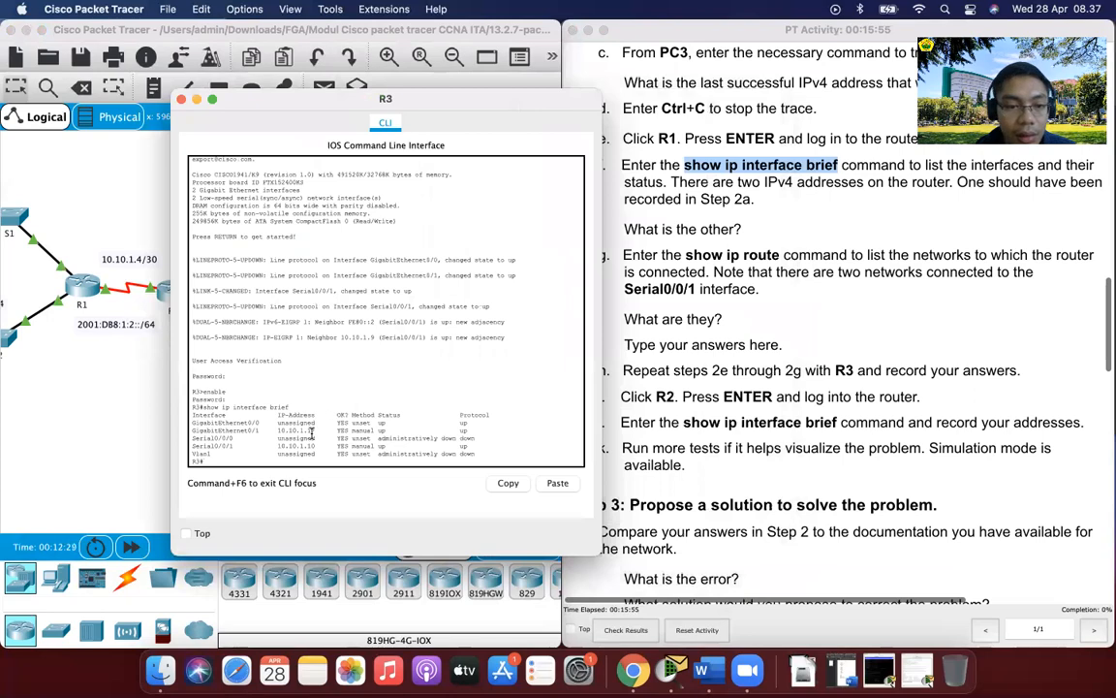
Compare R3's interface addresses with its entries in the Addressing Table, and minimize R3's CLI
{"action": "scroll", "coordinate": [728, 359], "scroll_direction": "up", "scroll_amount": 15}
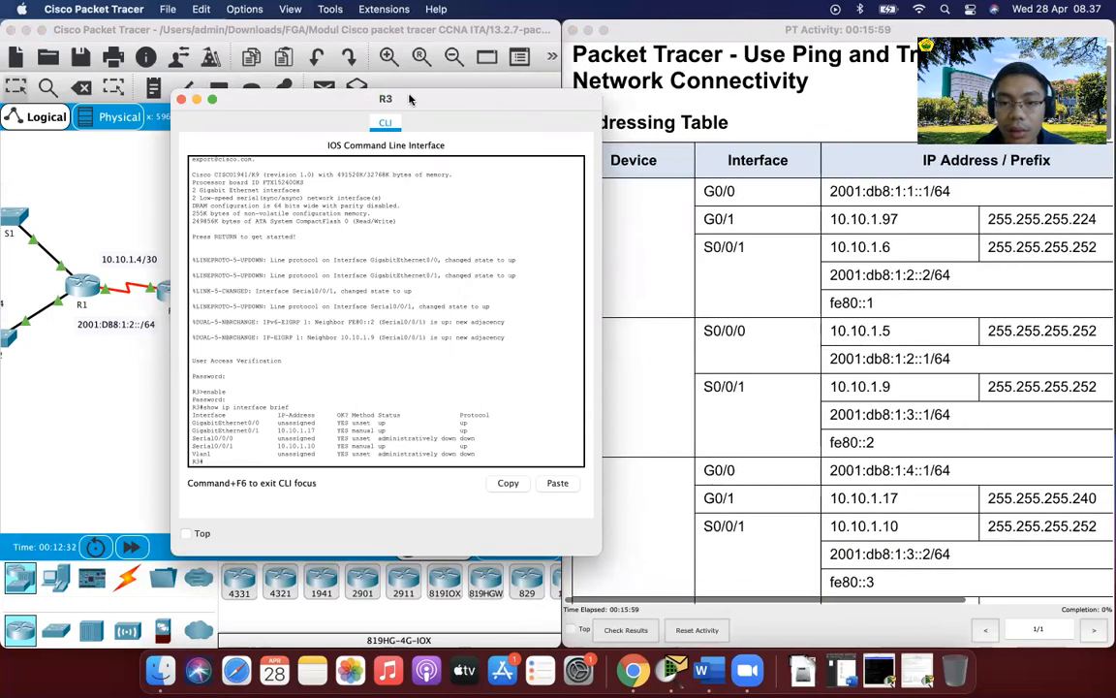
{"action": "left_click_drag", "start_coordinate": [368, 95], "coordinate": [269, 95]}
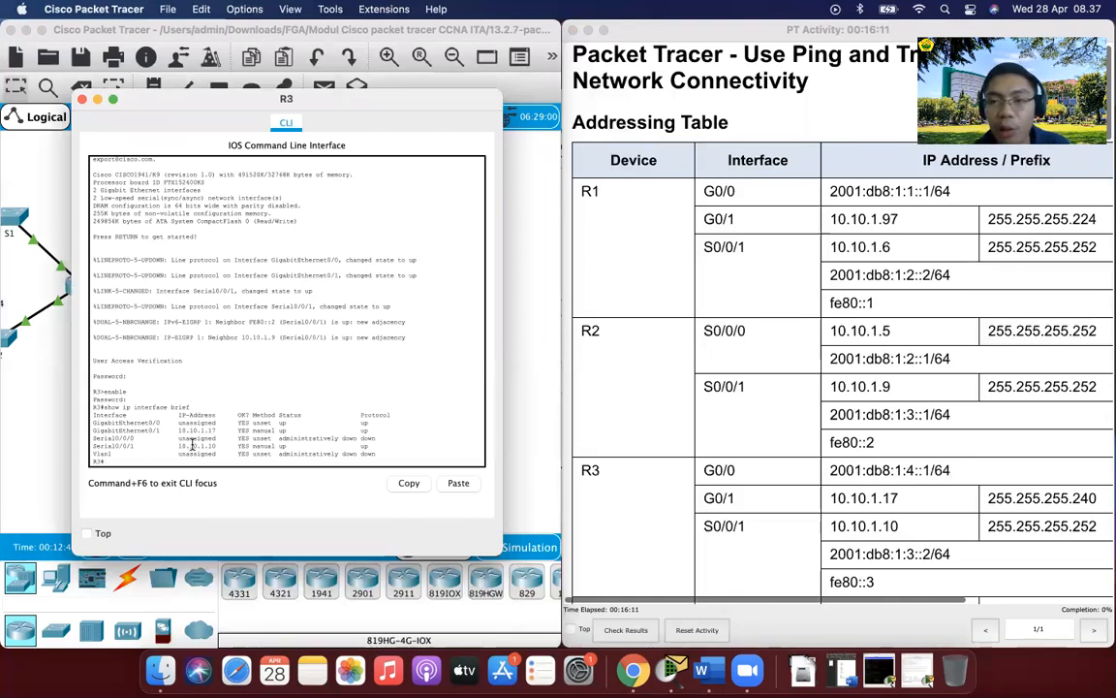
{"action": "left_click", "coordinate": [97, 99]}
Reopen R2's CLI beside the Step 2j instruction and run show ip interface brief on R2
{"action": "left_click", "coordinate": [171, 285]}
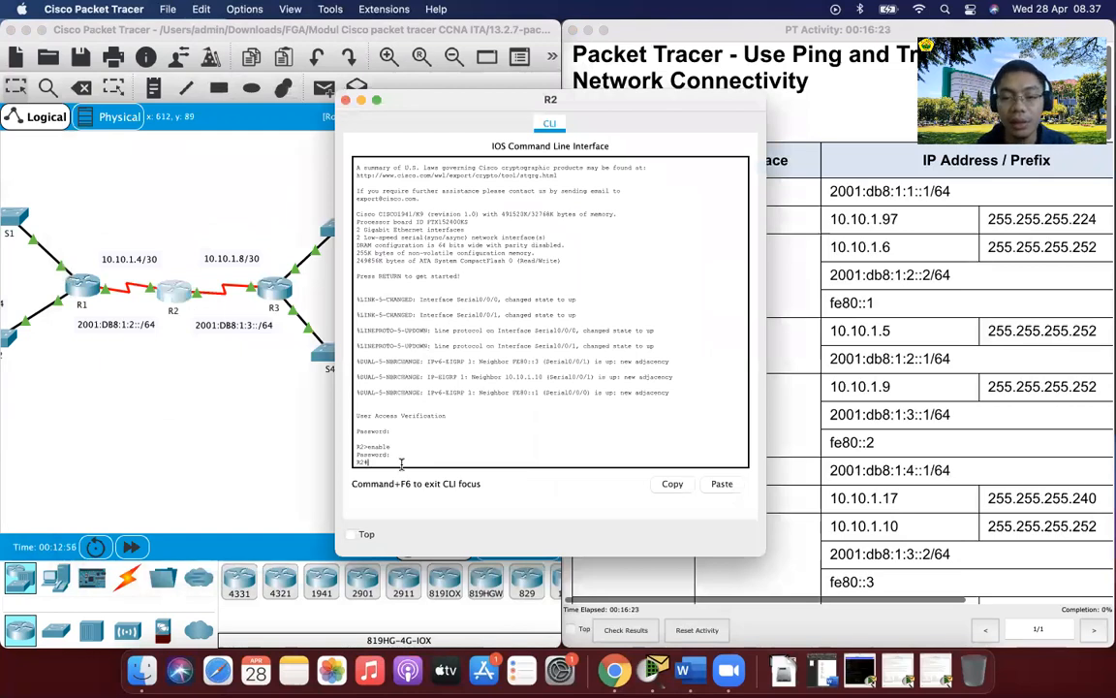
{"action": "left_click_drag", "start_coordinate": [599, 101], "coordinate": [514, 95]}
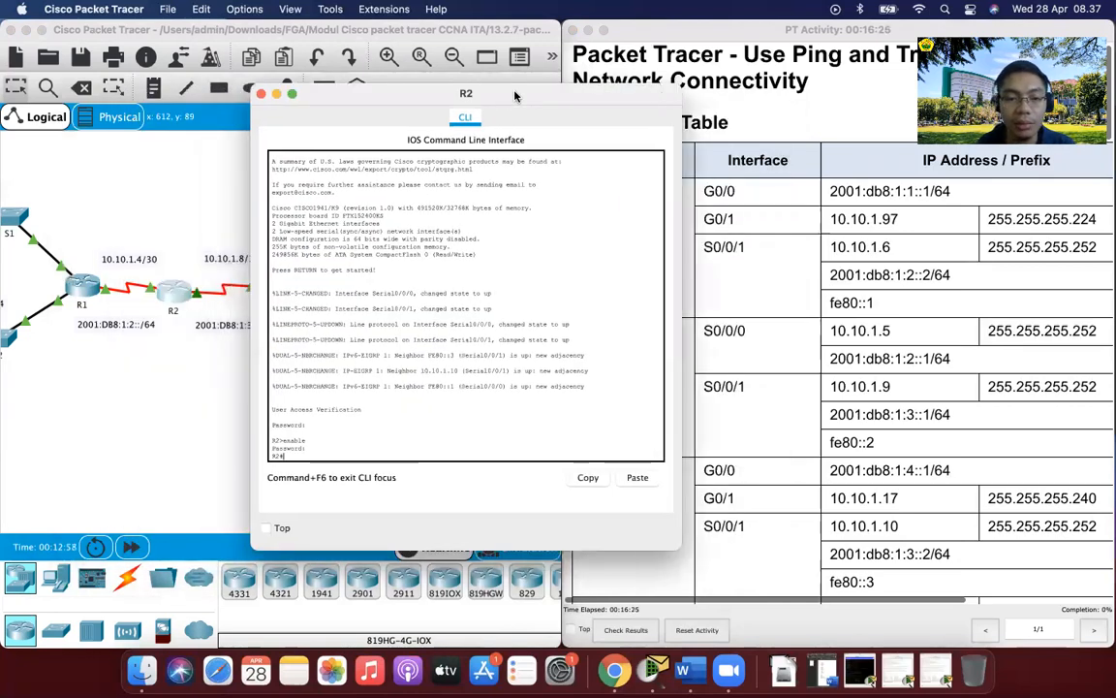
{"action": "scroll", "coordinate": [825, 372], "scroll_direction": "down", "scroll_amount": 15}
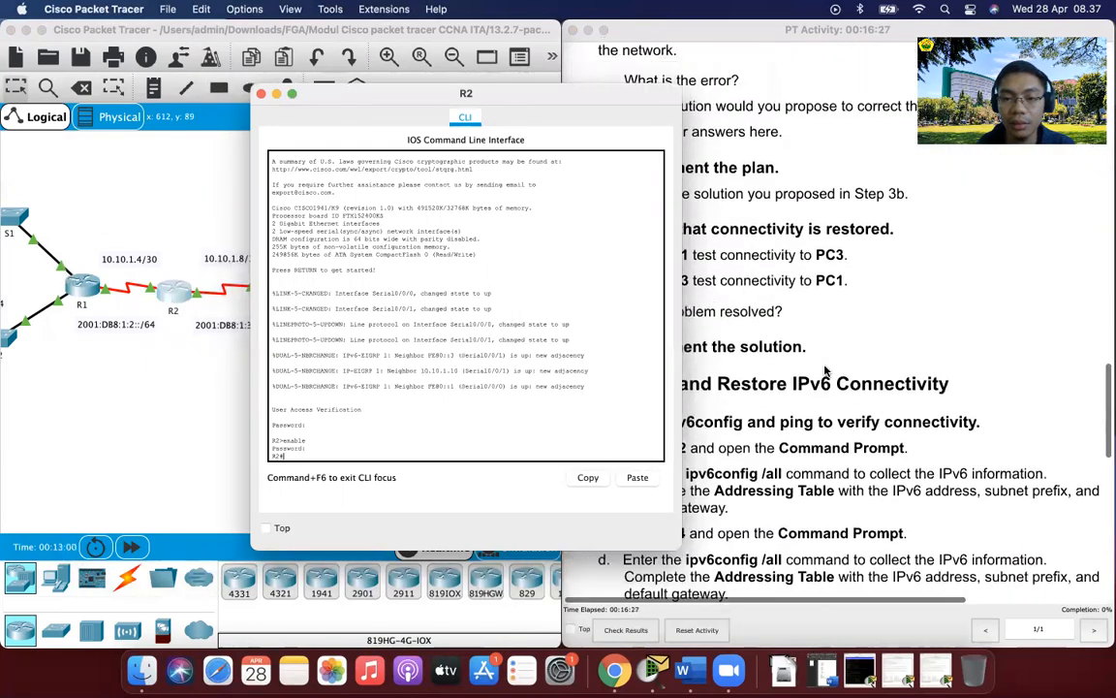
{"action": "scroll", "coordinate": [825, 371], "scroll_direction": "up", "scroll_amount": 10}
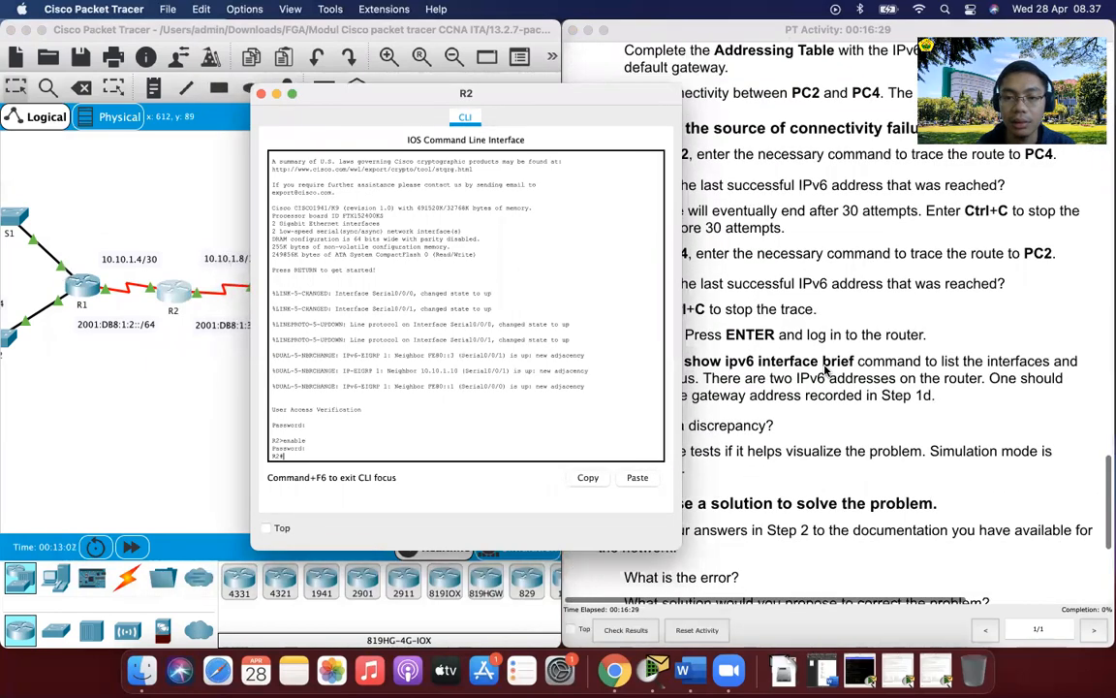
{"action": "left_click_drag", "start_coordinate": [526, 92], "coordinate": [365, 92]}
{"action": "scroll", "coordinate": [731, 189], "scroll_direction": "down", "scroll_amount": 2}
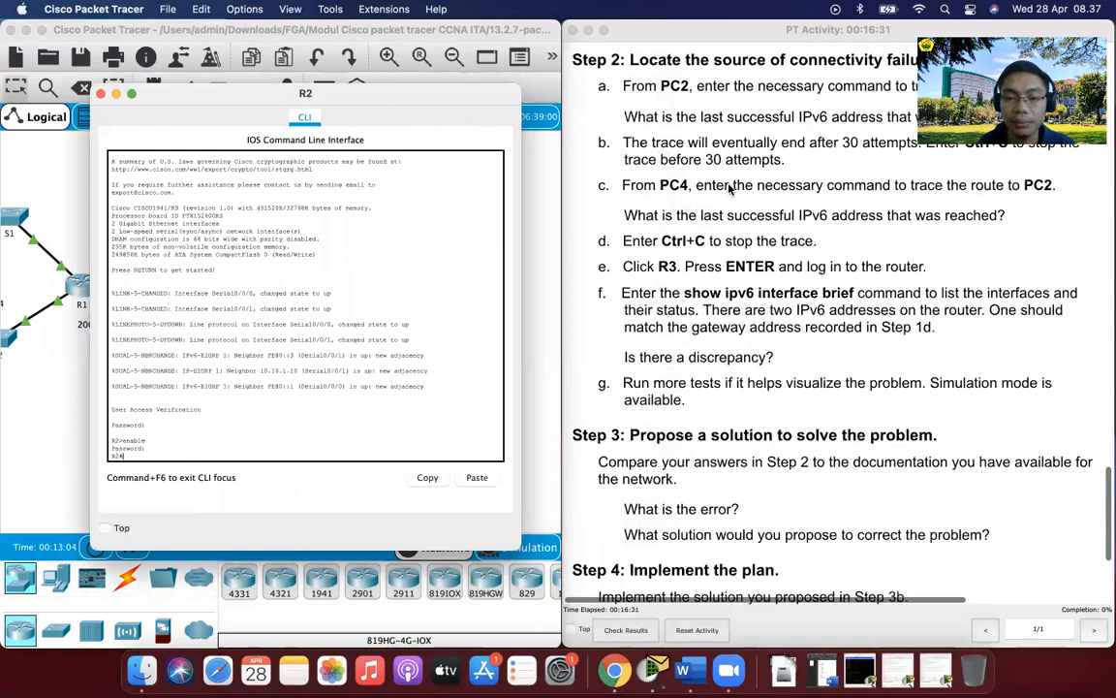
{"action": "scroll", "coordinate": [732, 189], "scroll_direction": "down", "scroll_amount": 3}
{"action": "scroll", "coordinate": [729, 188], "scroll_direction": "up", "scroll_amount": 10}
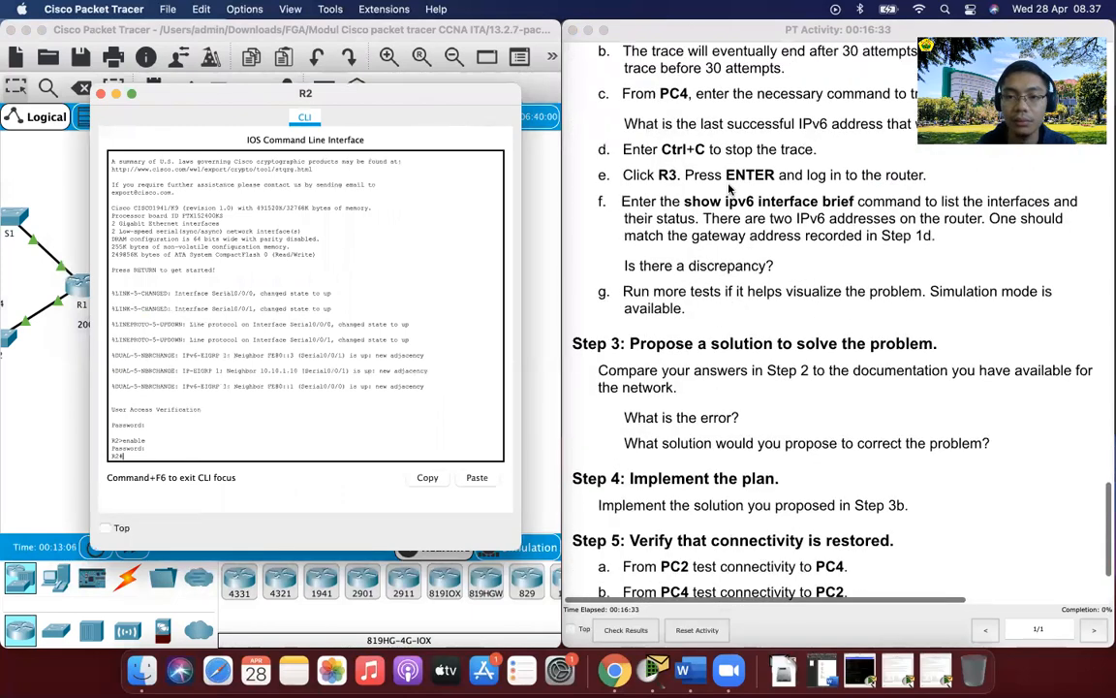
{"action": "scroll", "coordinate": [729, 188], "scroll_direction": "up", "scroll_amount": 11}
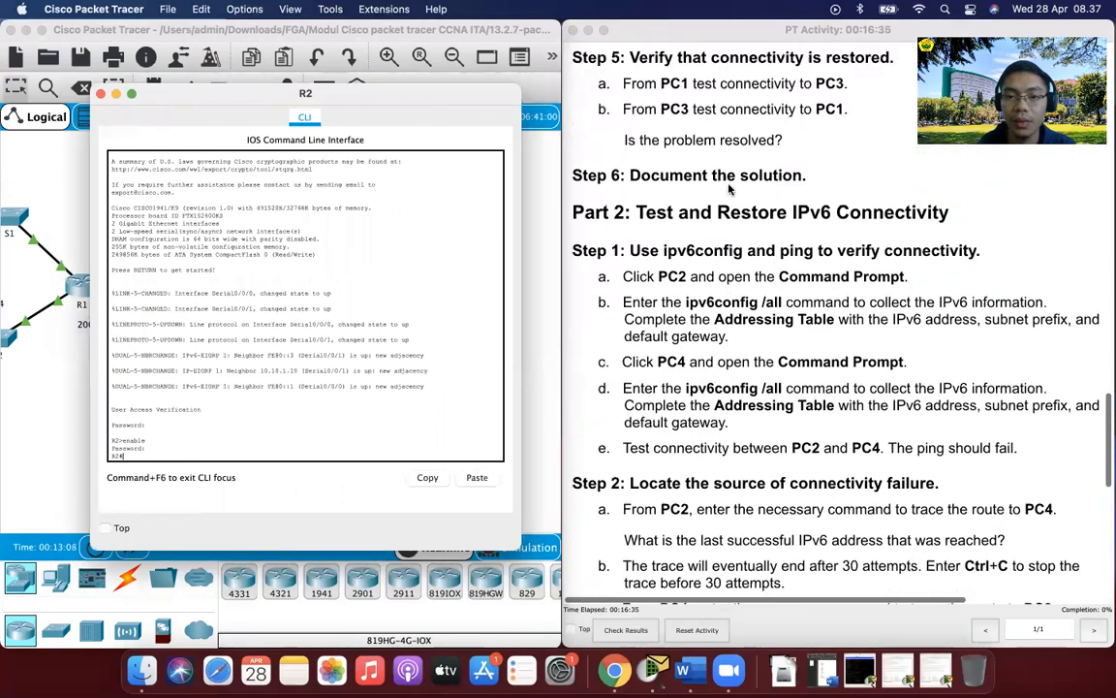
{"action": "scroll", "coordinate": [731, 189], "scroll_direction": "up", "scroll_amount": 1}
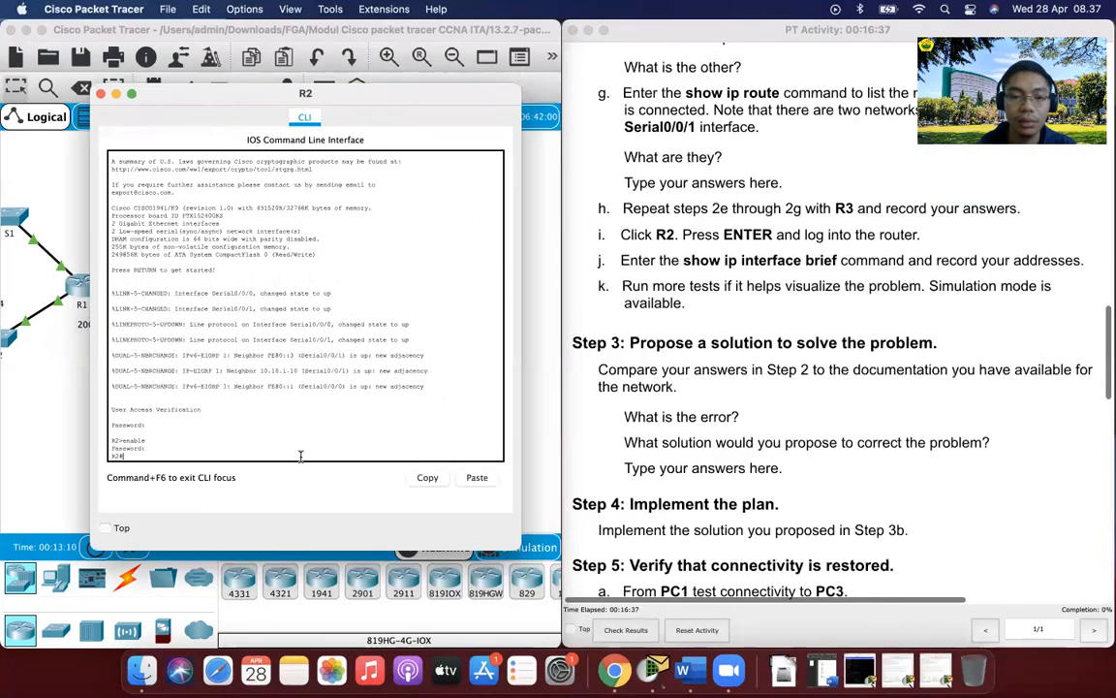
{"action": "type", "text": "how ip interface brief"}
{"action": "key", "text": "Return"}
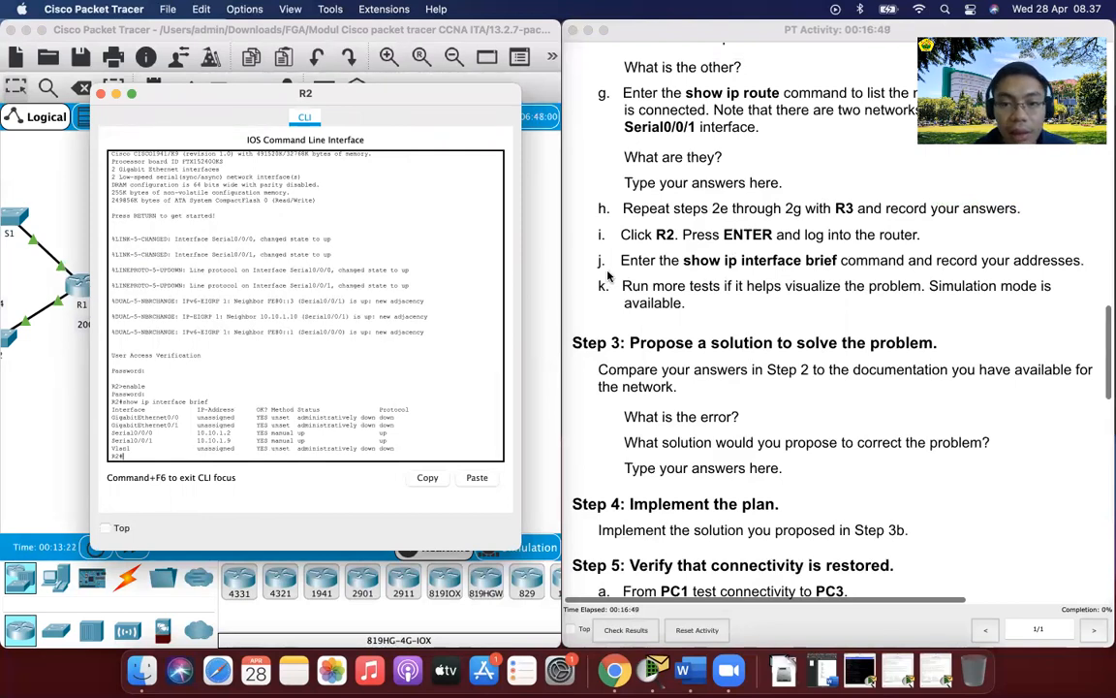
Compare R2's Serial0/0/0 address in the CLI output with R2's S0/0/0 entry in the Addressing Table
{"action": "scroll", "coordinate": [655, 259], "scroll_direction": "up", "scroll_amount": 15}
{"action": "scroll", "coordinate": [651, 264], "scroll_direction": "down", "scroll_amount": 2}
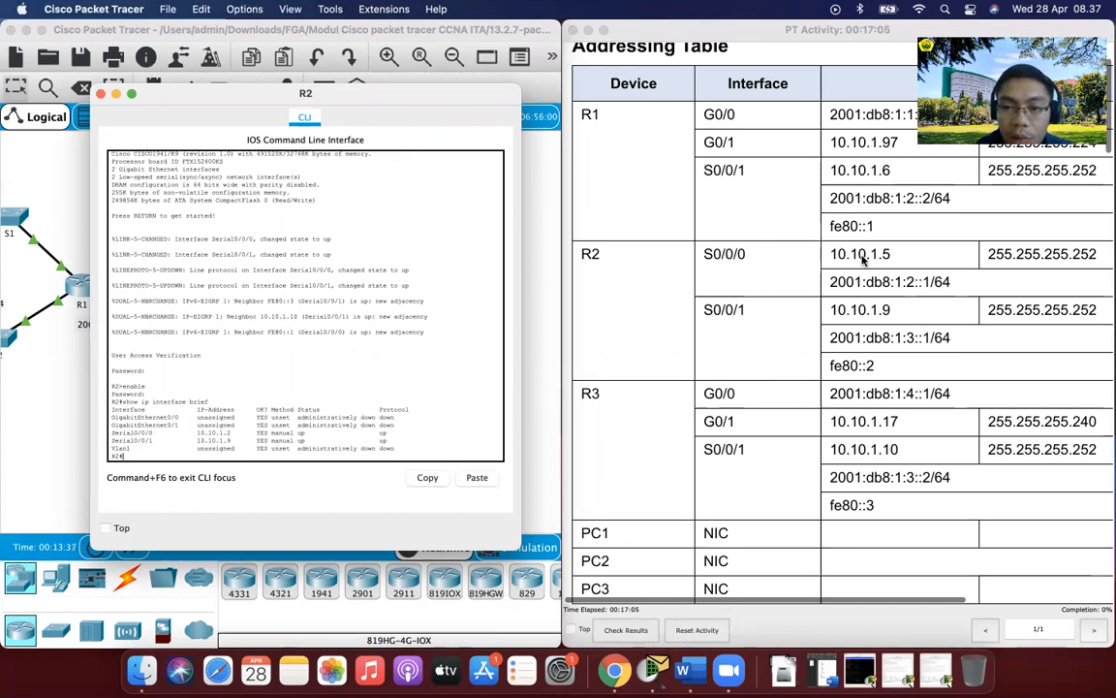
{"action": "double_click", "coordinate": [213, 433]}
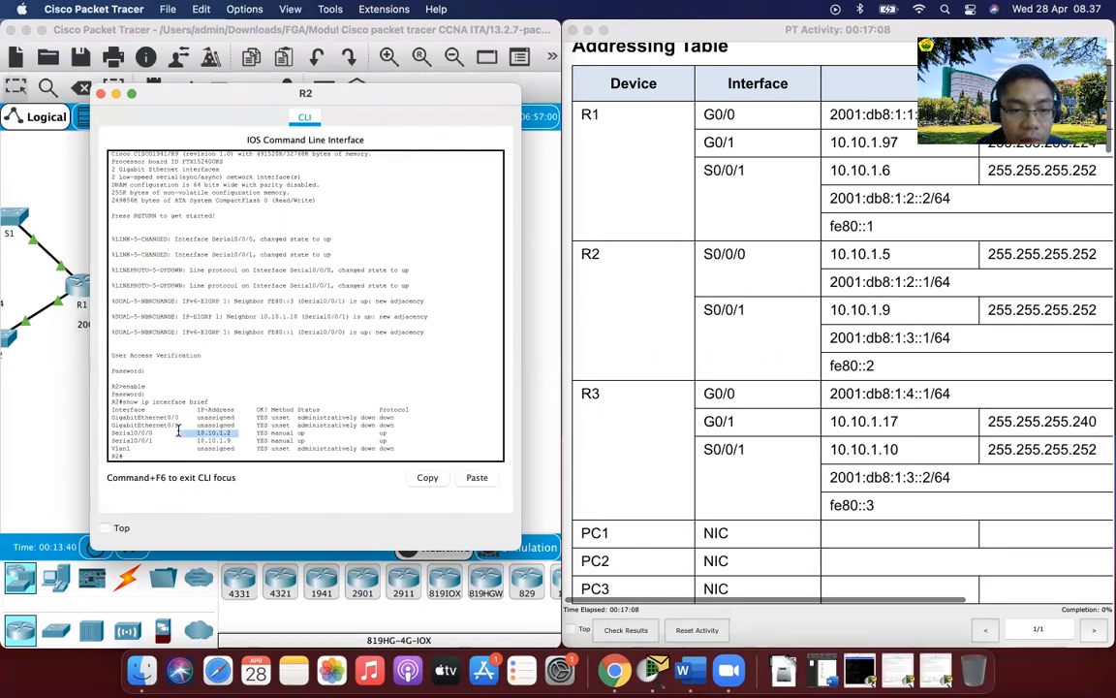
{"action": "left_click", "coordinate": [887, 257]}
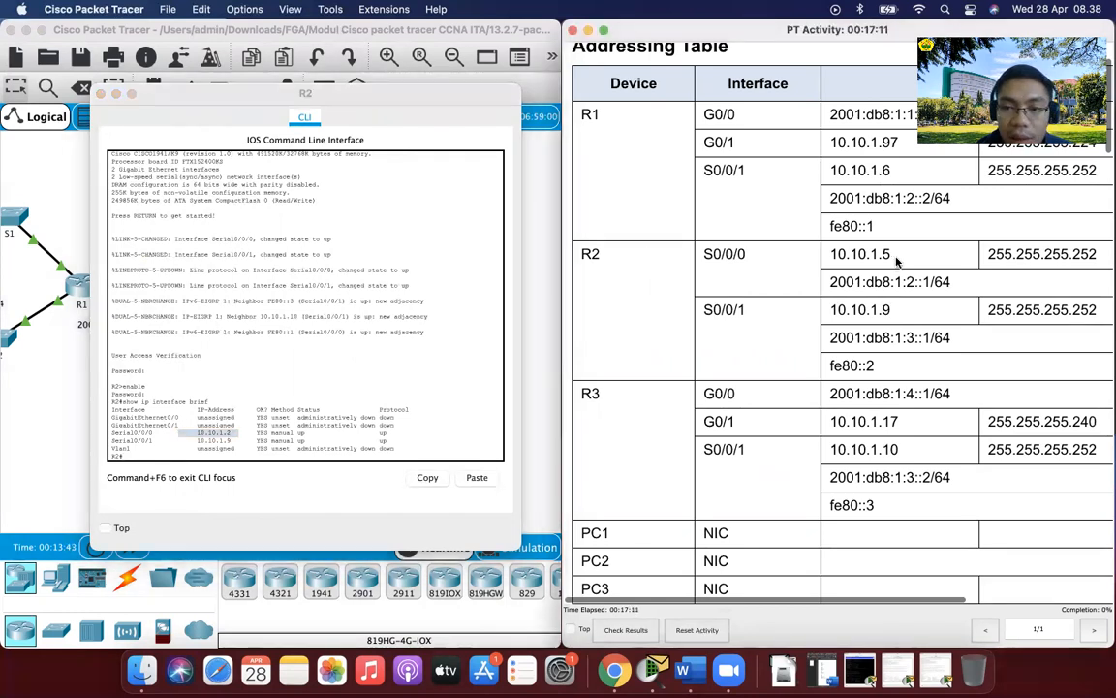
Highlight R2's Serial0/0/0 address in the show ip interface brief output to check it against the Addressing Table
{"action": "left_click", "coordinate": [232, 427]}
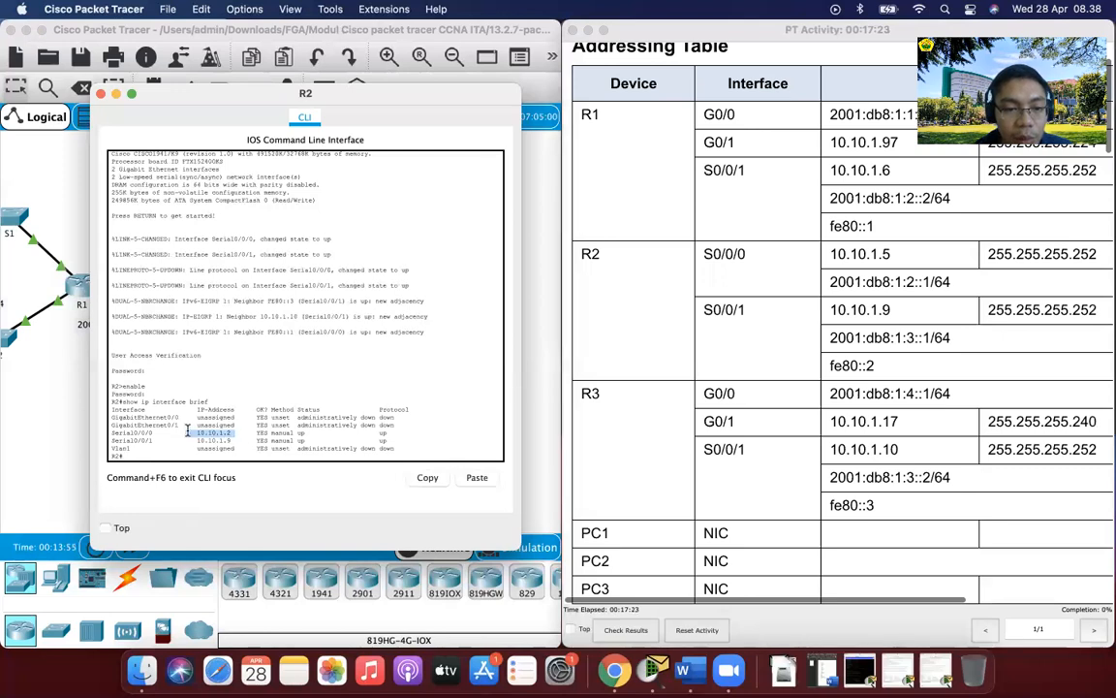
{"action": "left_click_drag", "start_coordinate": [234, 433], "coordinate": [181, 428]}
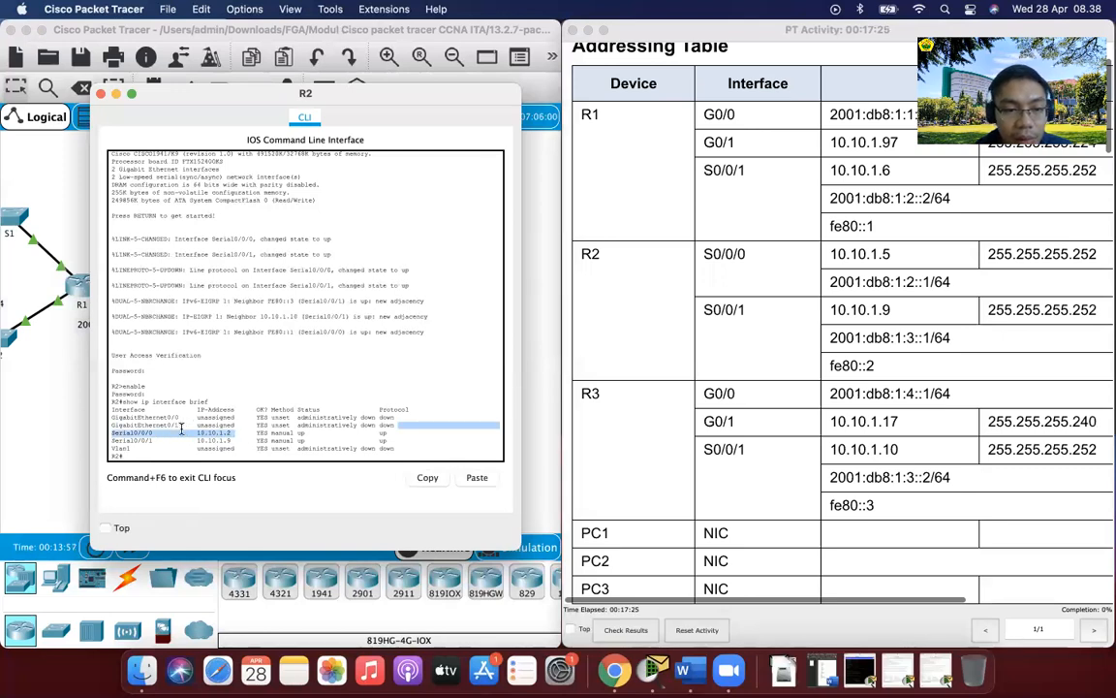
{"action": "left_click", "coordinate": [114, 429]}
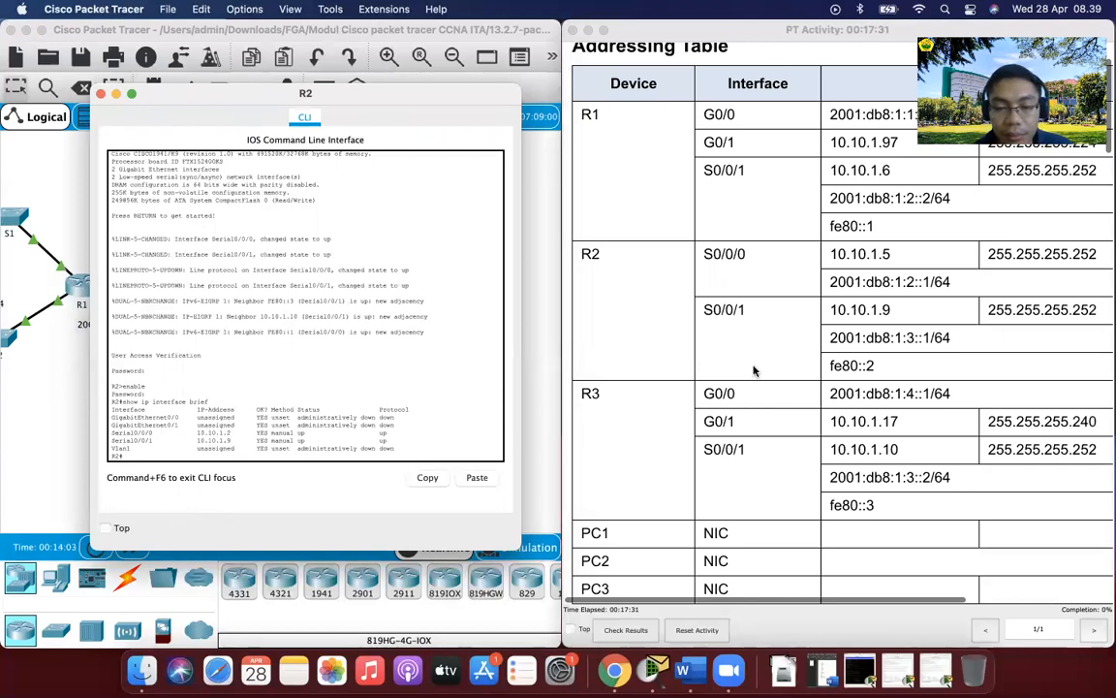
Read the Step 3 to Step 5 instructions on proposing, implementing and verifying the fix, and return to the Addressing Table
{"action": "scroll", "coordinate": [754, 370], "scroll_direction": "down", "scroll_amount": 20}
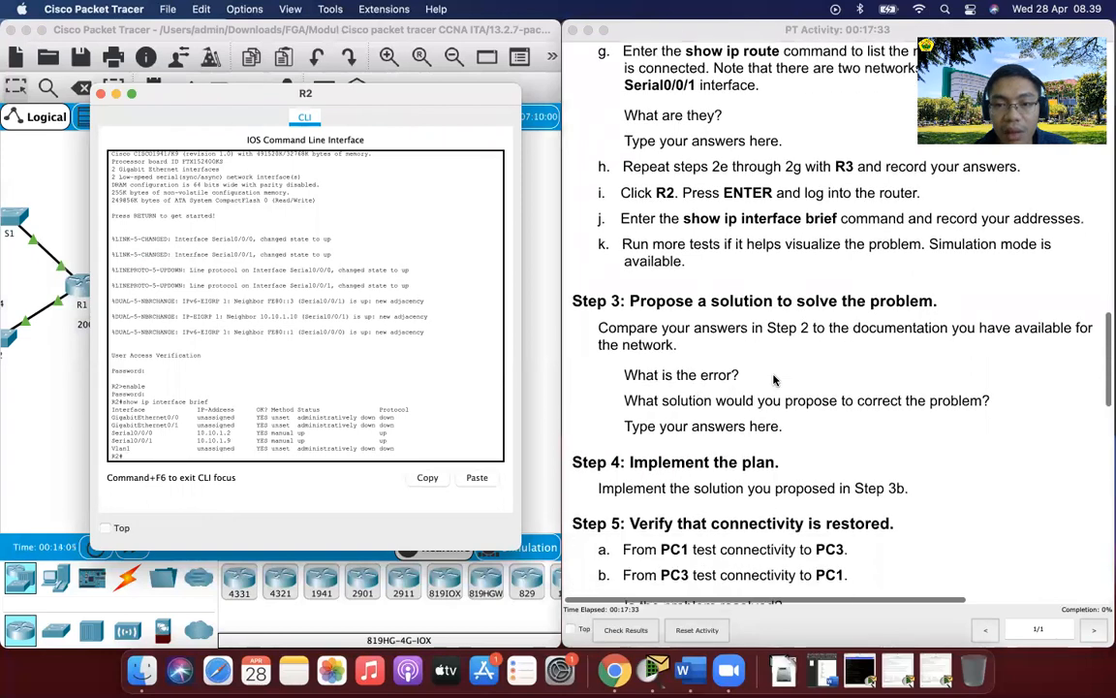
{"action": "scroll", "coordinate": [774, 380], "scroll_direction": "down", "scroll_amount": 3}
{"action": "scroll", "coordinate": [773, 379], "scroll_direction": "up", "scroll_amount": 3}
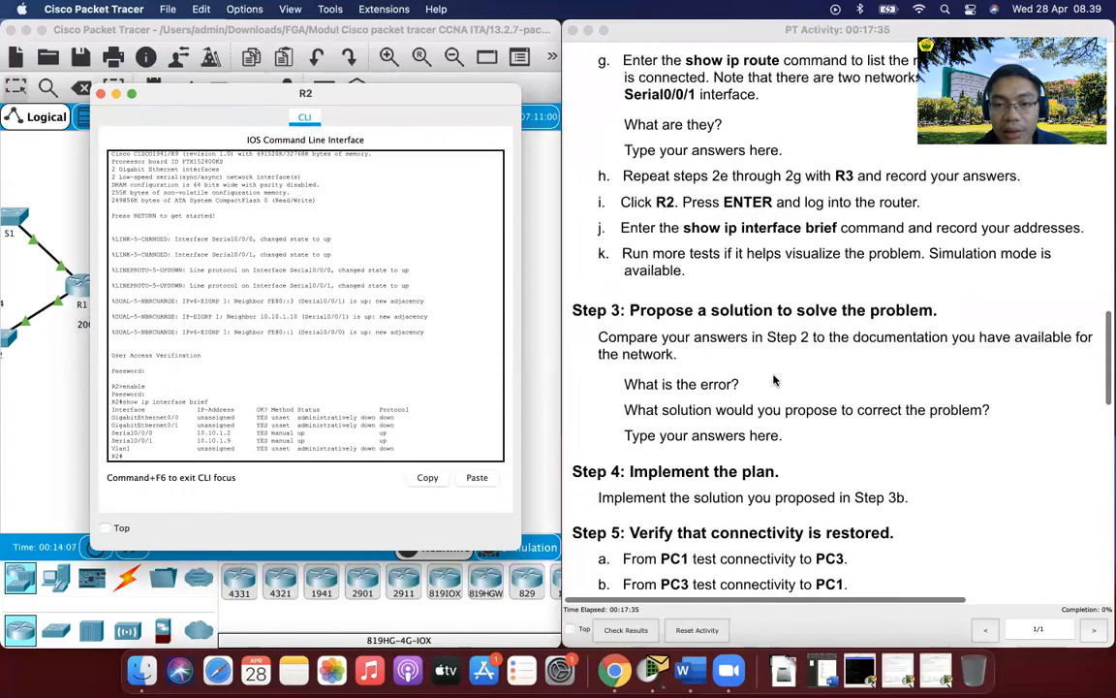
{"action": "scroll", "coordinate": [773, 379], "scroll_direction": "up", "scroll_amount": 1}
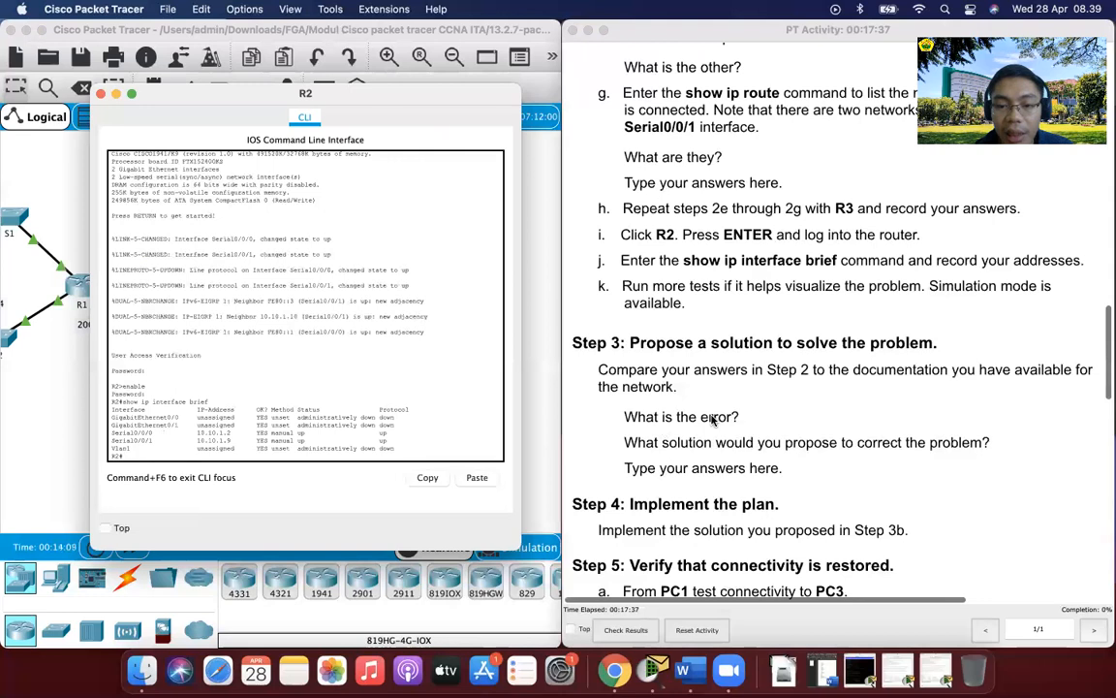
{"action": "scroll", "coordinate": [712, 419], "scroll_direction": "down", "scroll_amount": 2}
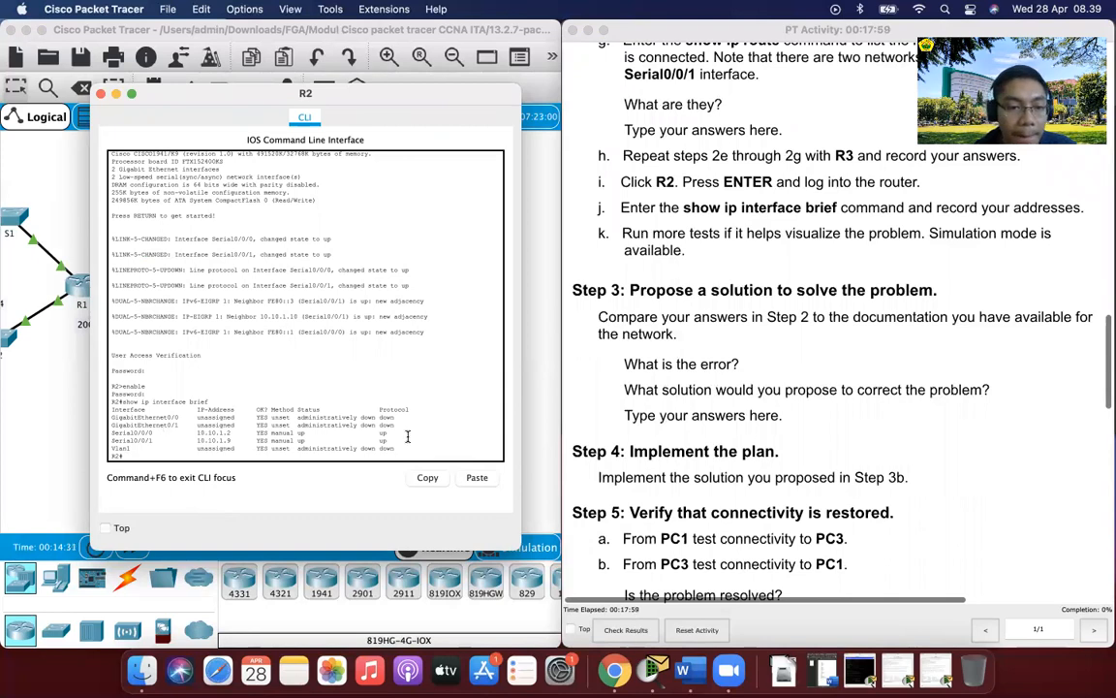
{"action": "scroll", "coordinate": [695, 371], "scroll_direction": "down", "scroll_amount": 3}
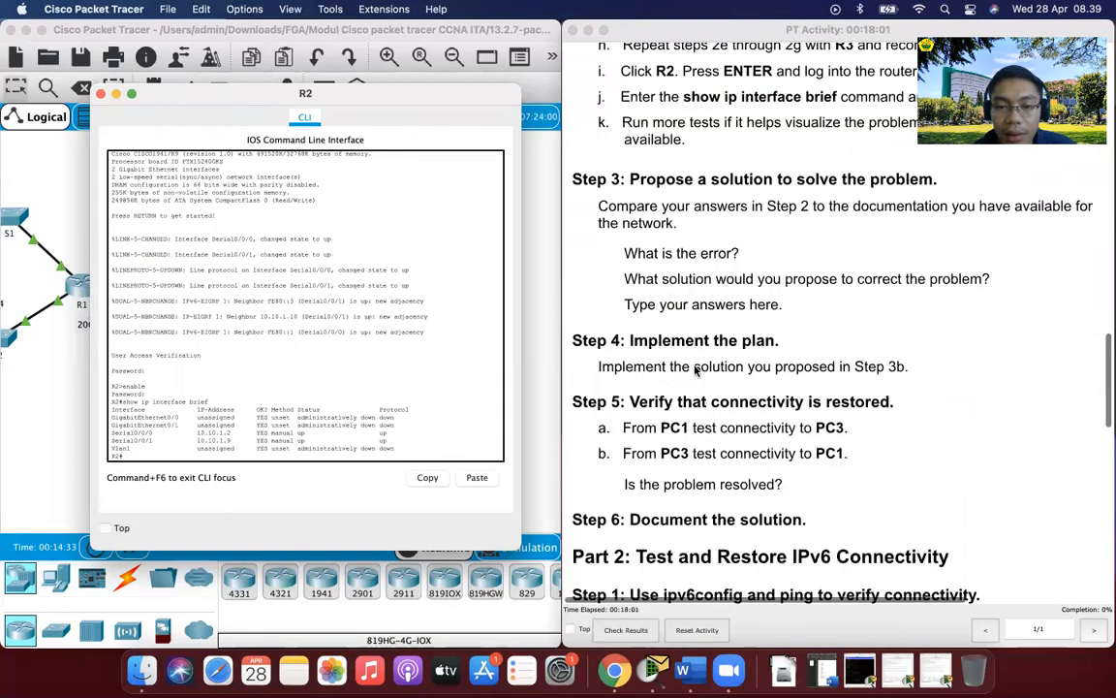
{"action": "scroll", "coordinate": [673, 426], "scroll_direction": "down", "scroll_amount": 3}
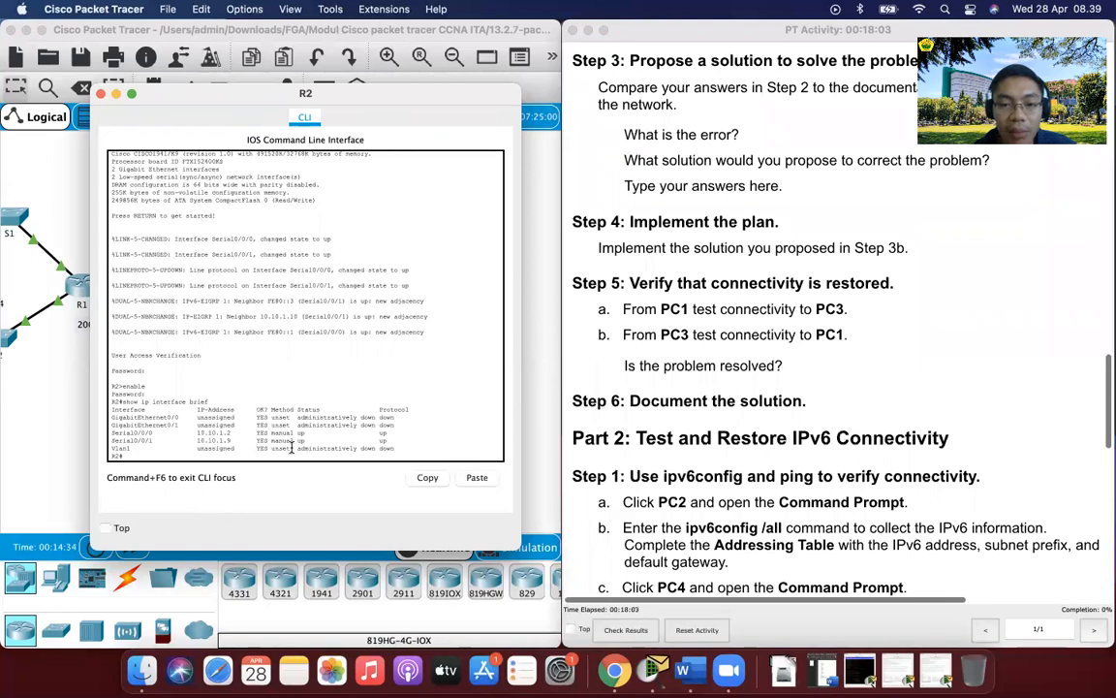
{"action": "scroll", "coordinate": [291, 447], "scroll_direction": "down", "scroll_amount": 1}
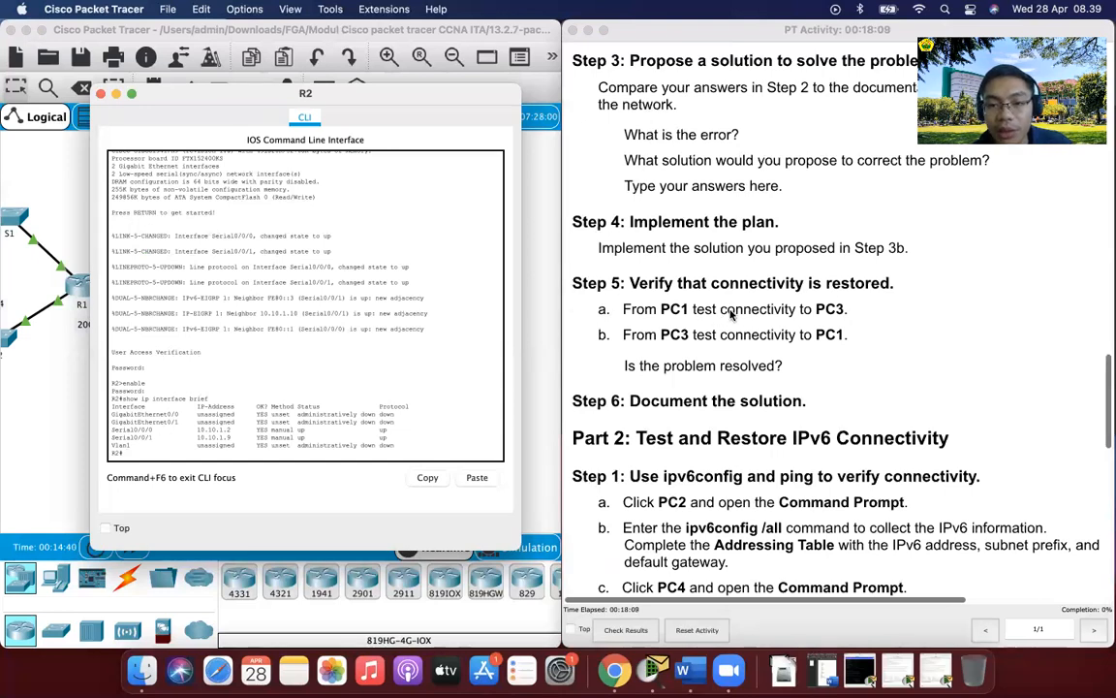
{"action": "scroll", "coordinate": [205, 390], "scroll_direction": "down", "scroll_amount": 2}
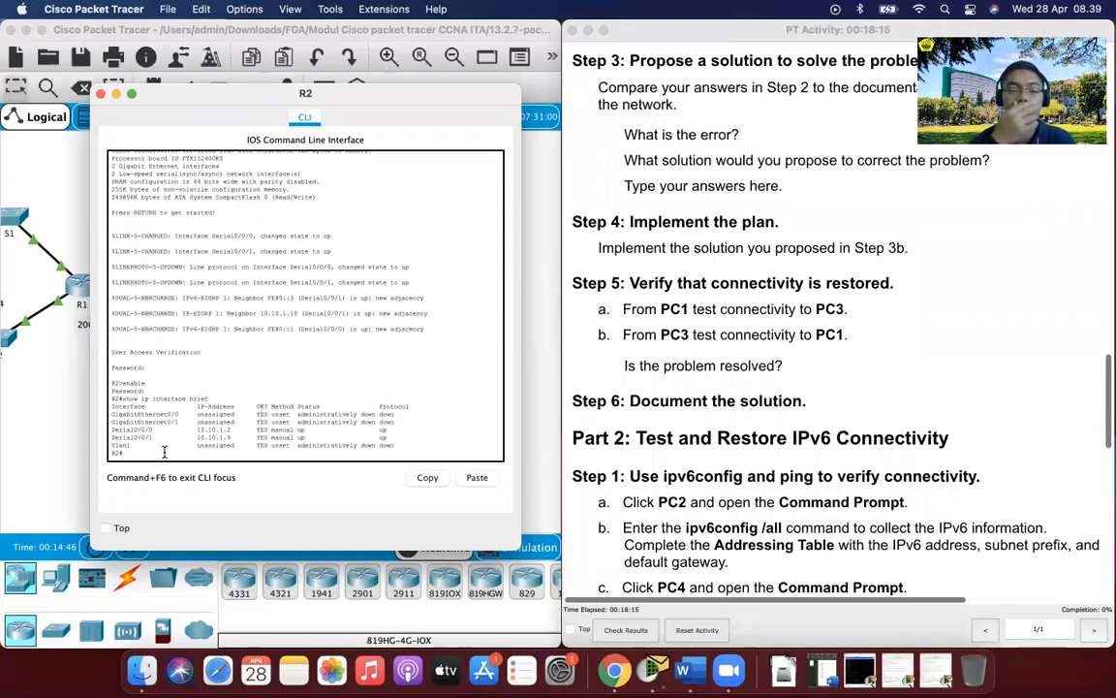
{"action": "scroll", "coordinate": [726, 332], "scroll_direction": "down", "scroll_amount": 5}
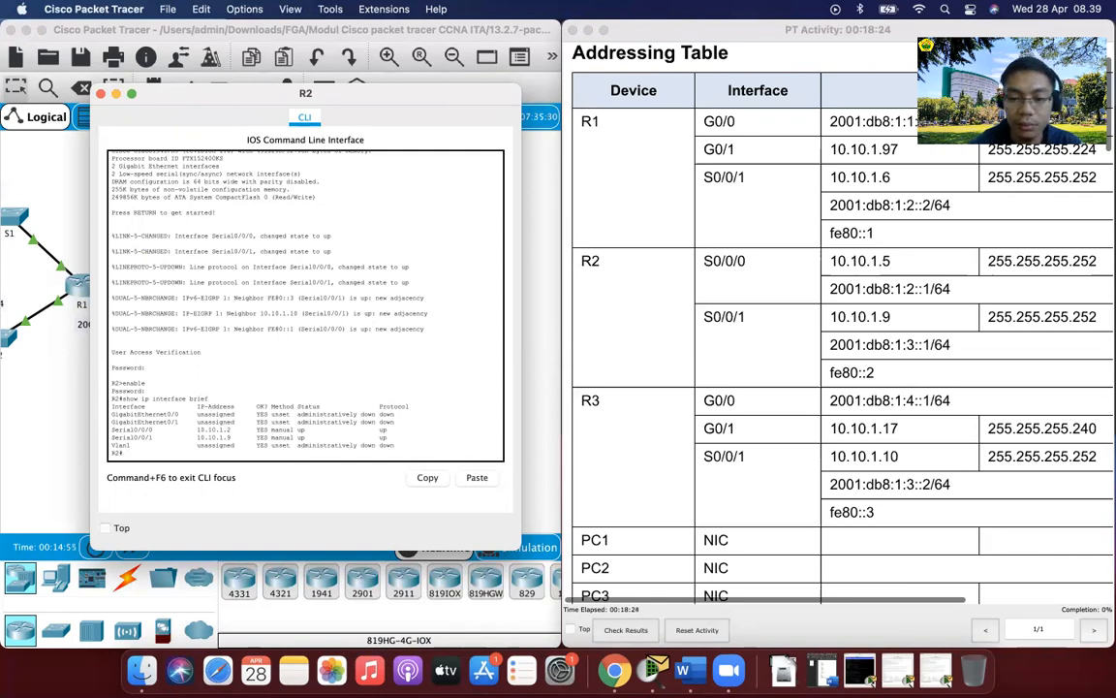
Consult the R2 command notes in Word, minimize them, and enter global configuration mode on R2 with conf term
{"action": "left_click", "coordinate": [682, 669]}
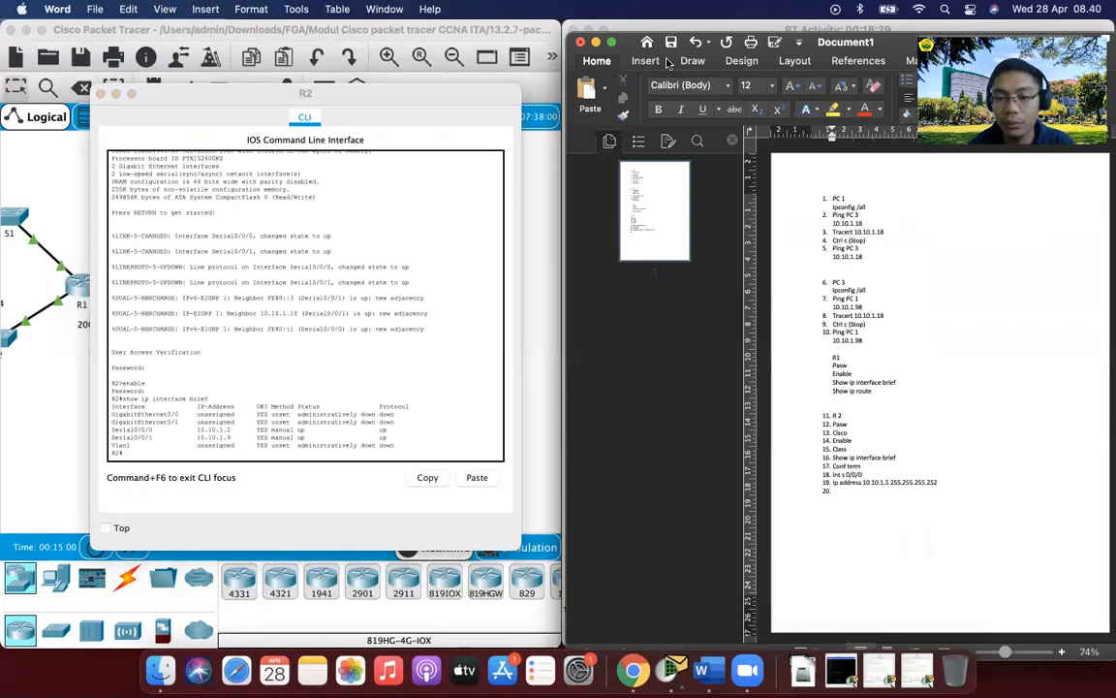
{"action": "left_click", "coordinate": [595, 42]}
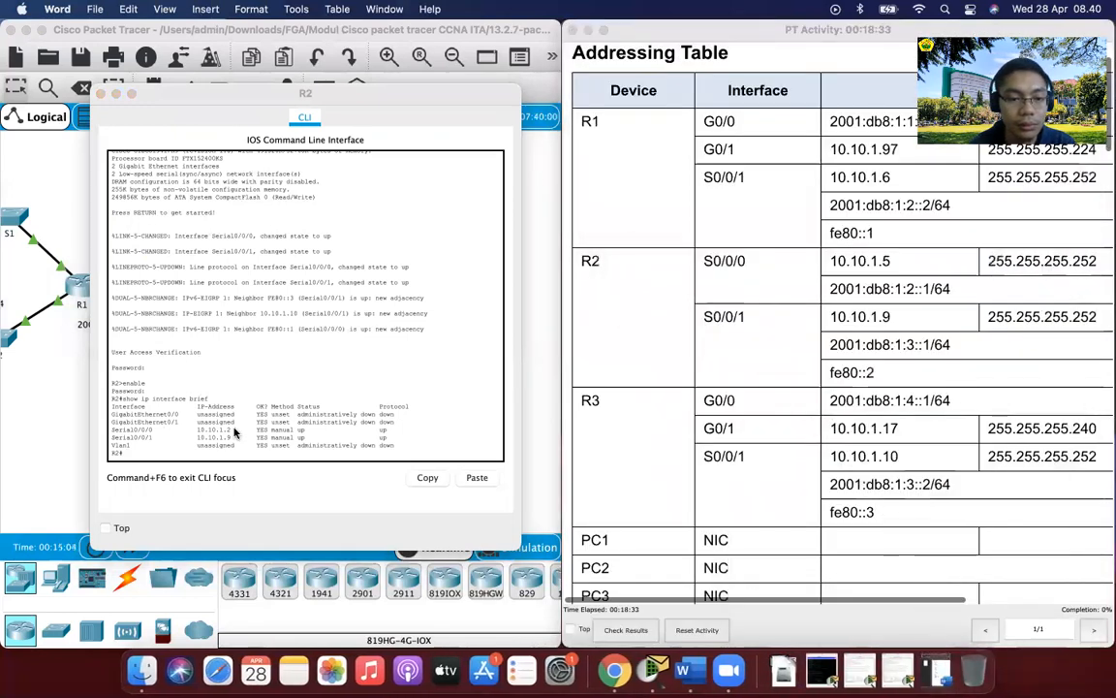
{"action": "left_click", "coordinate": [210, 451]}
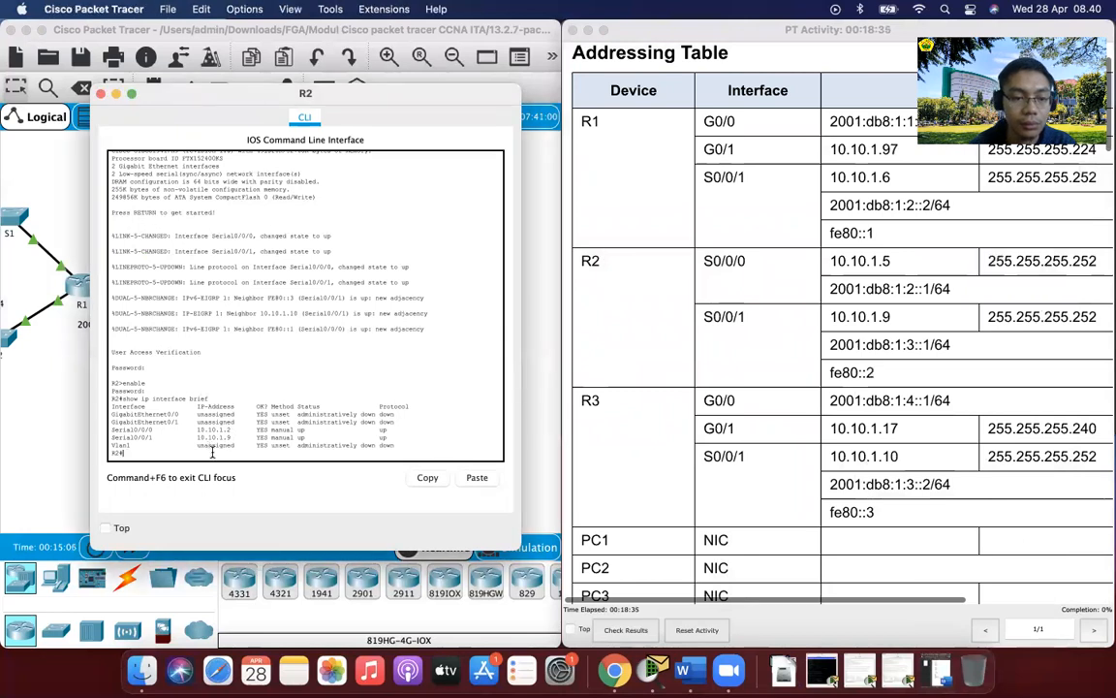
{"action": "type", "text": "t"}
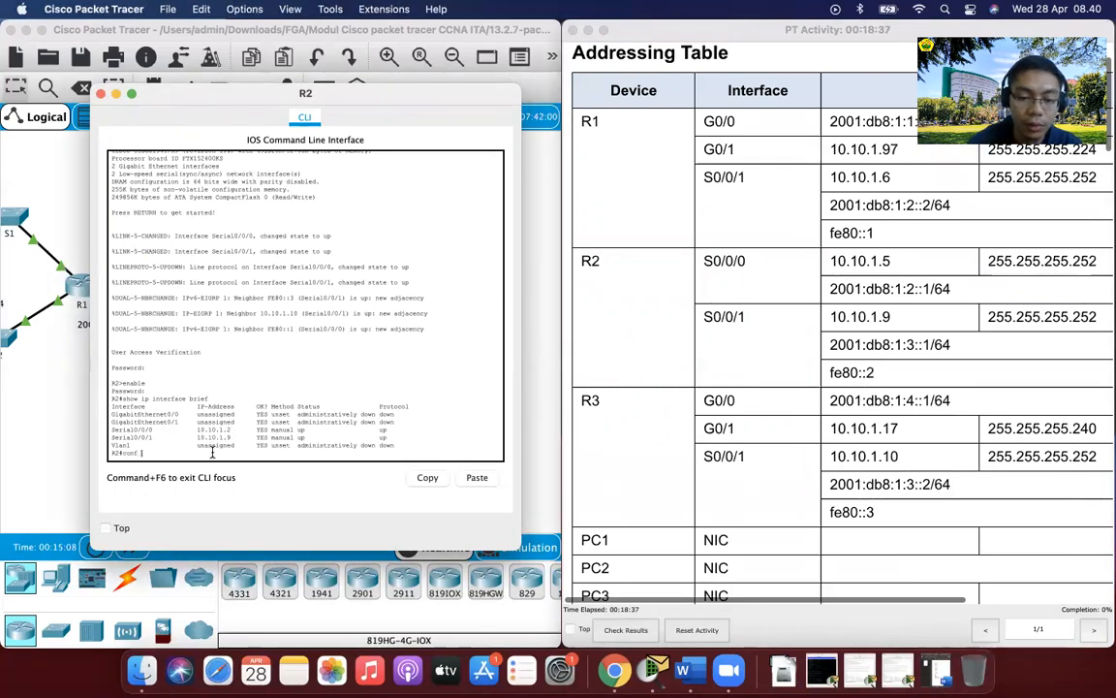
{"action": "type", "text": "erm"}
{"action": "key", "text": "Return"}
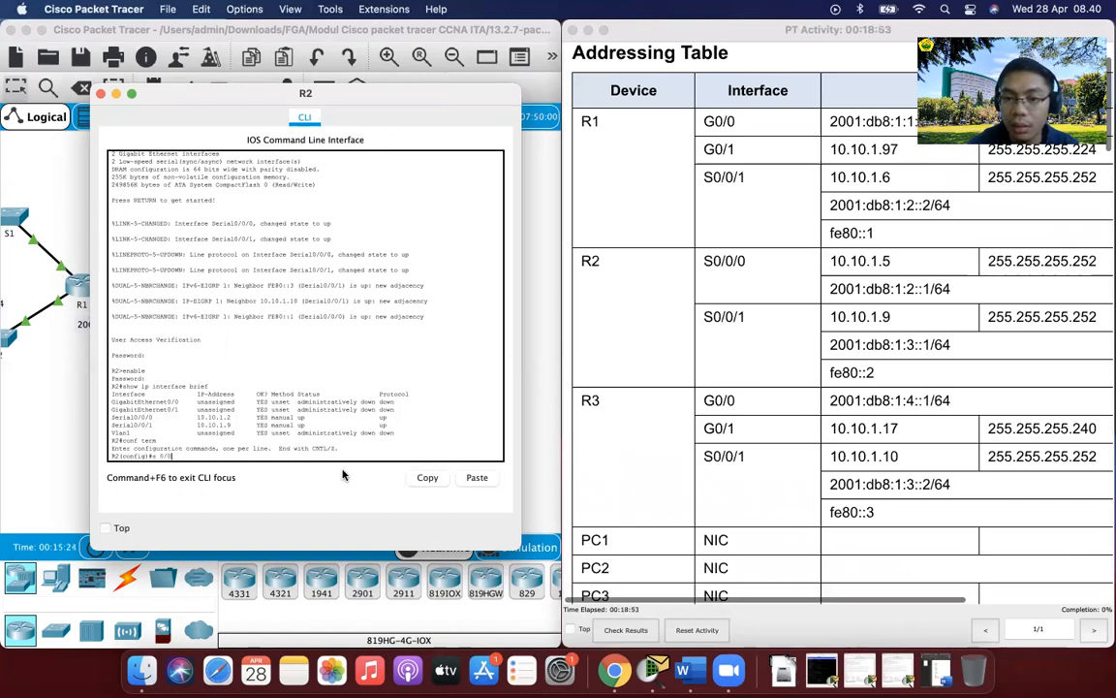
Enter interface configuration mode for Serial0/0/0 on R2 with int s0/0/0
{"action": "type", "text": "/0"}
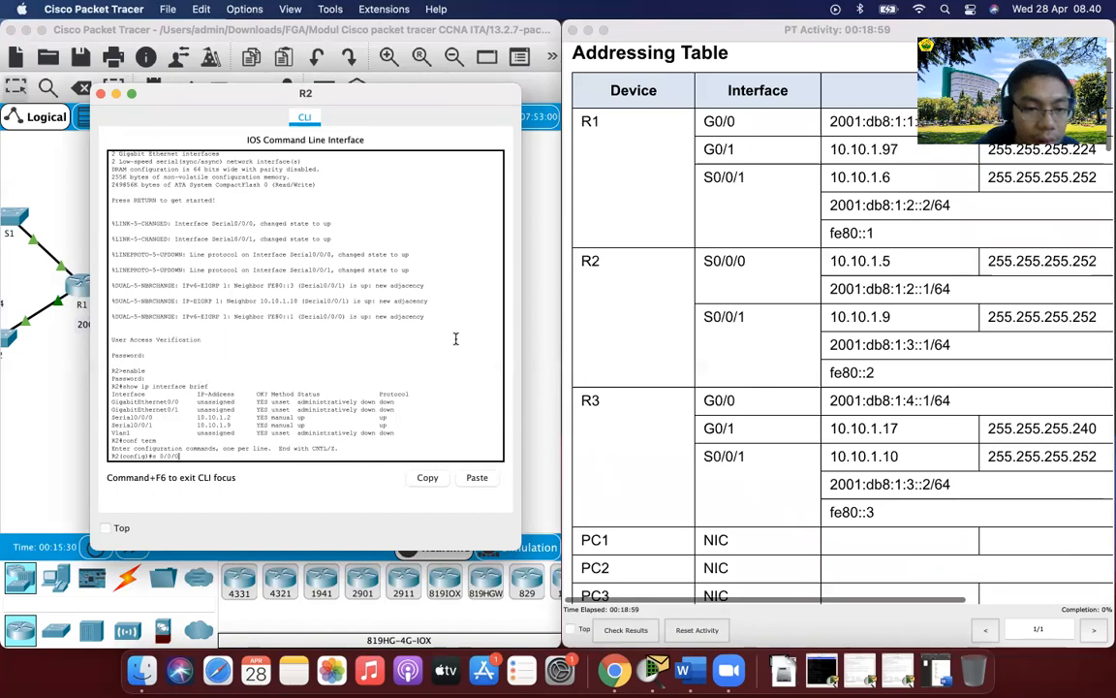
{"action": "key", "text": "Return"}
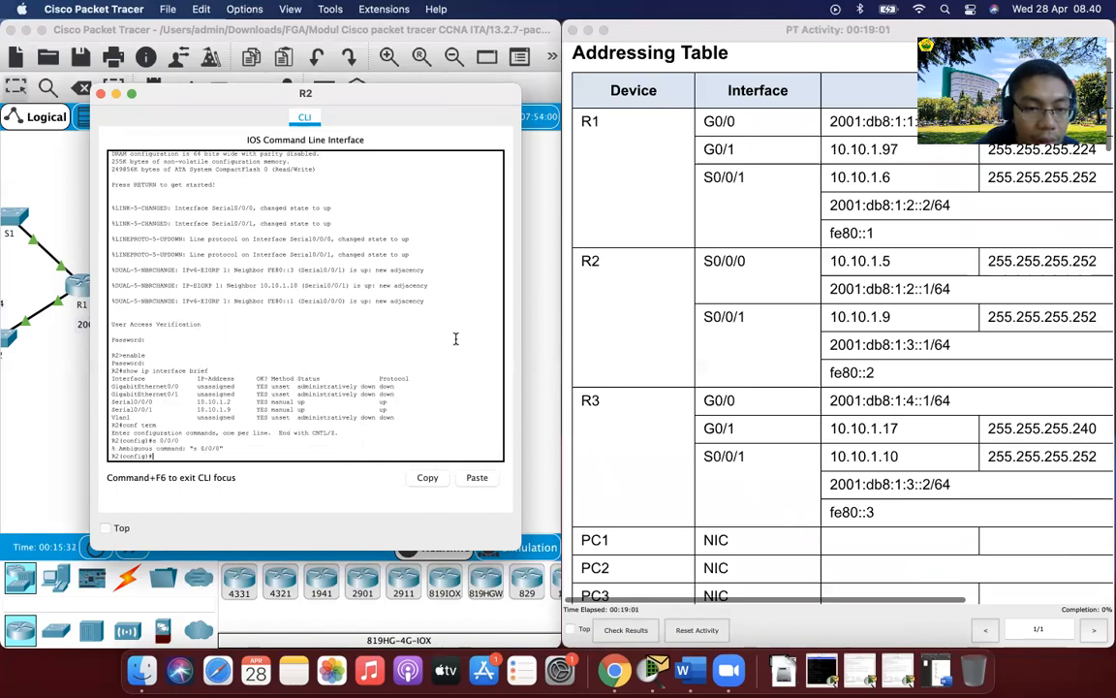
{"action": "type", "text": "int s"}
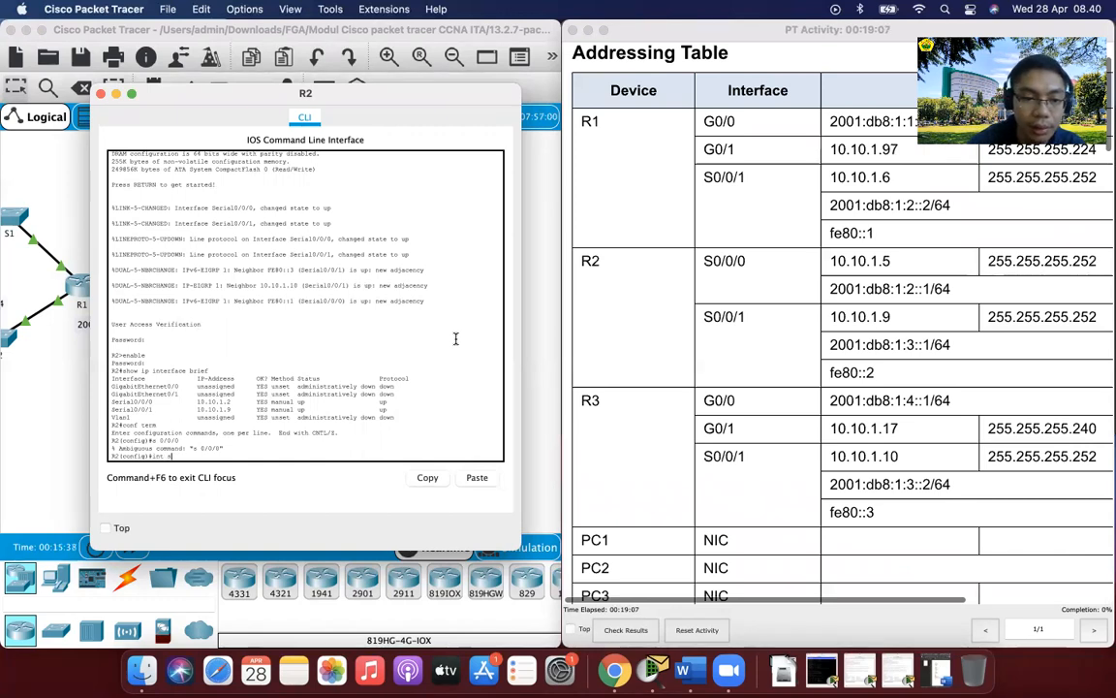
{"action": "type", "text": "0/0/"}
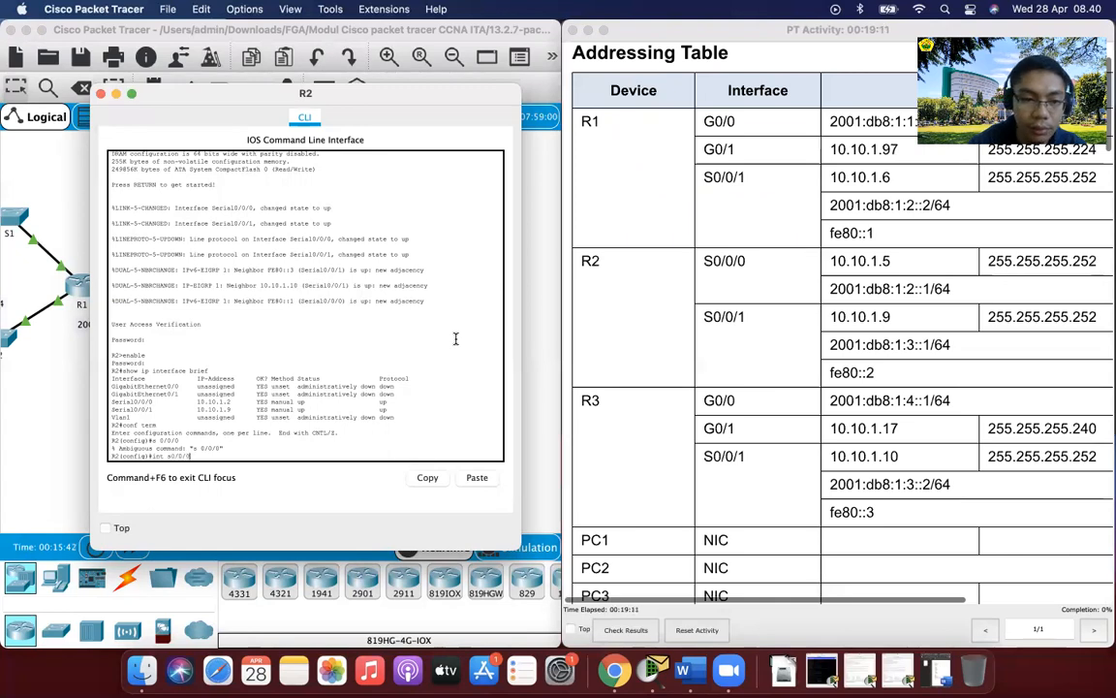
{"action": "type", "text": "0"}
{"action": "key", "text": "Return"}
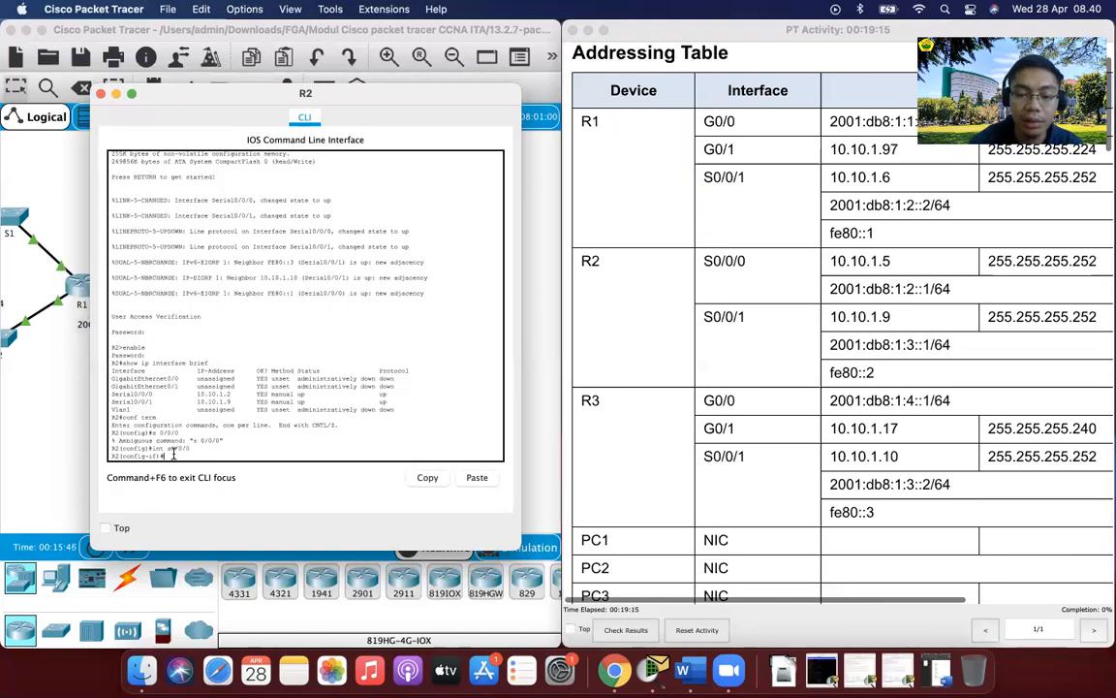
Assign IP address 10.10.1.5 with mask 255.255.255.252 to R2's Serial0/0/0 interface, and minimize R2's CLI
{"action": "type", "text": "ip address"}
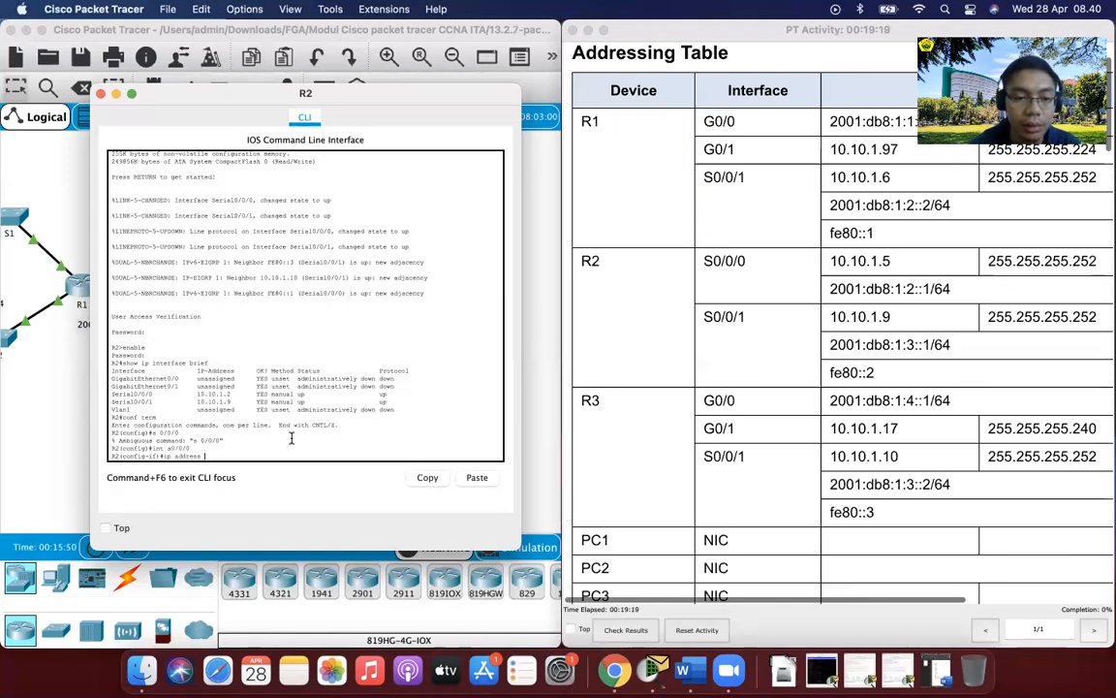
{"action": "type", "text": " 10.10.1.5 "}
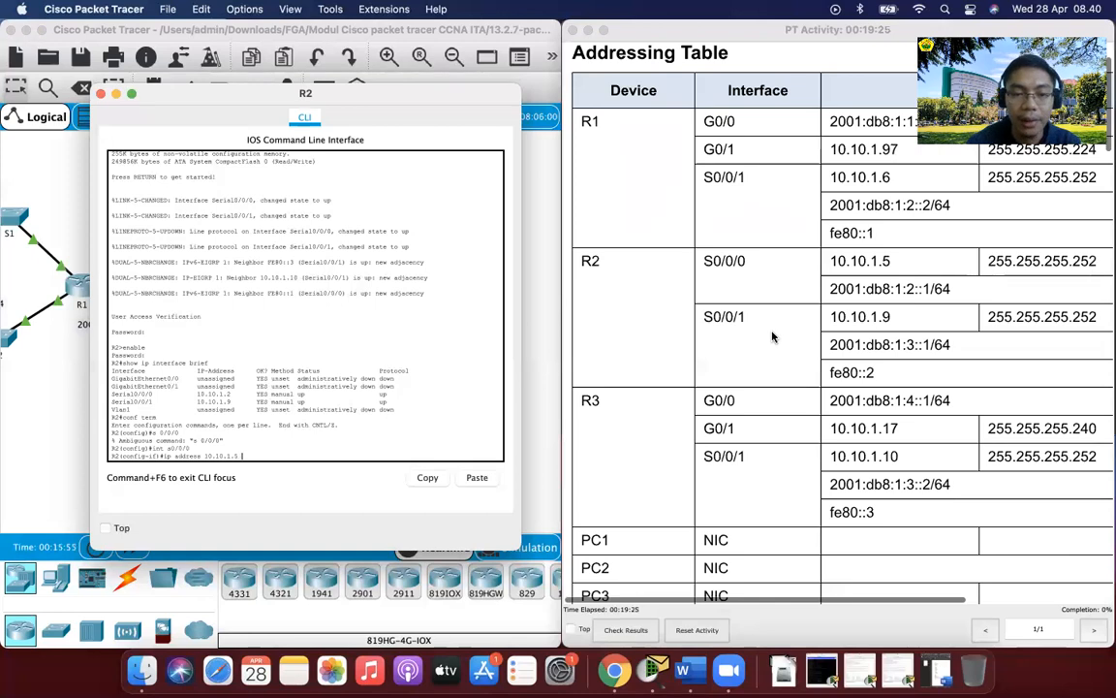
{"action": "type", "text": "255.255.255"}
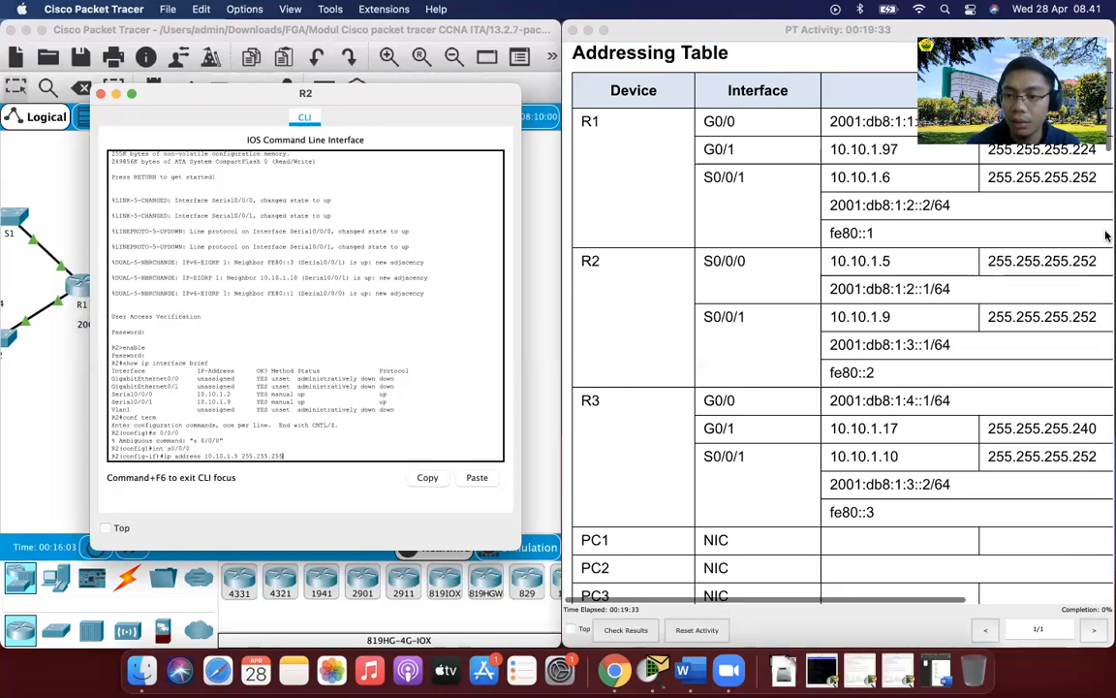
{"action": "type", "text": ".252"}
{"action": "key", "text": "Return"}
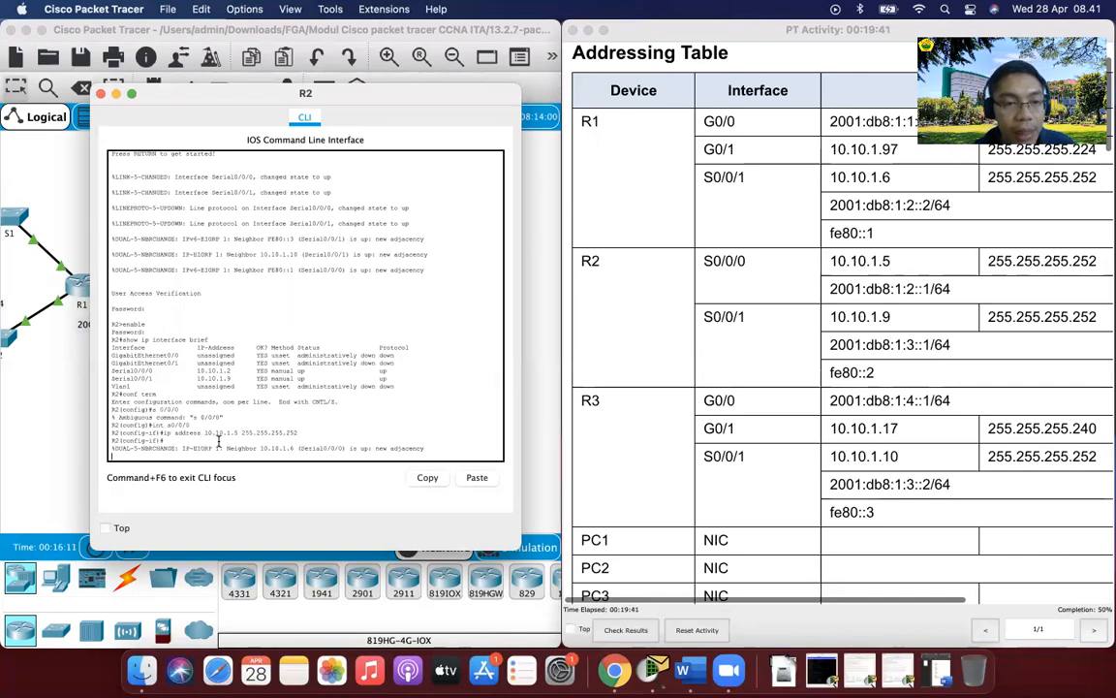
{"action": "left_click", "coordinate": [114, 93]}
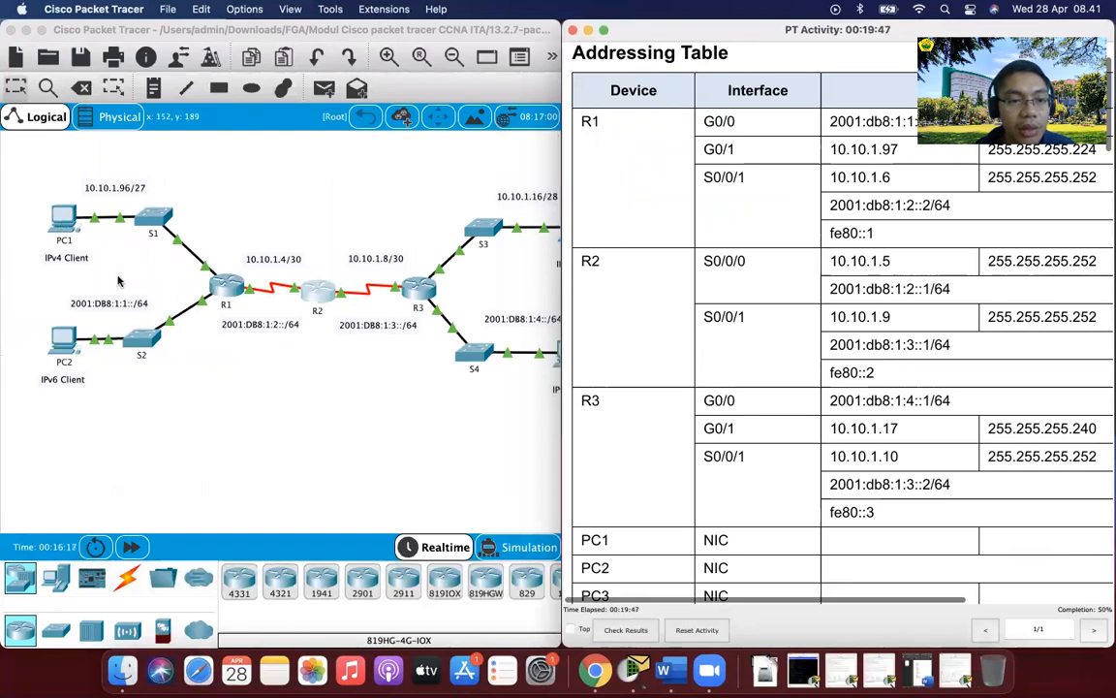
Reopen PC1's Command Prompt and ping PC3 at 10.10.1.18 to test IPv4 connectivity
{"action": "left_click", "coordinate": [62, 221]}
{"action": "left_click", "coordinate": [63, 221]}
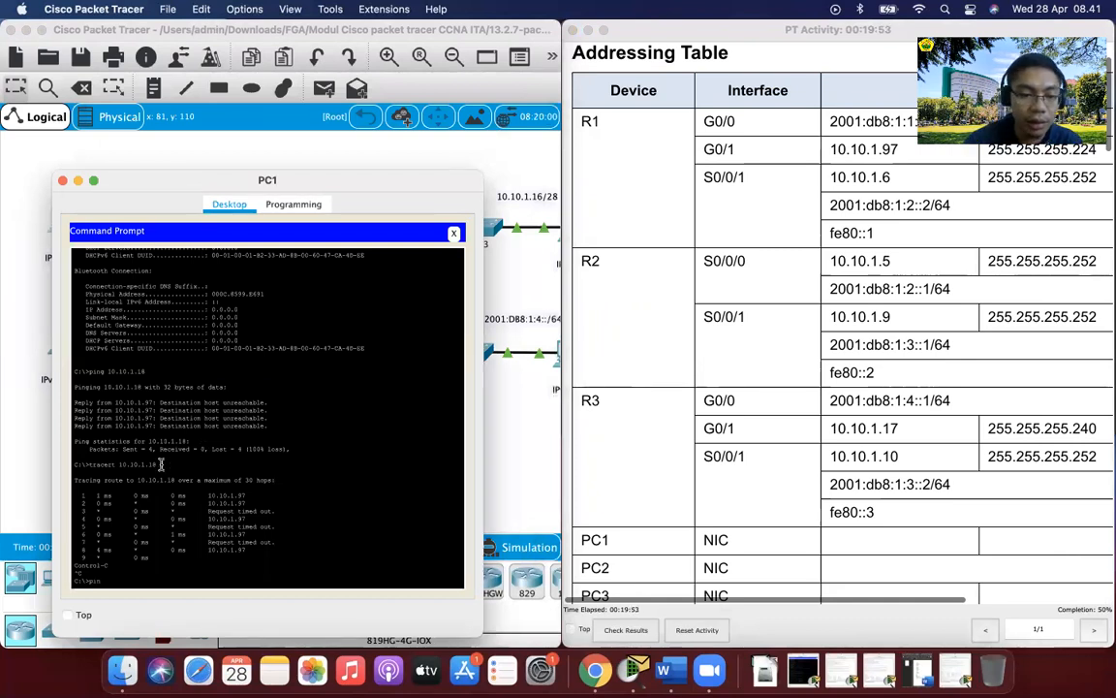
{"action": "type", "text": ".10.1.18"}
{"action": "key", "text": "Return"}
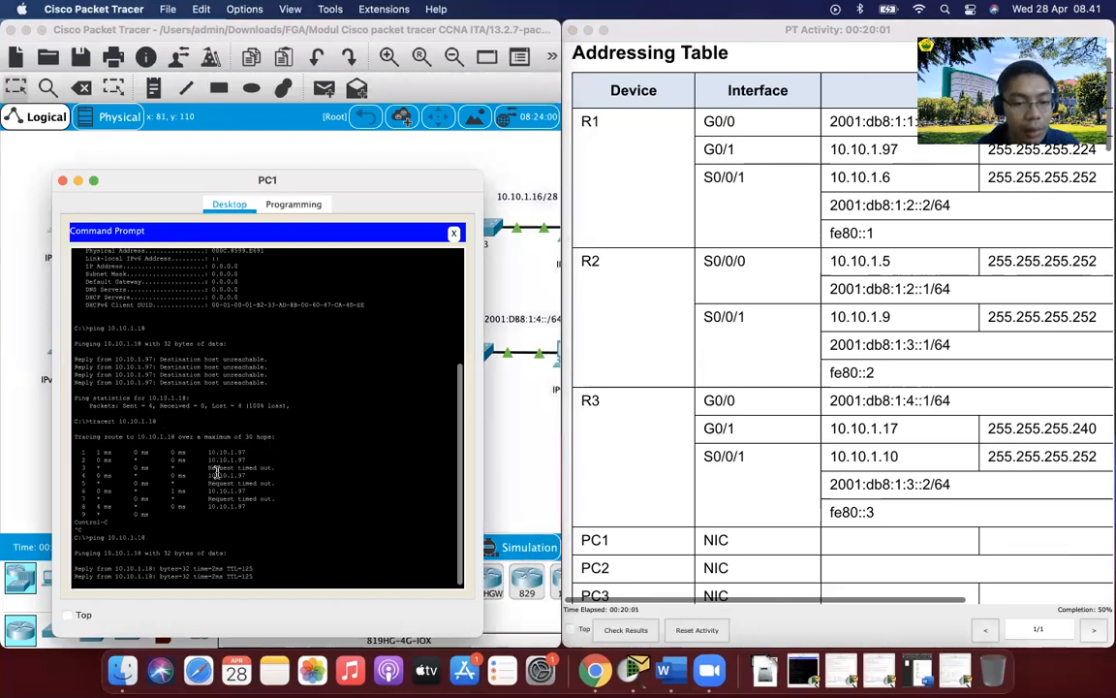
Move PC1's Command Prompt beside the topology, examine the ping replies against the path from PC1 to PC3, and minimize PC1's window
{"action": "left_click_drag", "start_coordinate": [384, 181], "coordinate": [958, 221]}
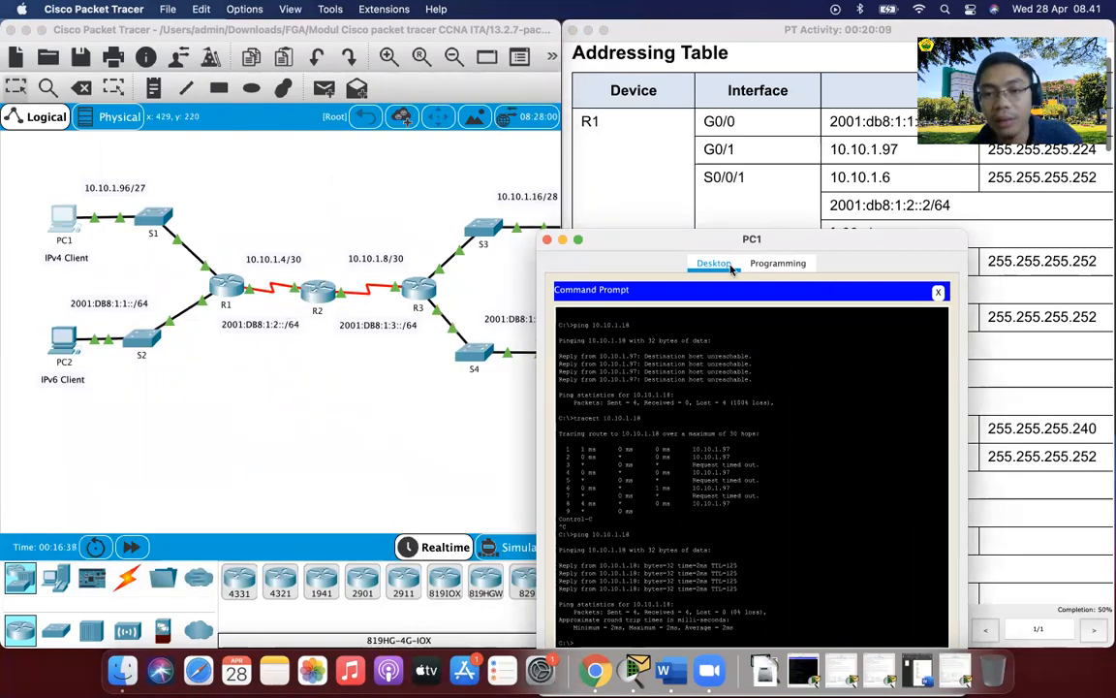
{"action": "left_click_drag", "start_coordinate": [690, 235], "coordinate": [651, 387]}
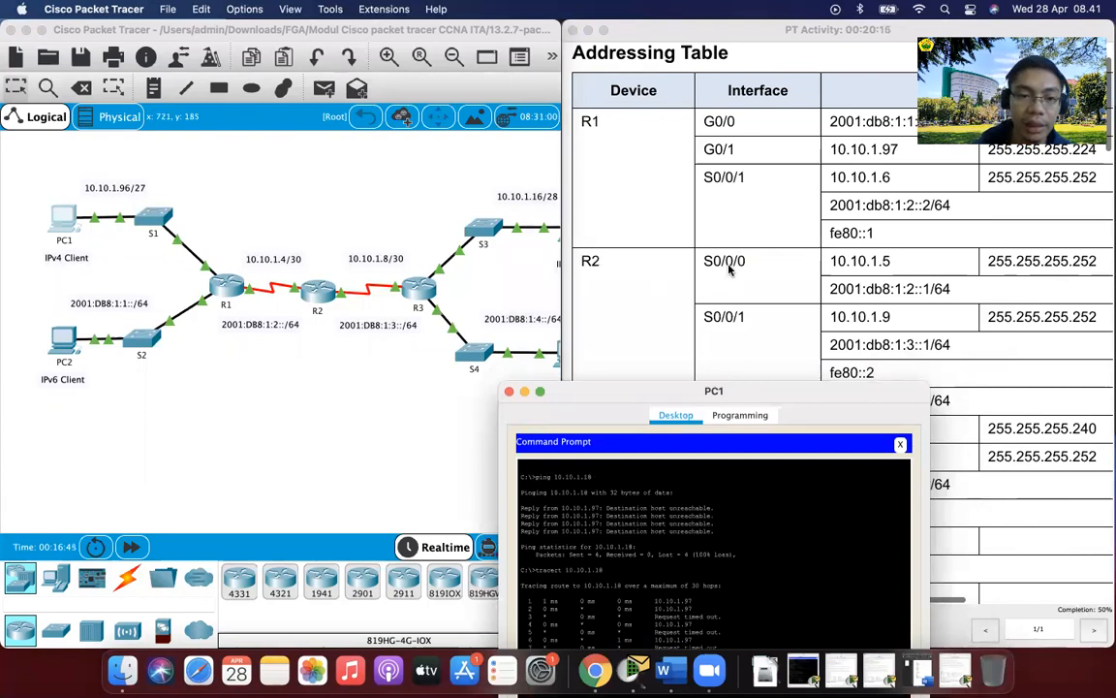
{"action": "left_click", "coordinate": [357, 363]}
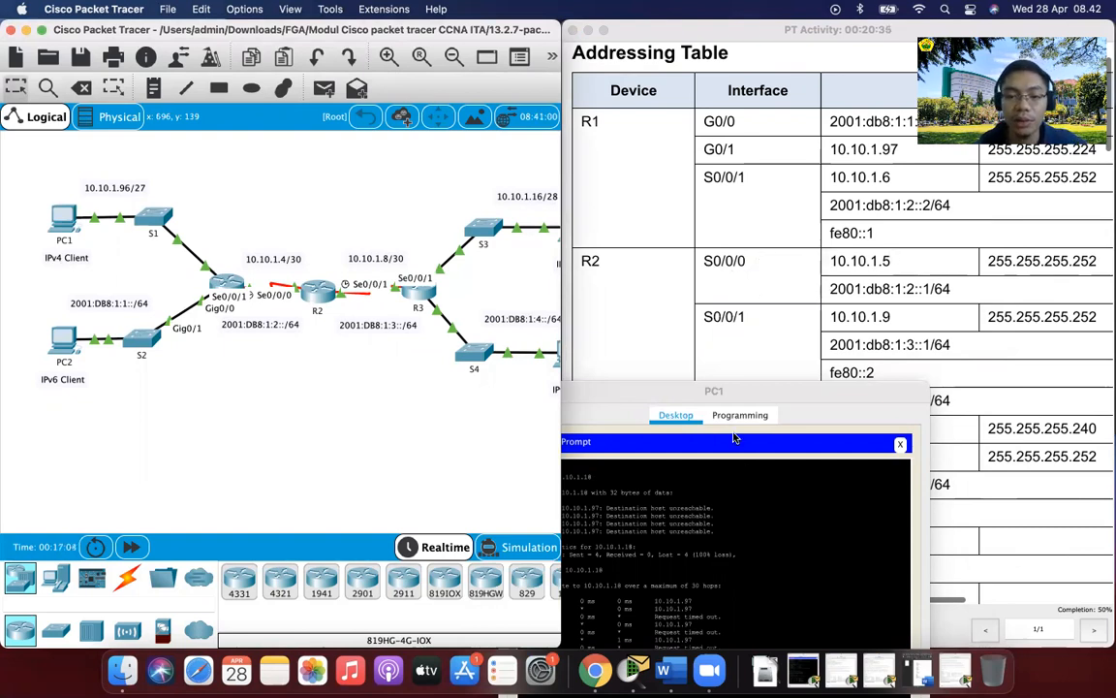
{"action": "left_click", "coordinate": [664, 394]}
{"action": "left_click_drag", "start_coordinate": [581, 392], "coordinate": [646, 178]}
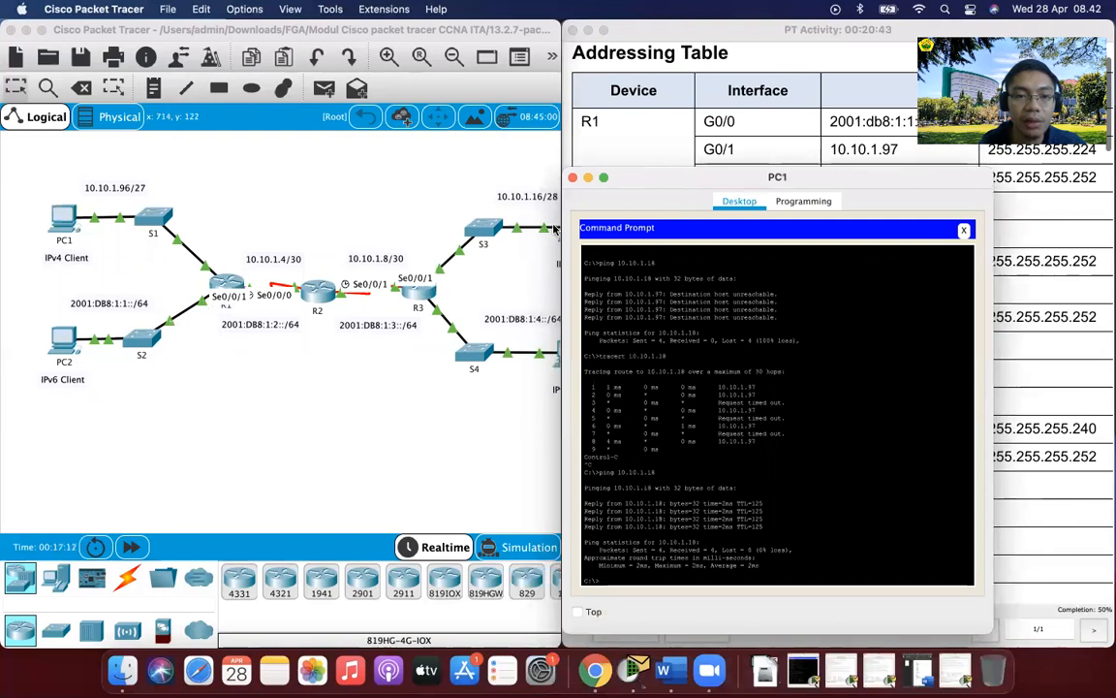
{"action": "scroll", "coordinate": [190, 329], "scroll_direction": "right", "scroll_amount": 3}
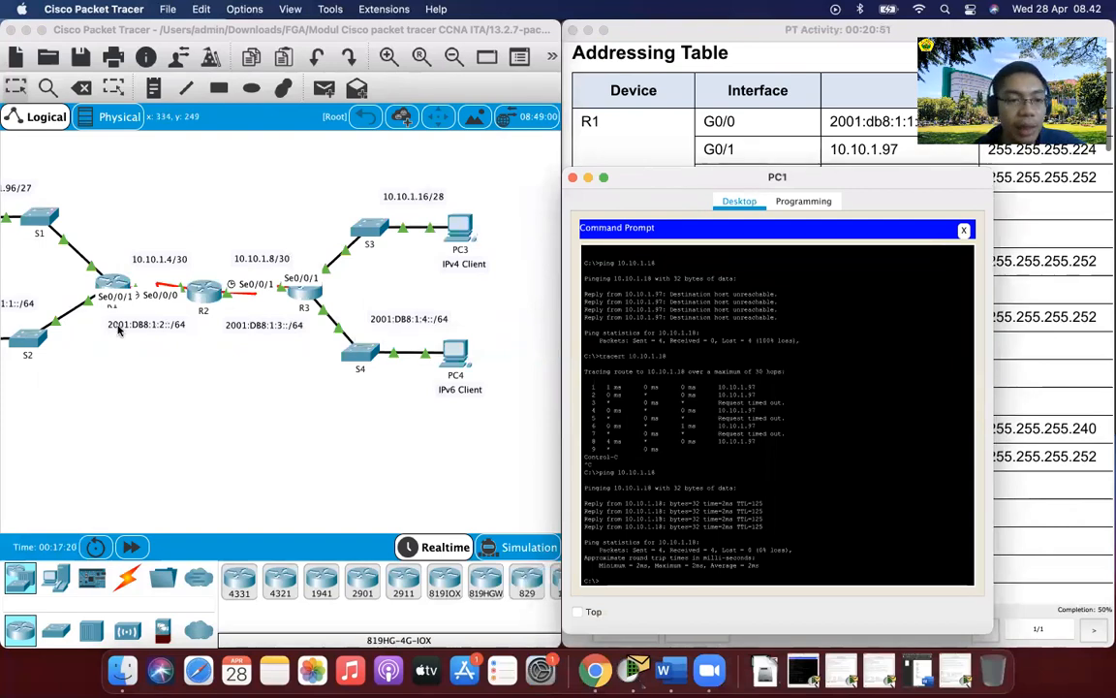
{"action": "scroll", "coordinate": [717, 492], "scroll_direction": "down", "scroll_amount": 1}
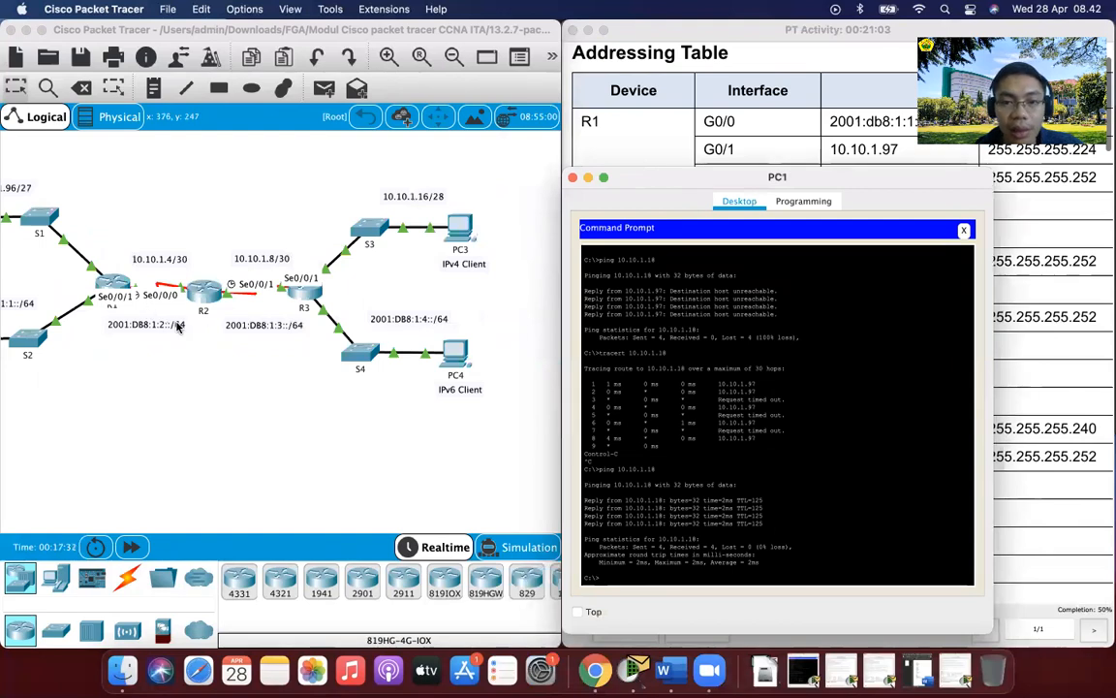
{"action": "left_click", "coordinate": [589, 179]}
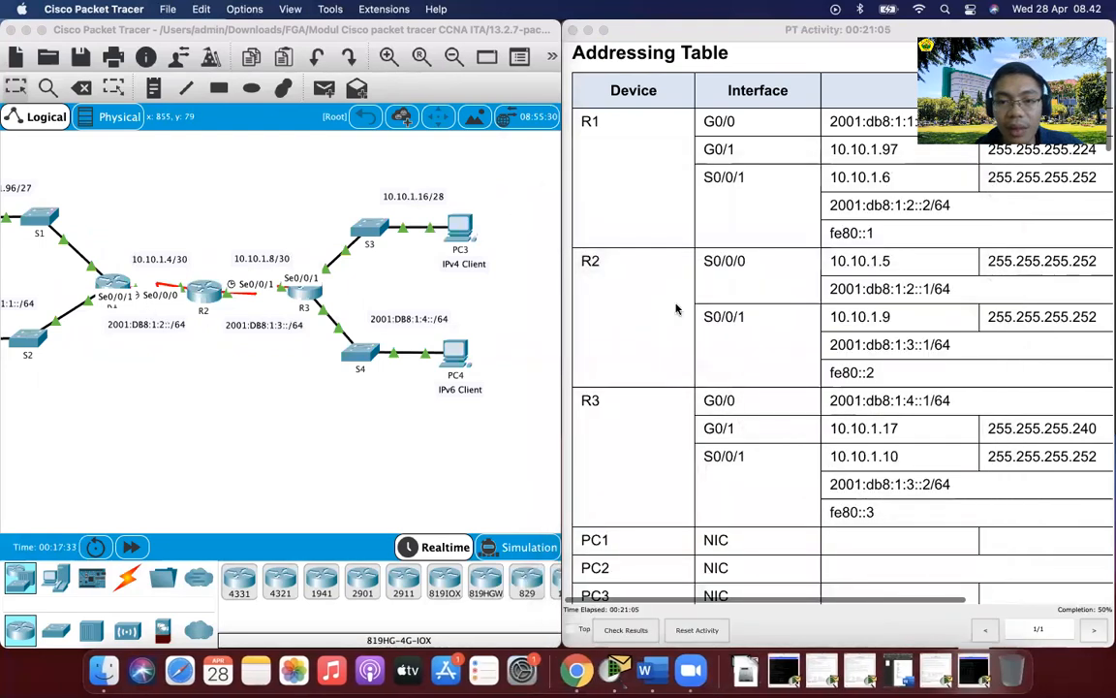